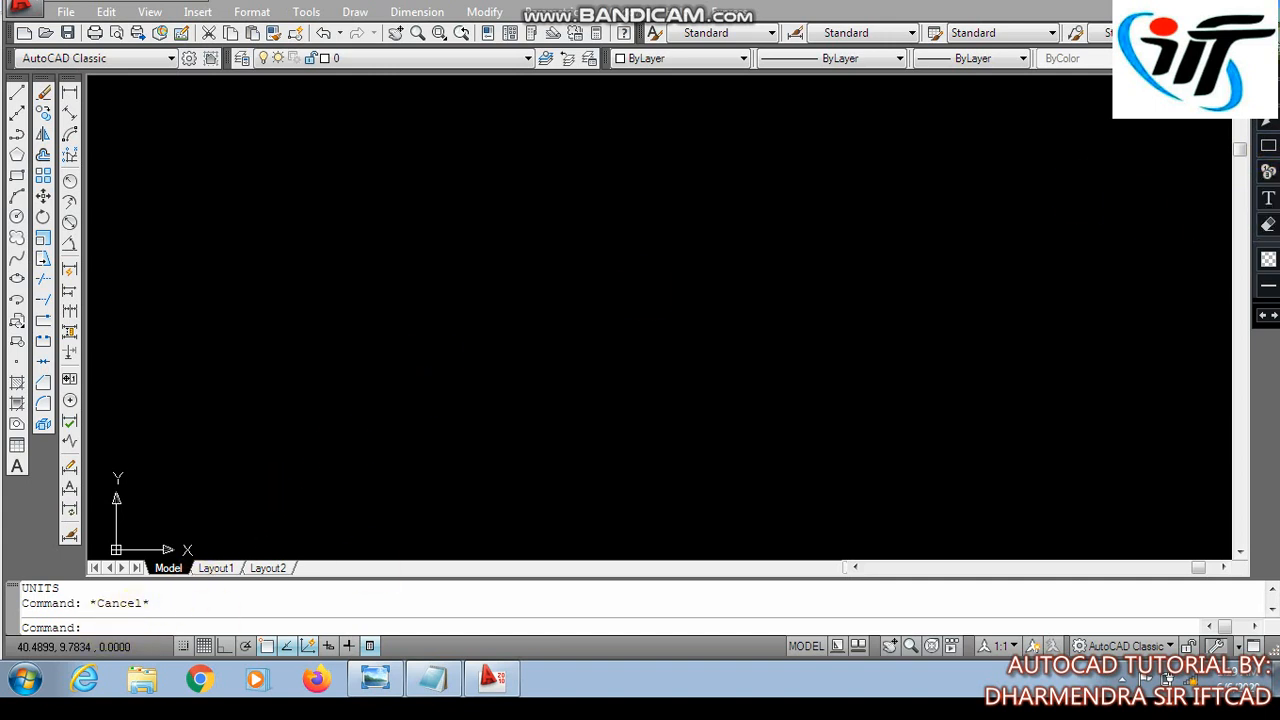
# - Configure the drawing units with decimal length type, precision 0 and millimeters as the insertion scale
pyautogui.click(106, 623)
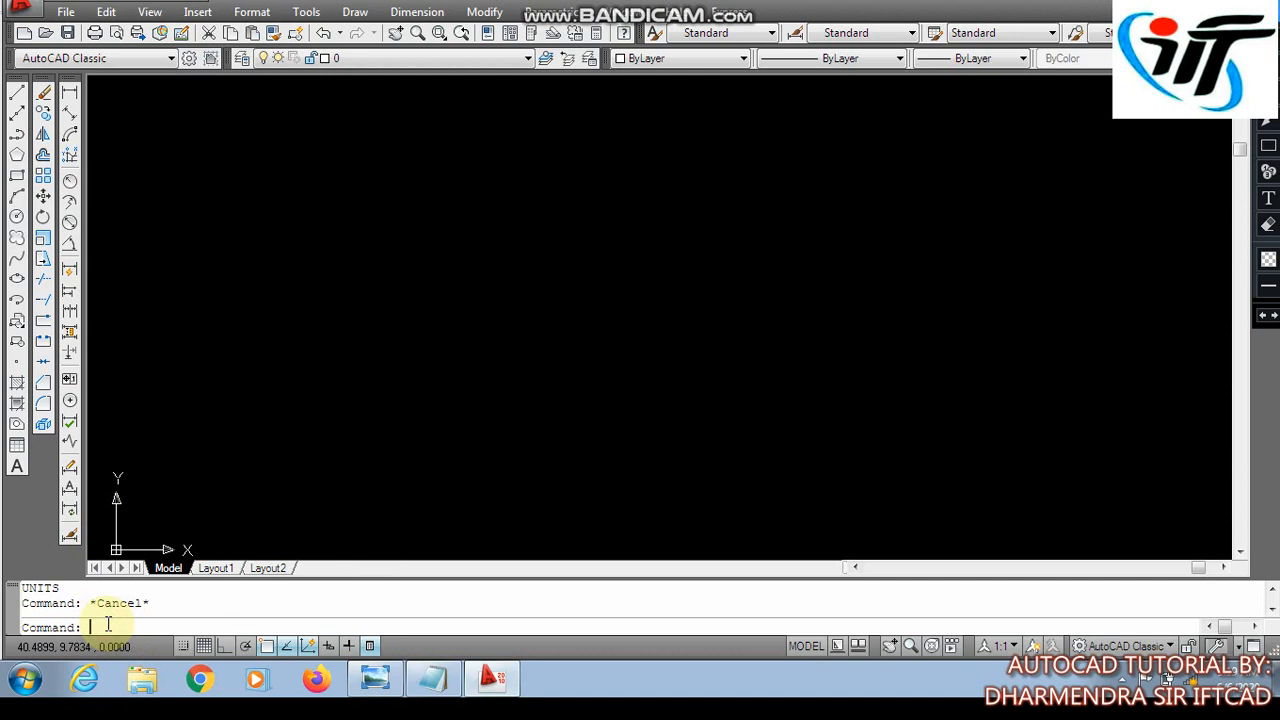
pyautogui.write('UN')
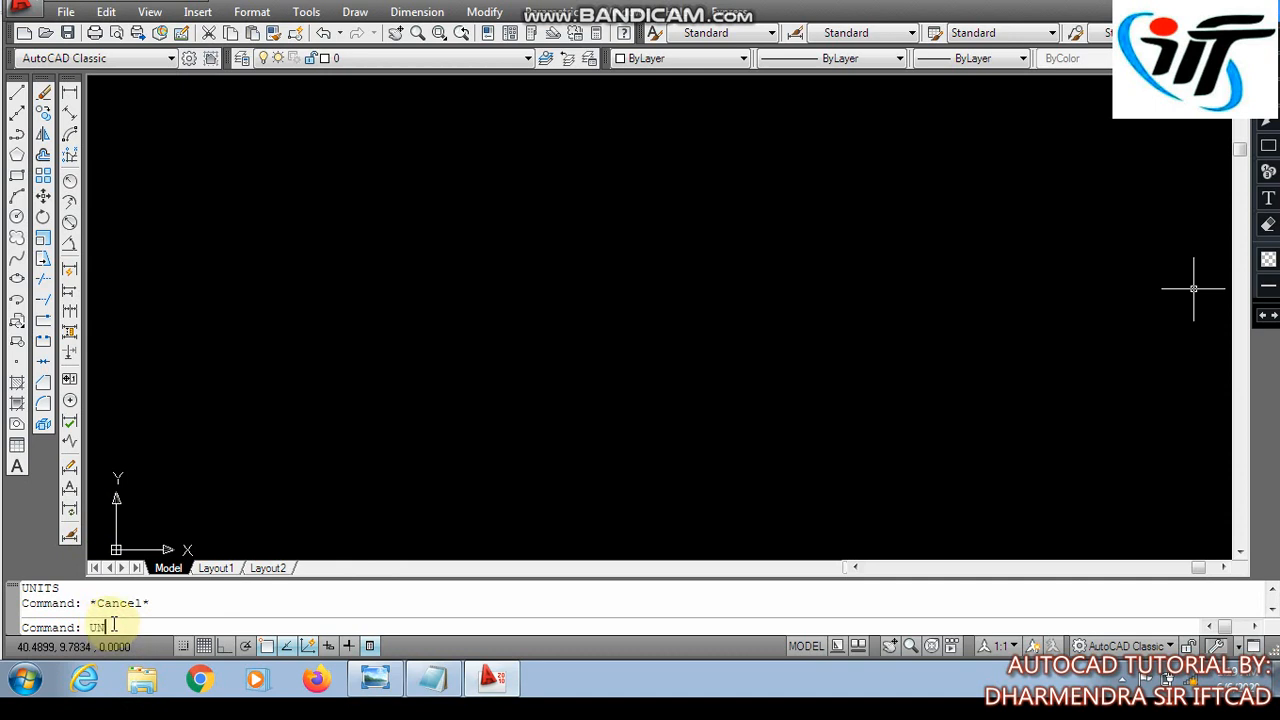
pyautogui.press('Return')
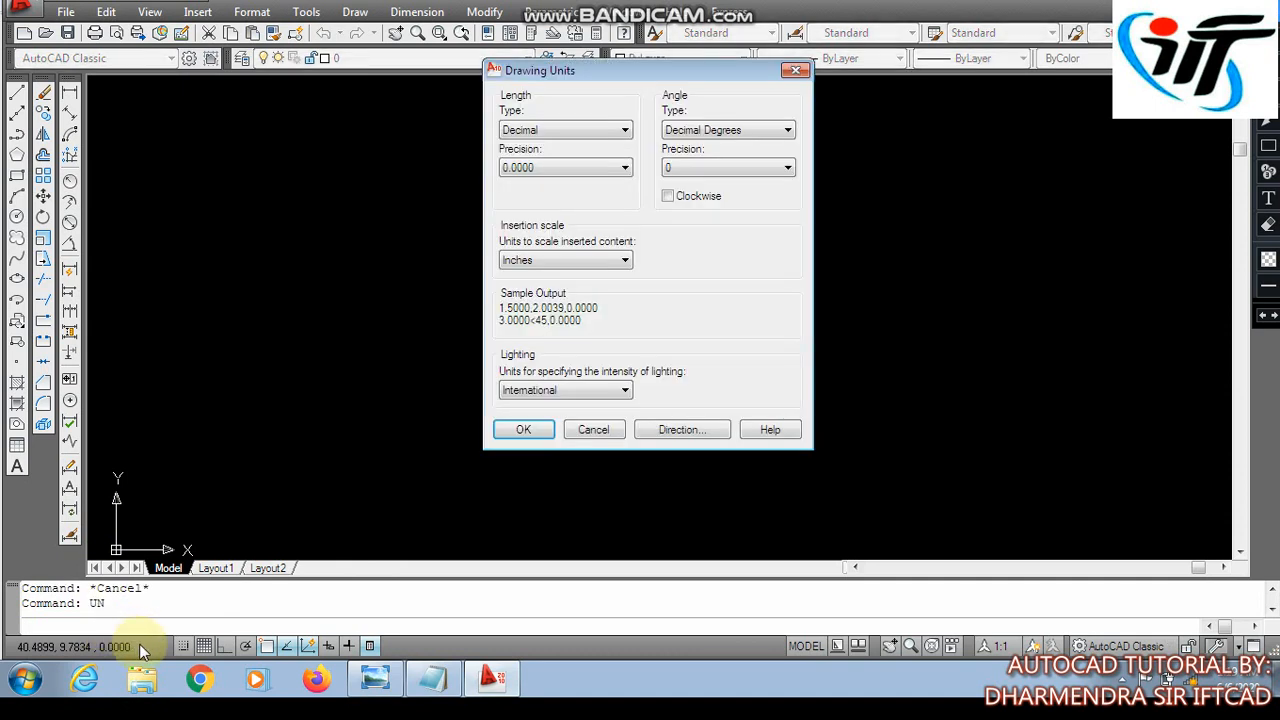
pyautogui.click(549, 132)
pyautogui.click(547, 132)
pyautogui.click(544, 168)
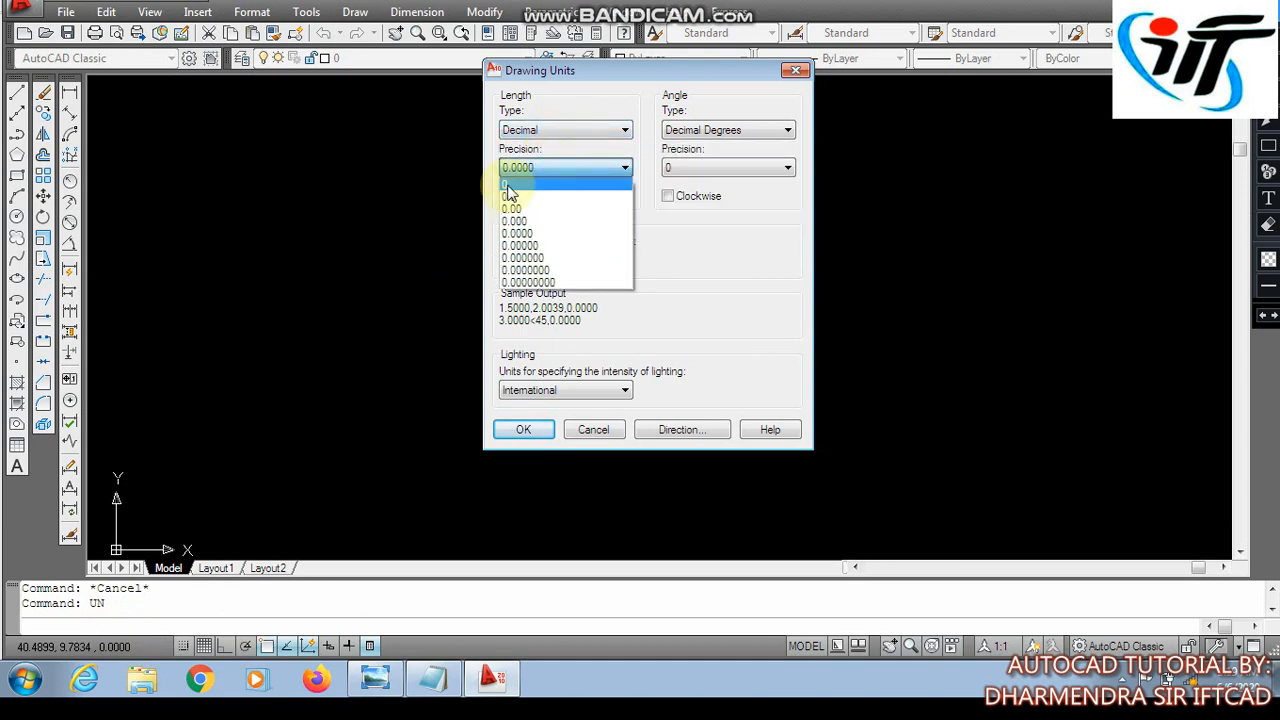
pyautogui.click(507, 184)
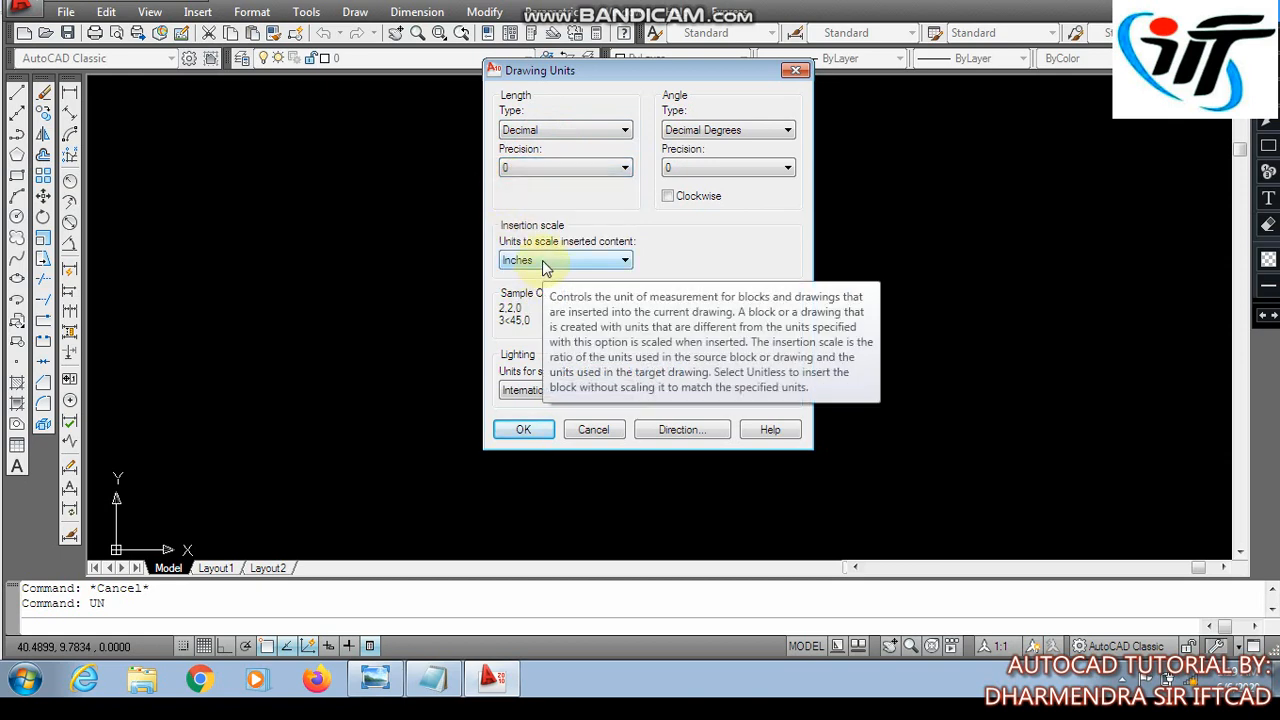
pyautogui.click(543, 262)
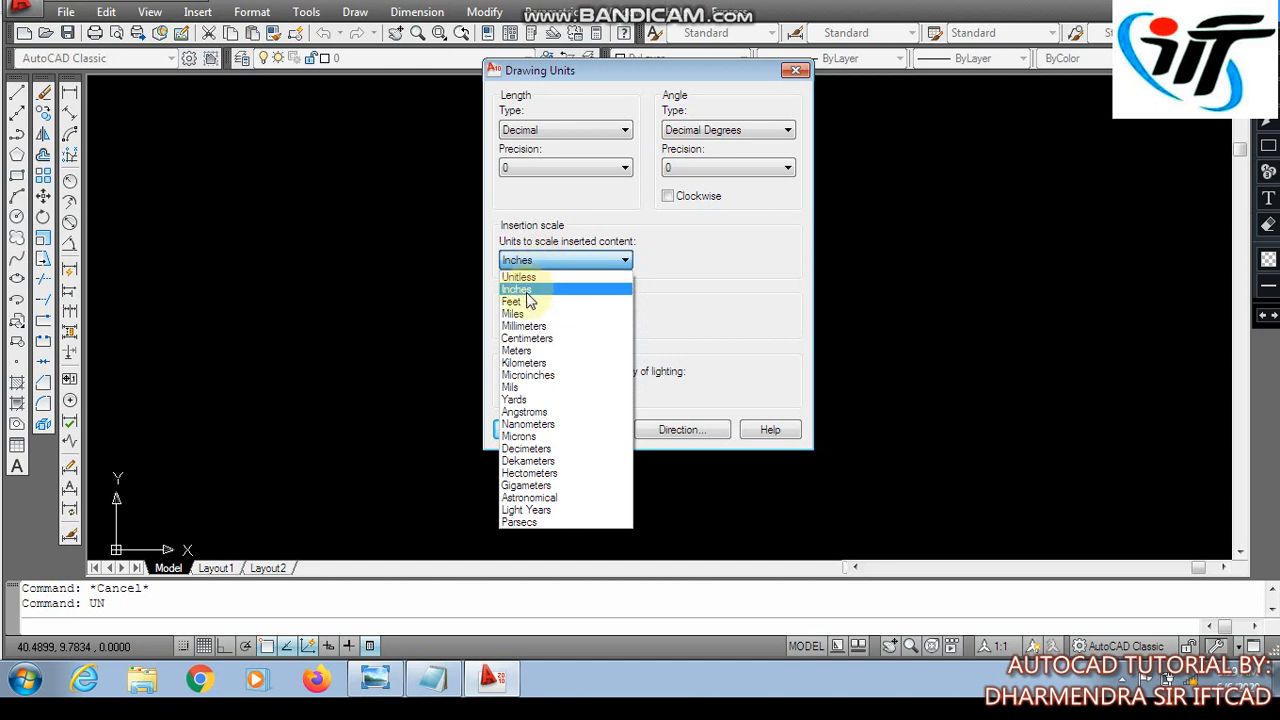
pyautogui.click(528, 329)
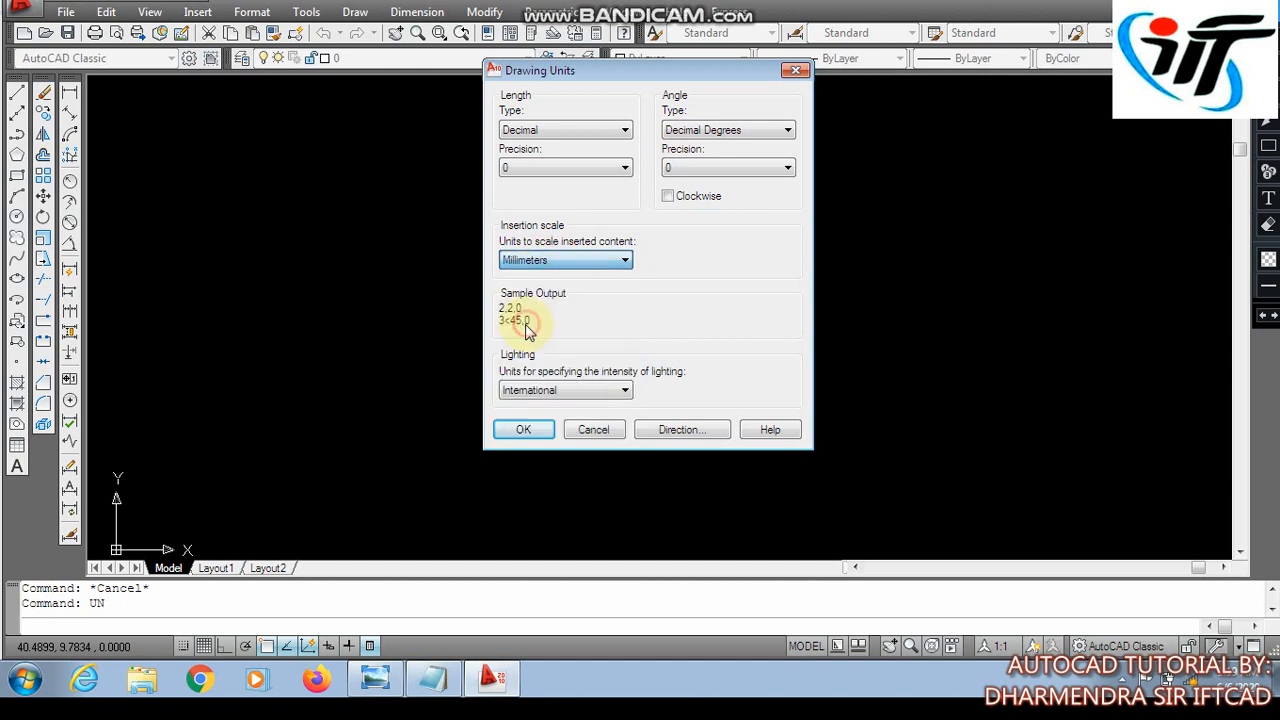
pyautogui.click(520, 429)
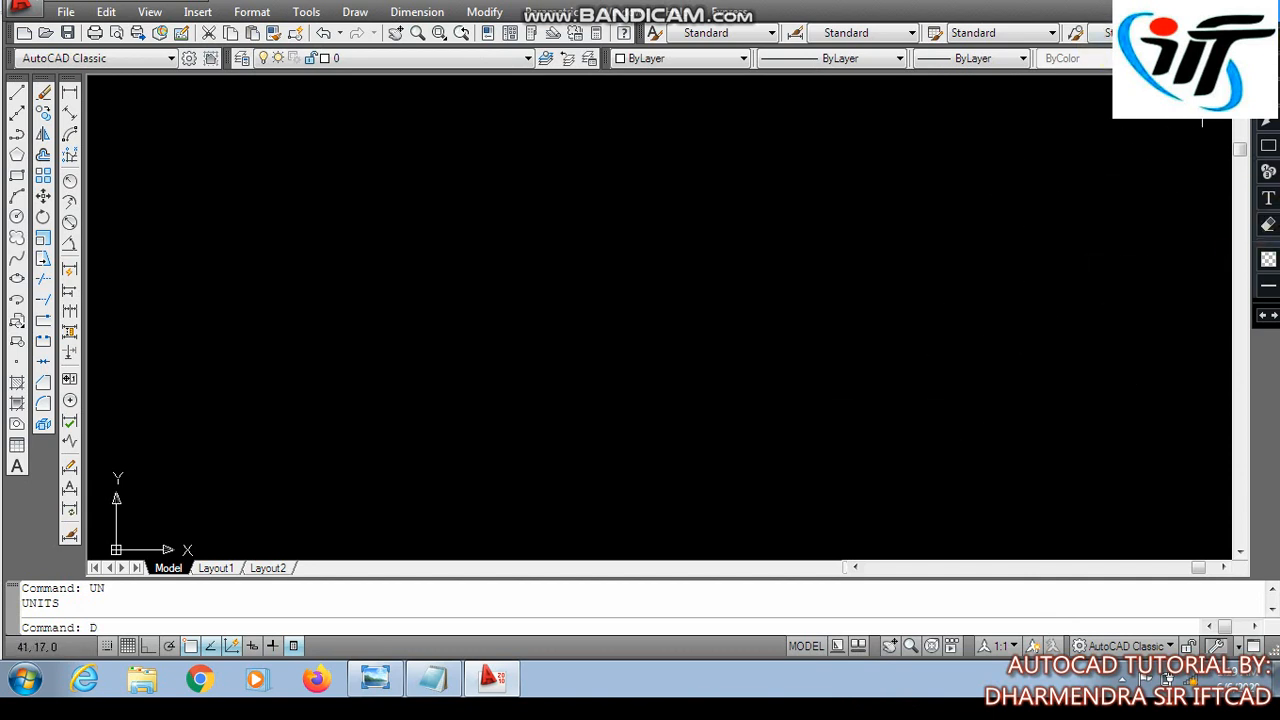
# - Modify the Standard dimension style to decimal primary units with precision 0 and make it the current style
pyautogui.press('Return')
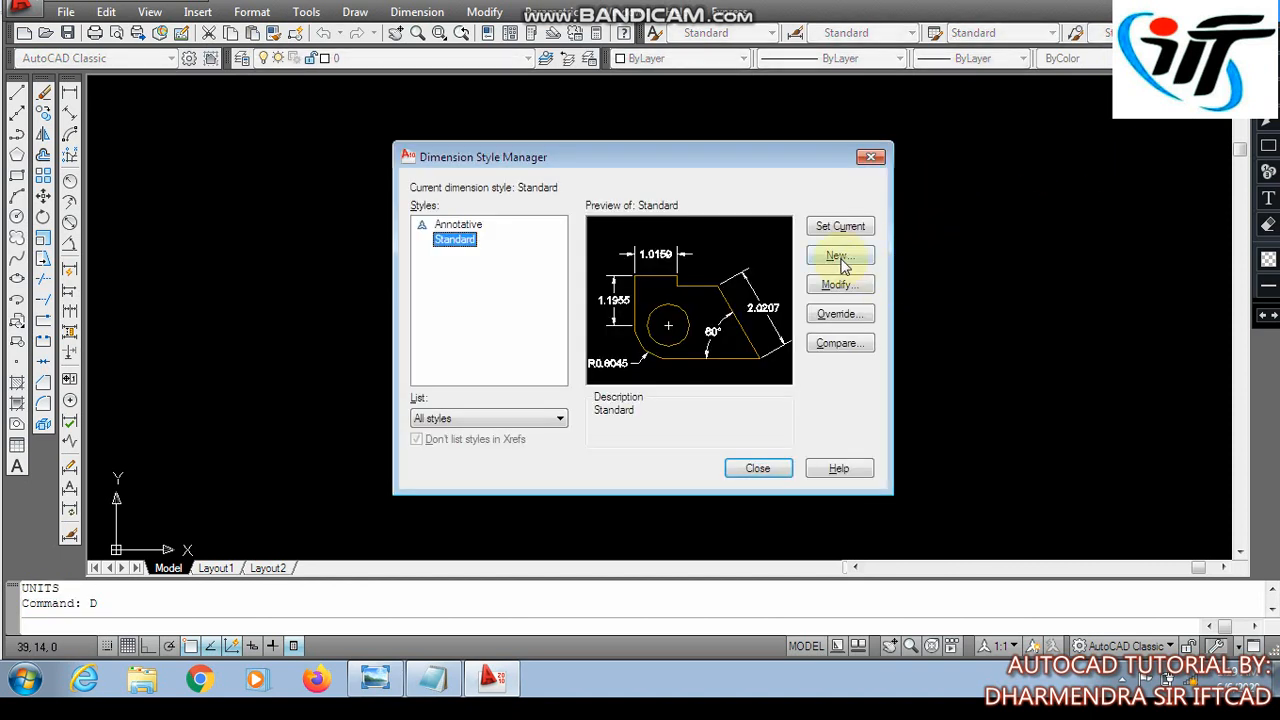
pyautogui.click(840, 285)
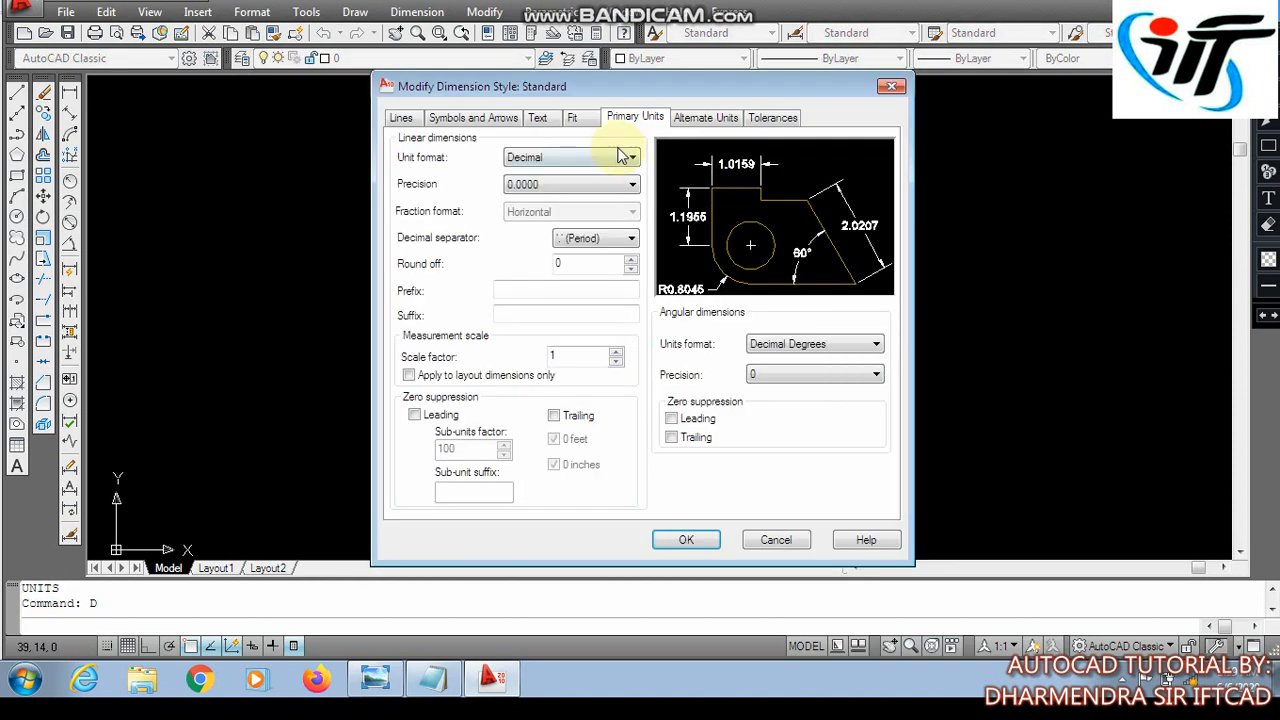
pyautogui.click(586, 158)
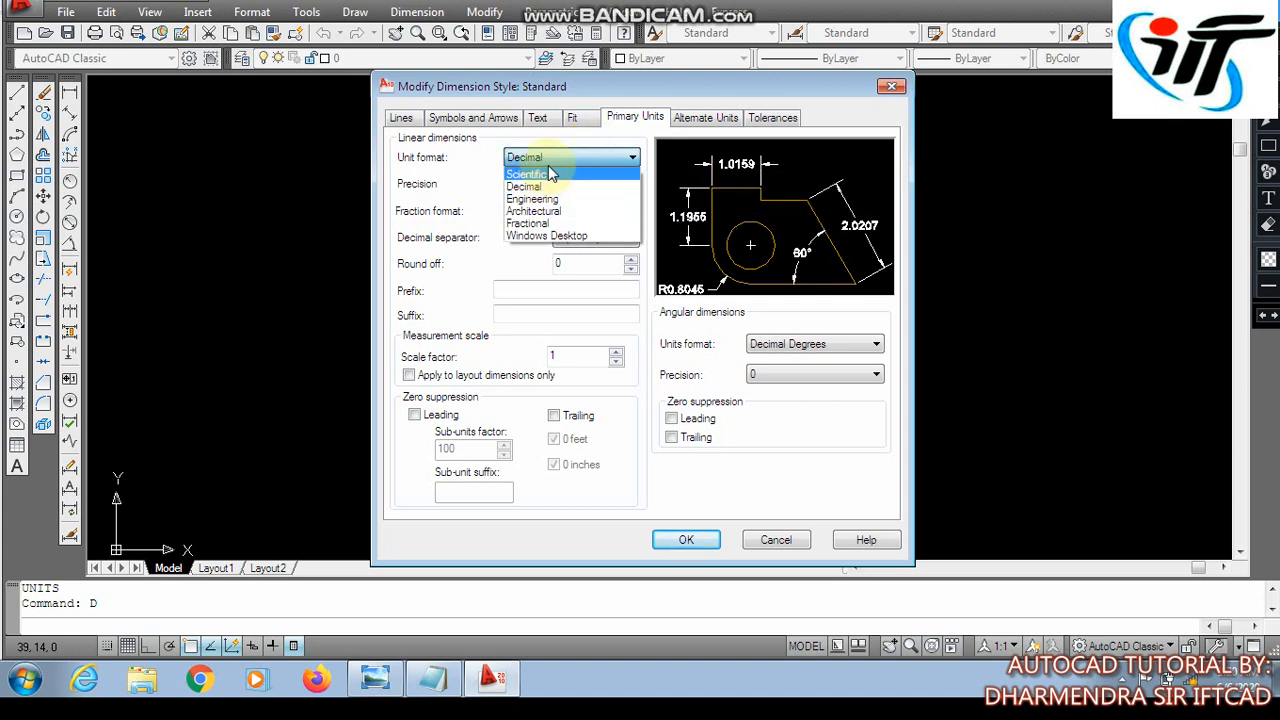
pyautogui.click(524, 186)
pyautogui.click(530, 184)
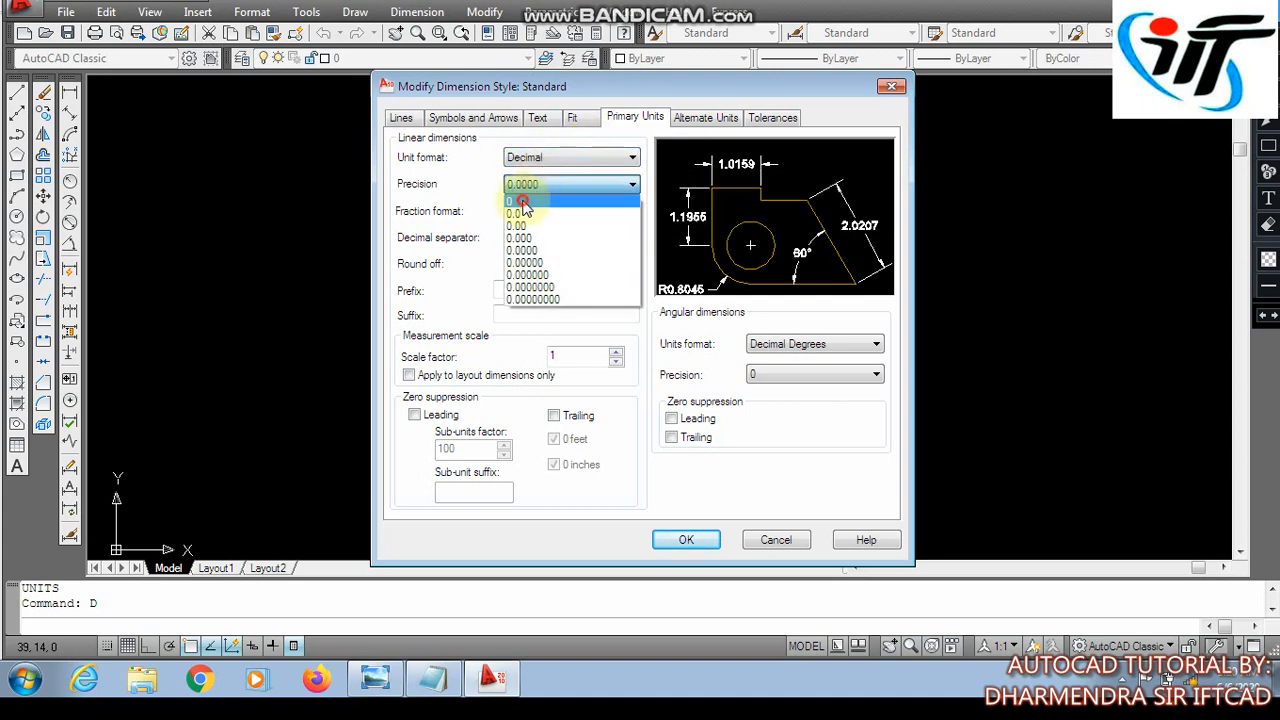
pyautogui.click(521, 201)
pyautogui.click(678, 540)
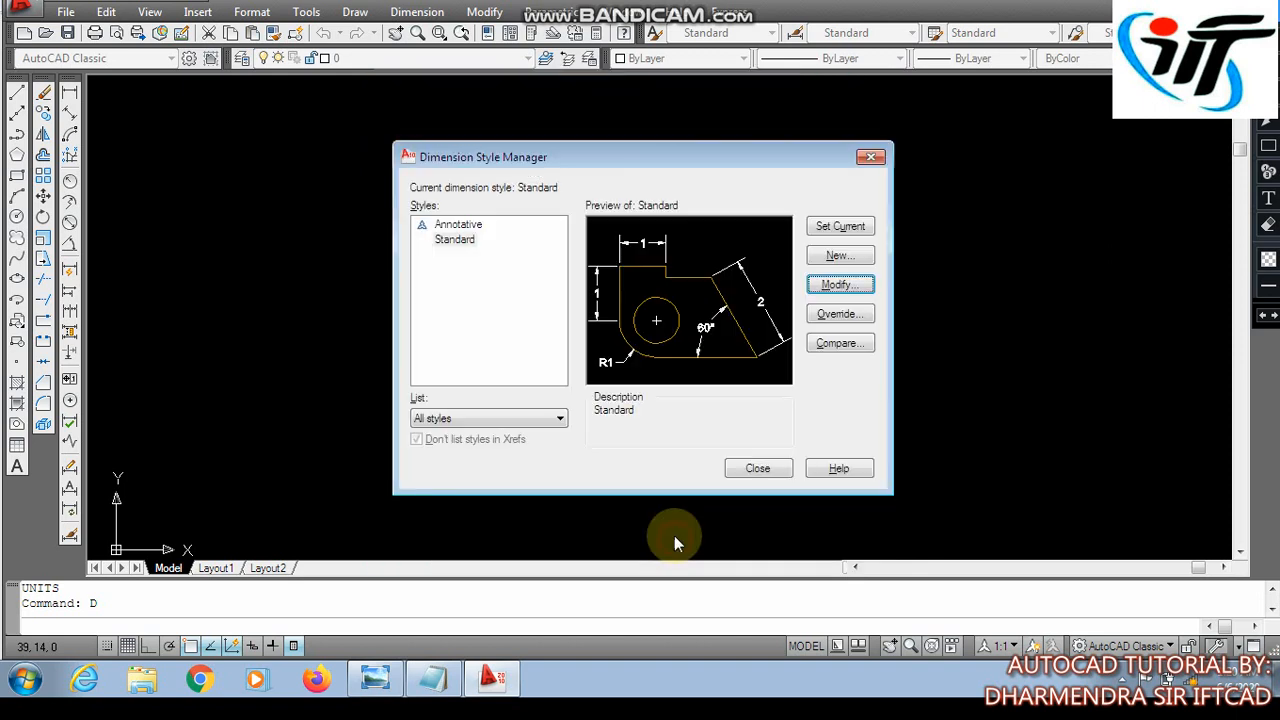
pyautogui.click(830, 226)
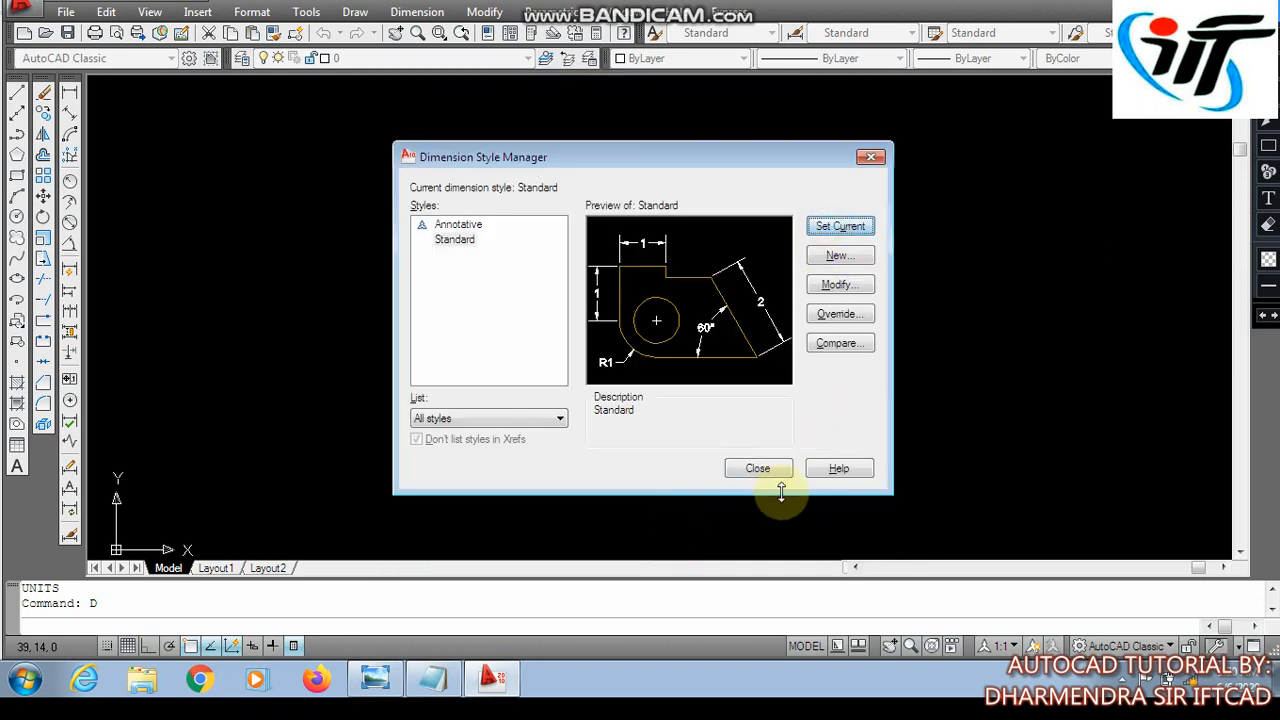
pyautogui.click(758, 468)
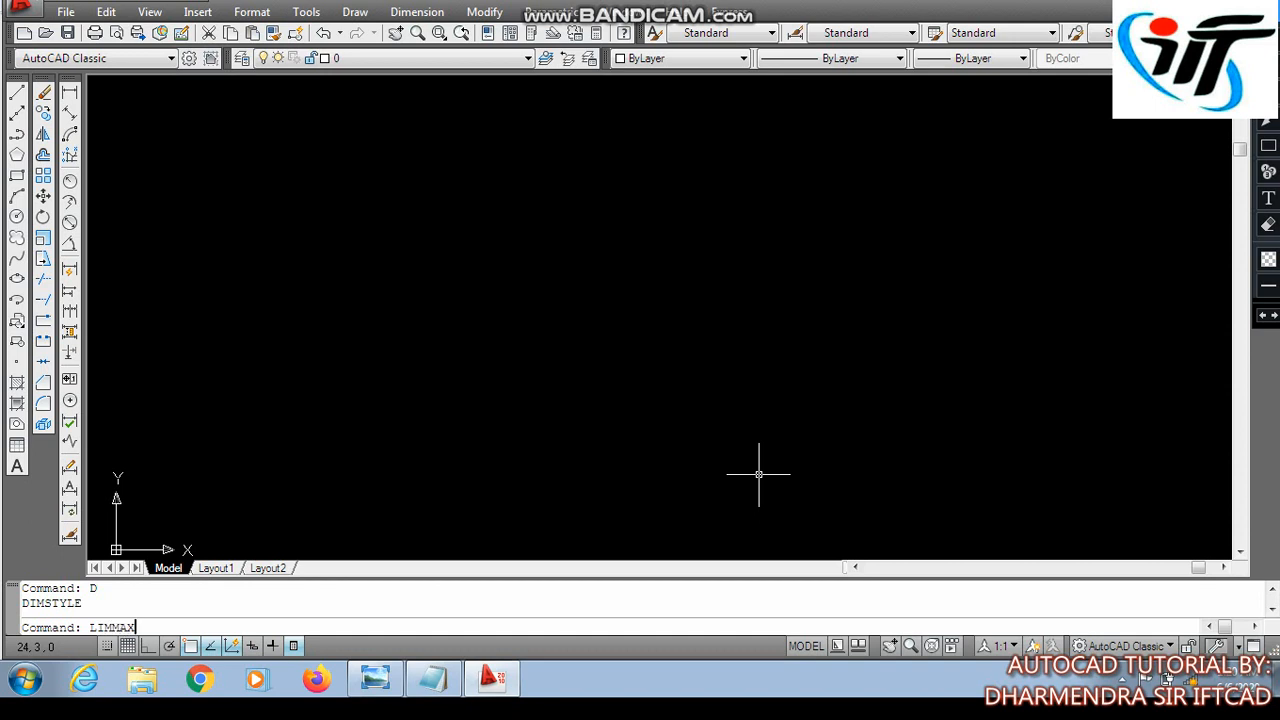
# - Set the drawing's upper limit (LIMMAX) to 100,100
pyautogui.write('LIMMAX')
pyautogui.press('Return')
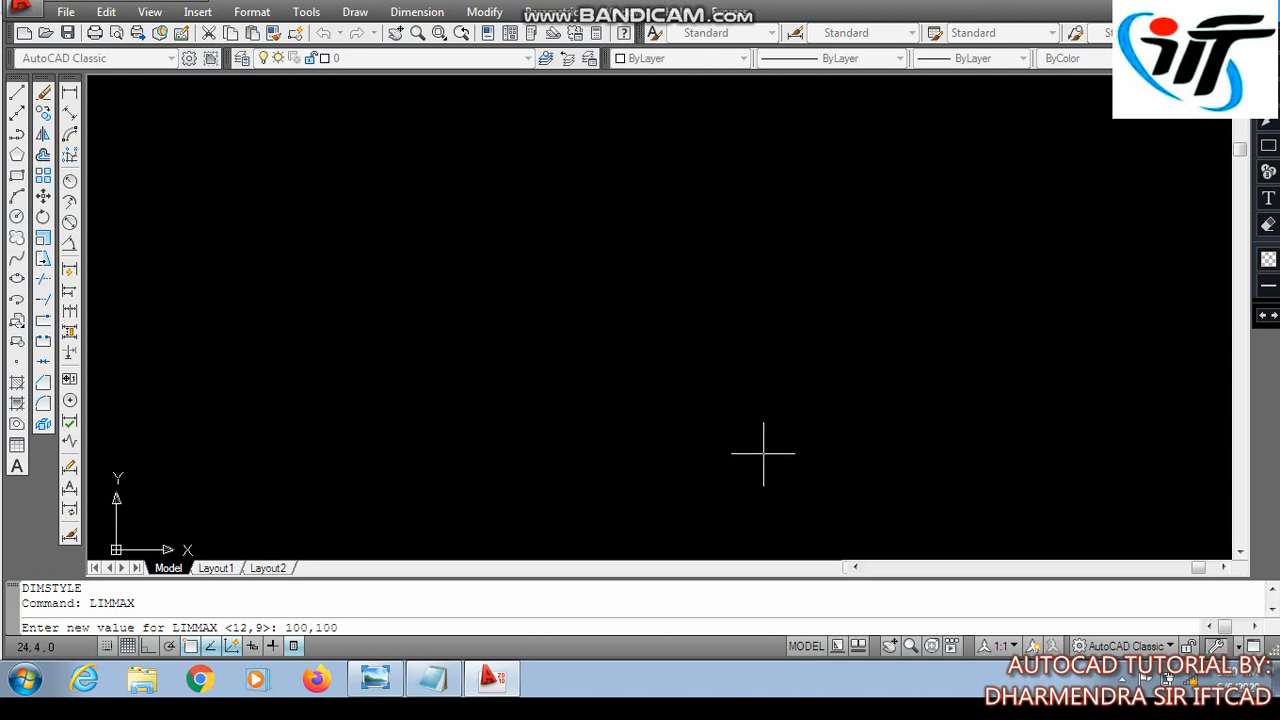
pyautogui.press('Return')
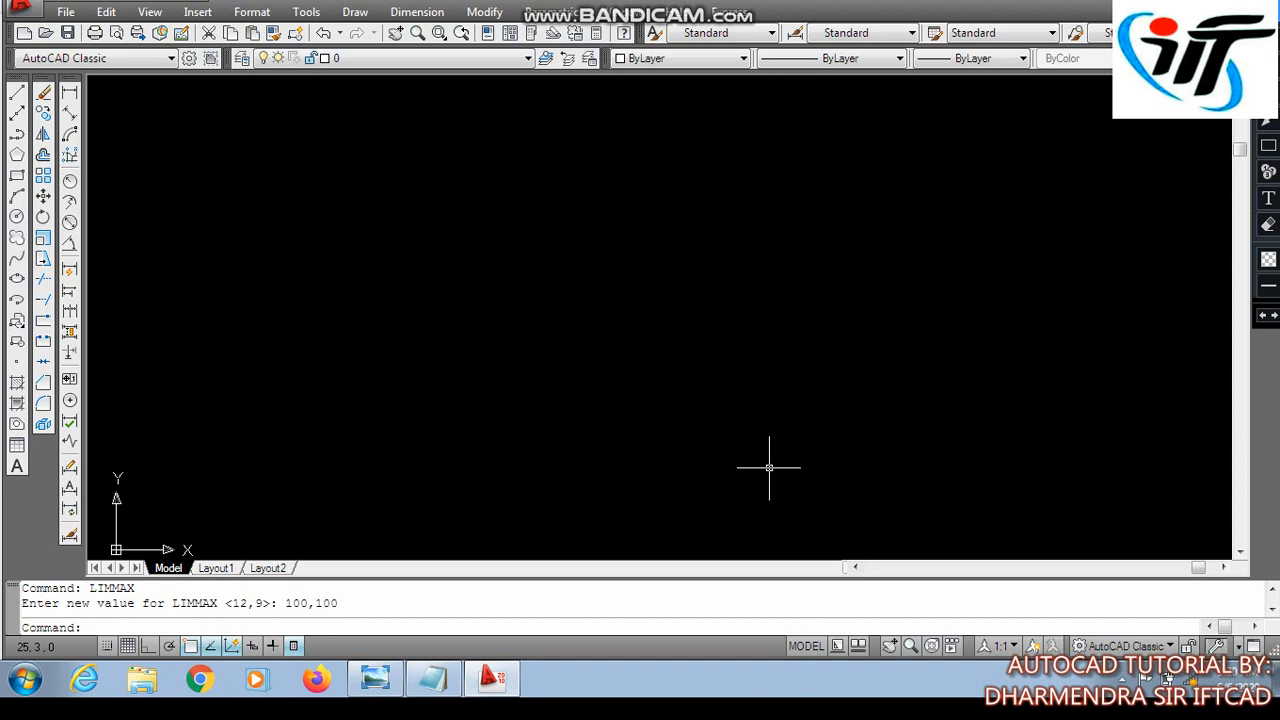
pyautogui.press('Escape')
pyautogui.press('Escape')
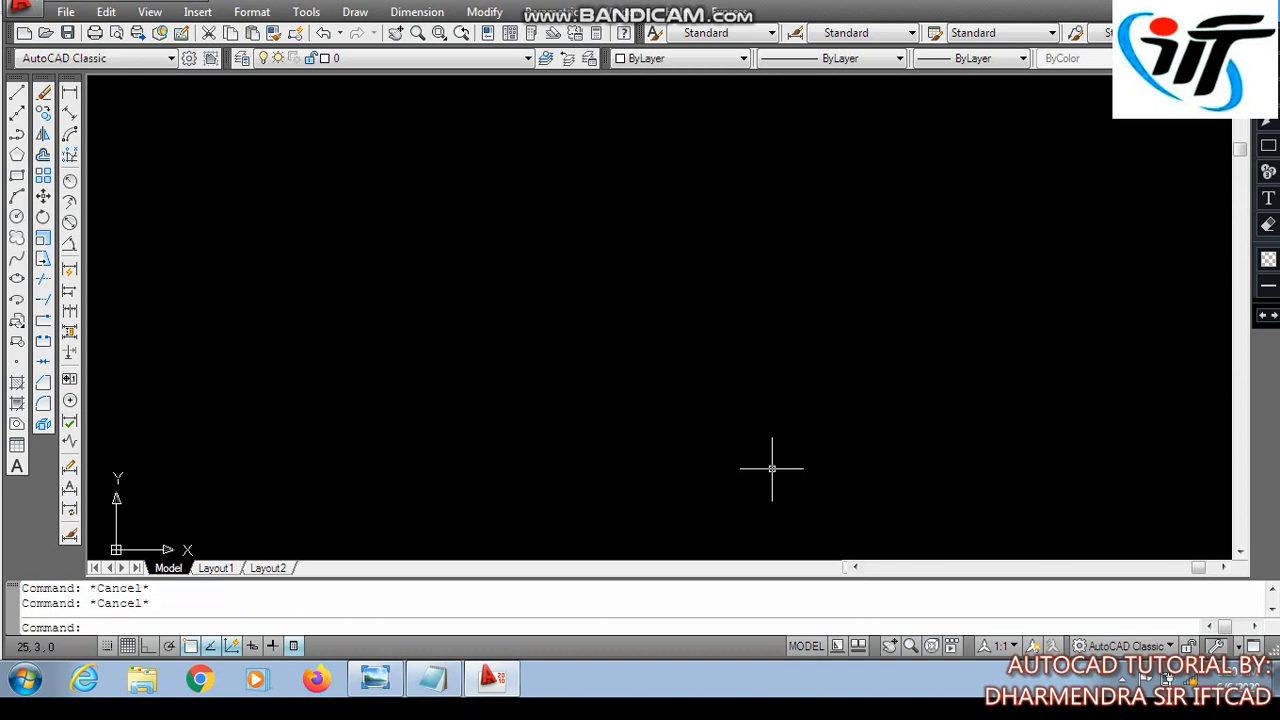
# - Add the red on-screen annotation "POINT-" near the lower middle of the drawing area
pyautogui.click(1268, 199)
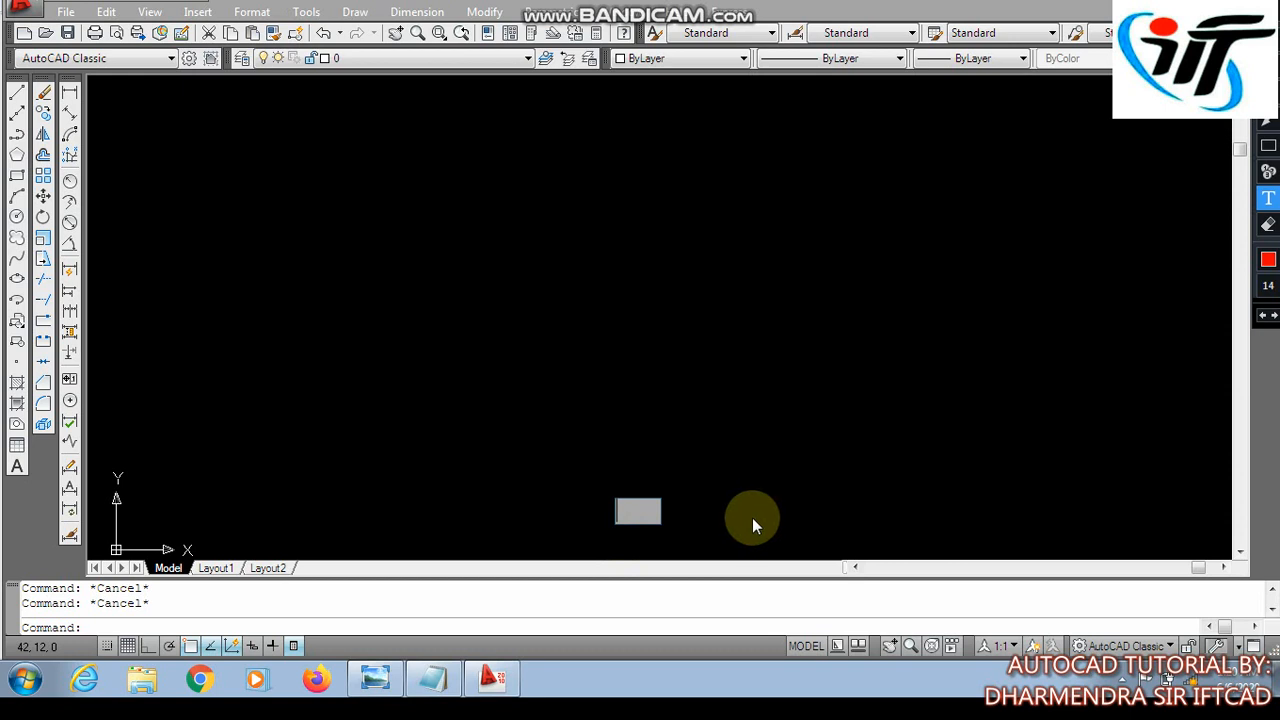
pyautogui.write('POINT-')
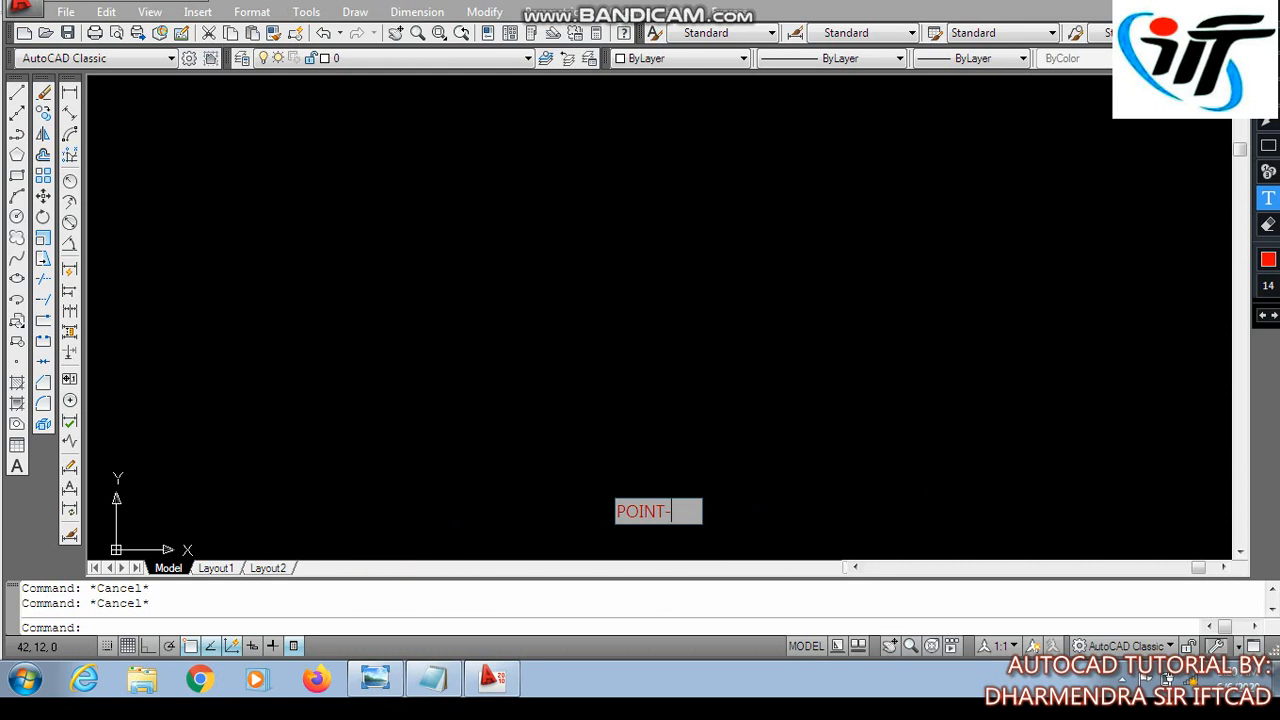
pyautogui.click(1268, 40)
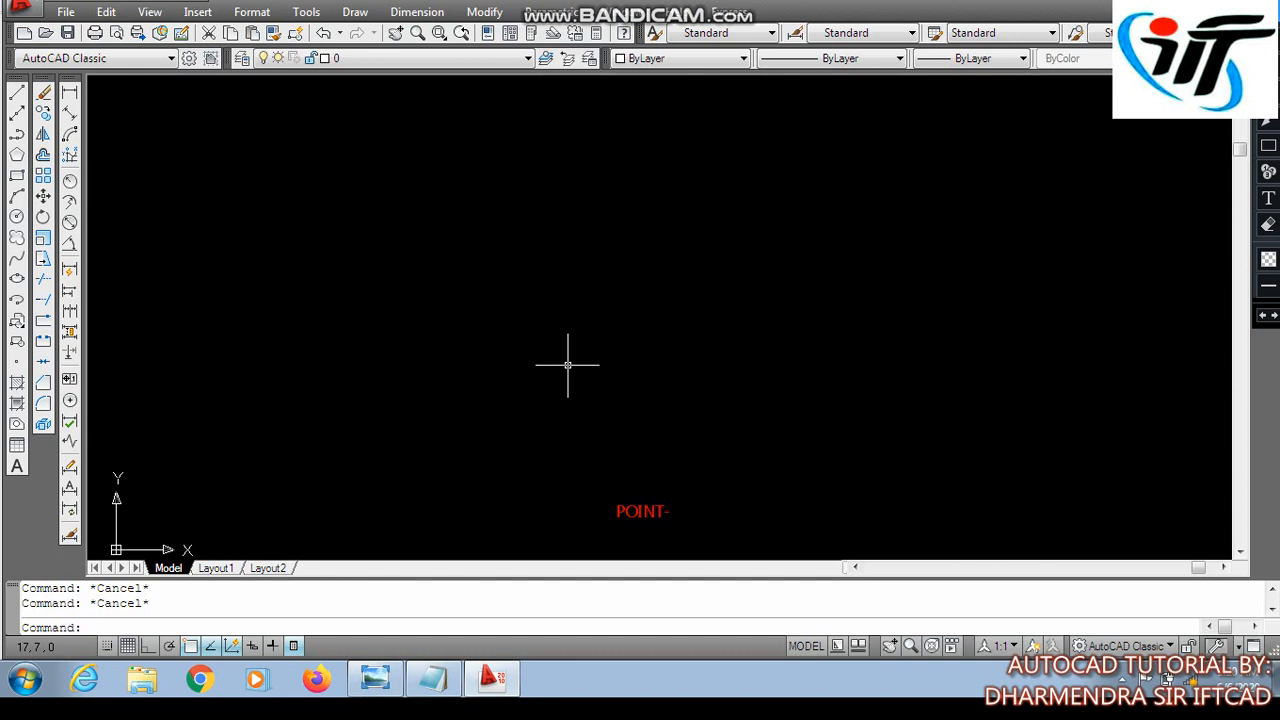
# - Place a single point at about 5,62 in the drawing with the POINT command
pyautogui.middleClick(567, 365)
pyautogui.middleClick(567, 365)
pyautogui.press('Escape')
pyautogui.press('Escape')
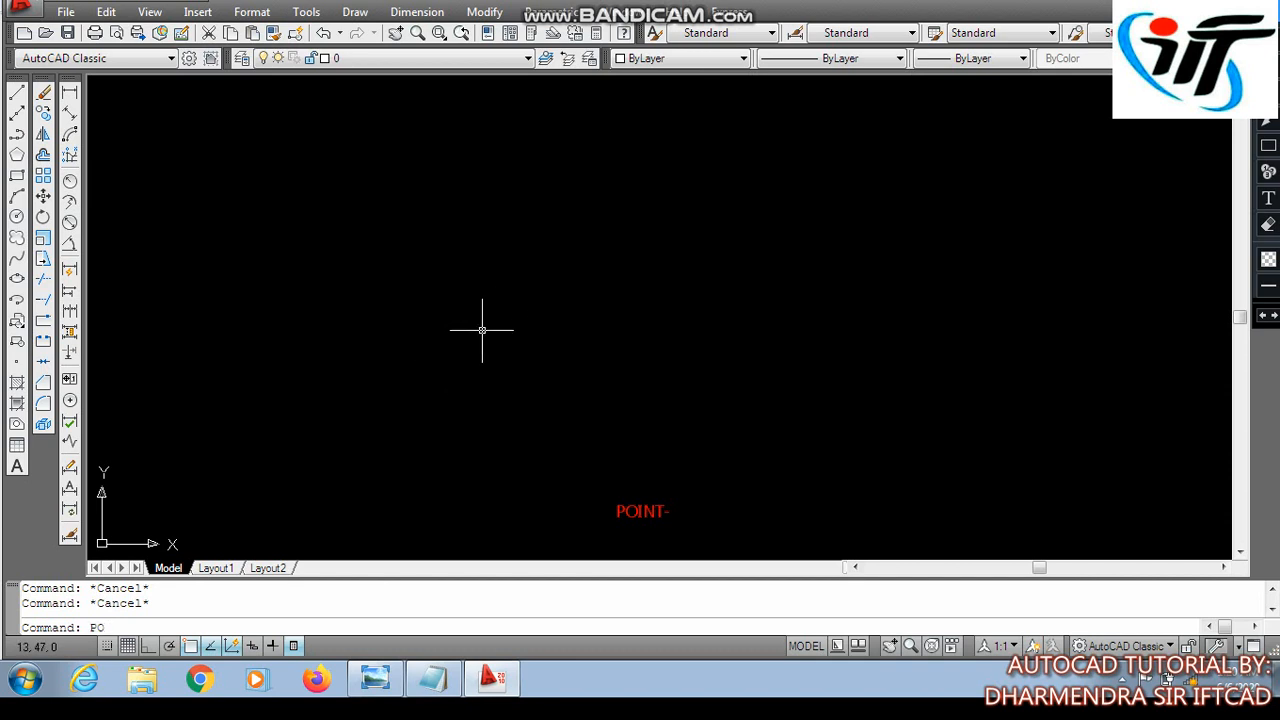
pyautogui.press('Return')
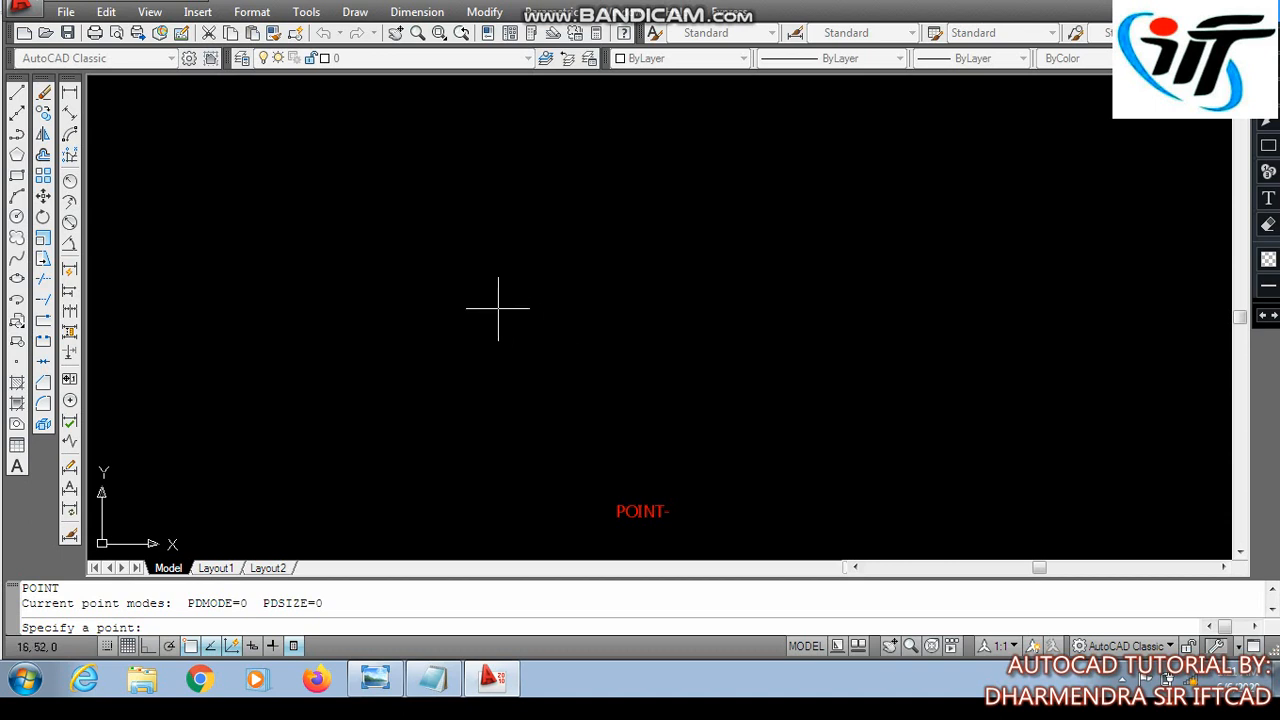
pyautogui.click(442, 260)
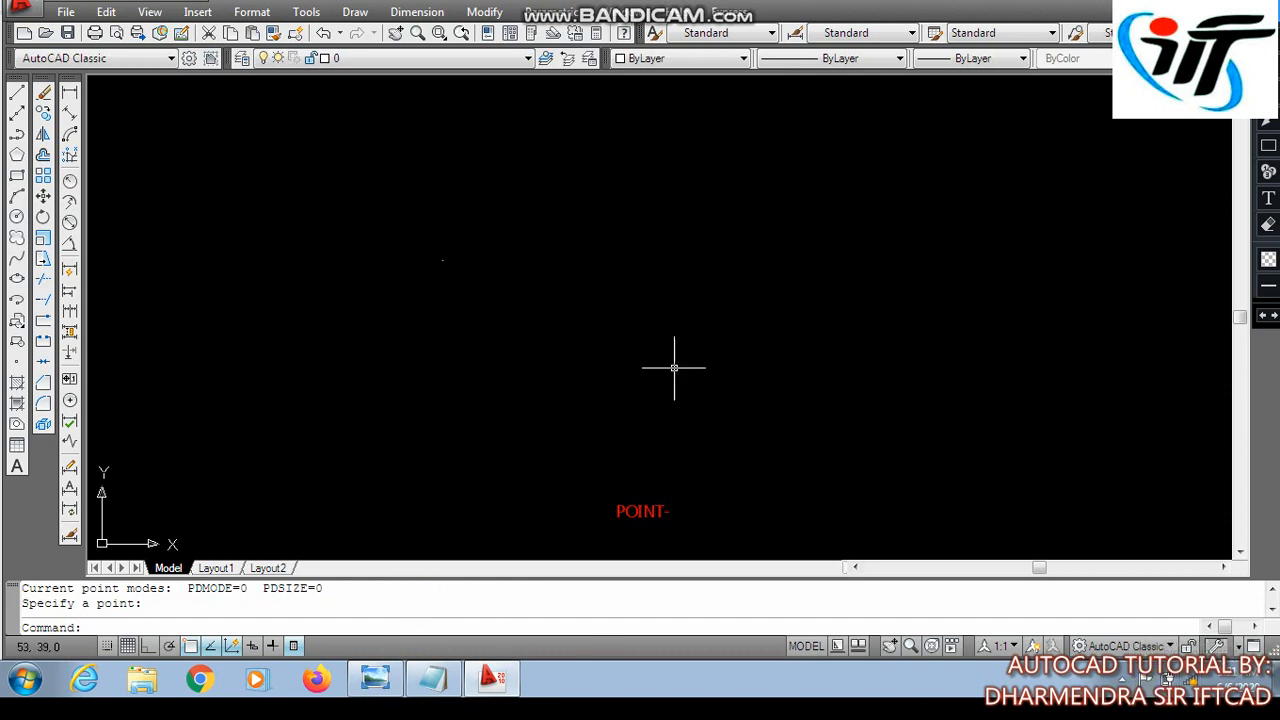
# - Change the point style to the square with a cross through it, using DDPTYPE
pyautogui.scroll(5, 430, 251)
pyautogui.scroll(5, 399, 235)
pyautogui.scroll(-2, 432, 298)
pyautogui.scroll(3, 424, 300)
pyautogui.scroll(-3, 425, 301)
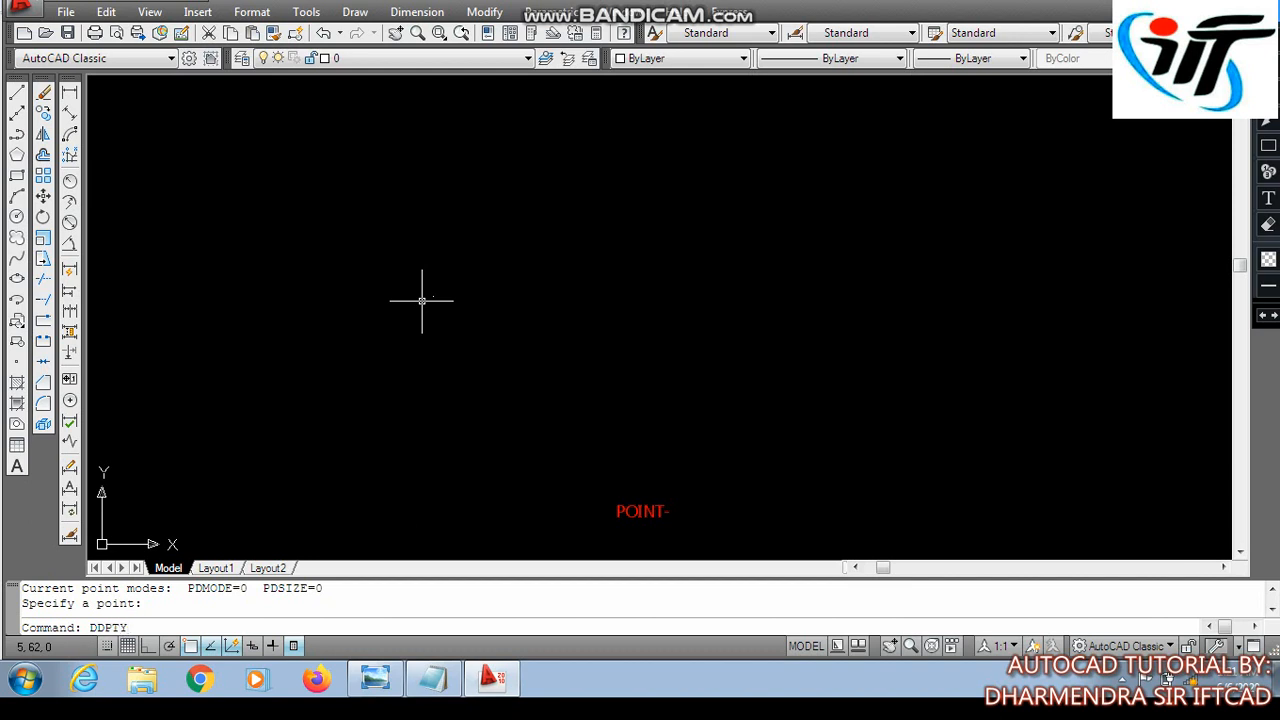
pyautogui.press('Return')
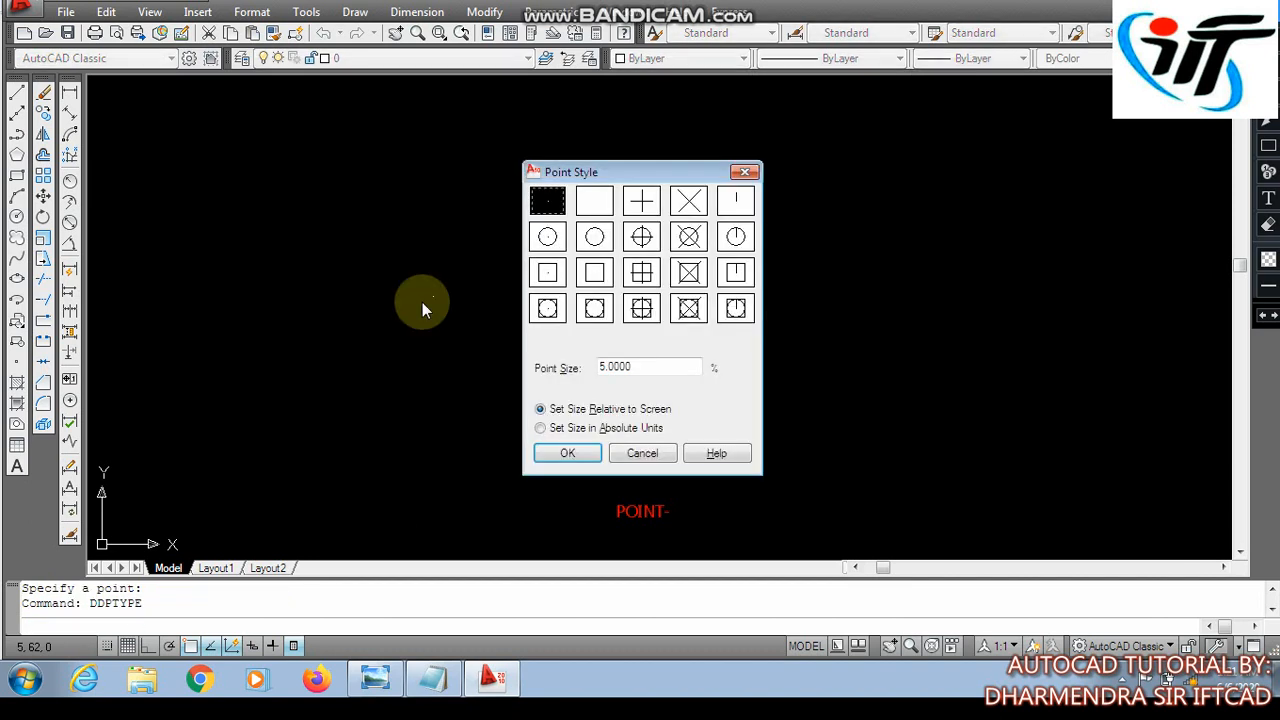
pyautogui.moveTo(687, 173); pyautogui.dragTo(827, 205)
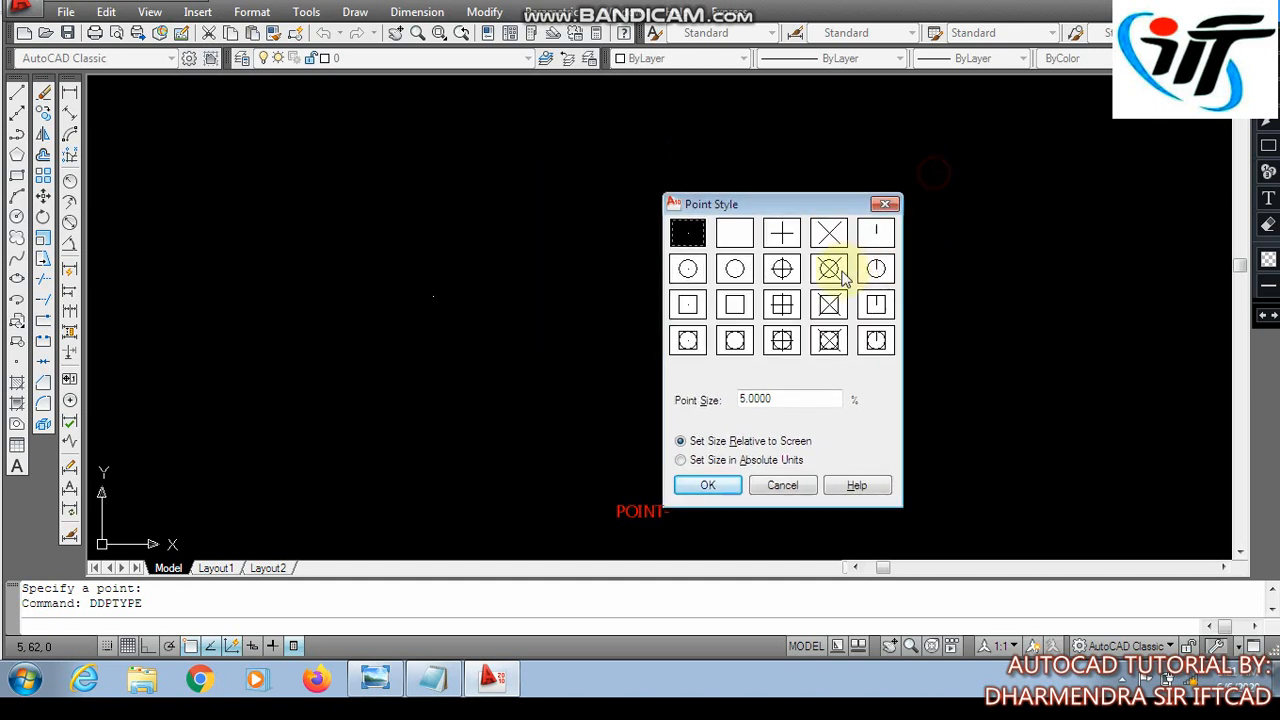
pyautogui.click(781, 305)
pyautogui.click(707, 485)
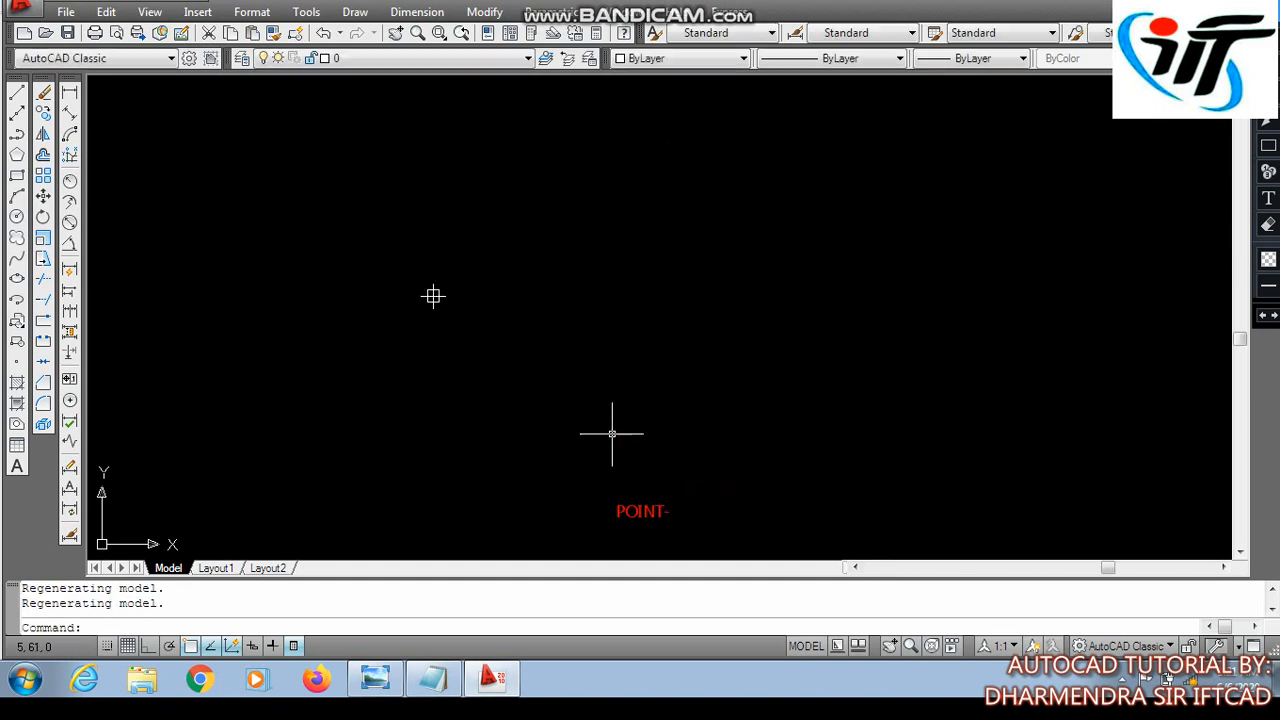
# - Examine how the restyled point marker displays at different zoom levels
pyautogui.scroll(3, 446, 307)
pyautogui.scroll(4, 357, 279)
pyautogui.scroll(-2, 506, 304)
pyautogui.scroll(-3, 506, 304)
pyautogui.scroll(4, 489, 311)
pyautogui.scroll(-4, 556, 298)
pyautogui.scroll(5, 556, 298)
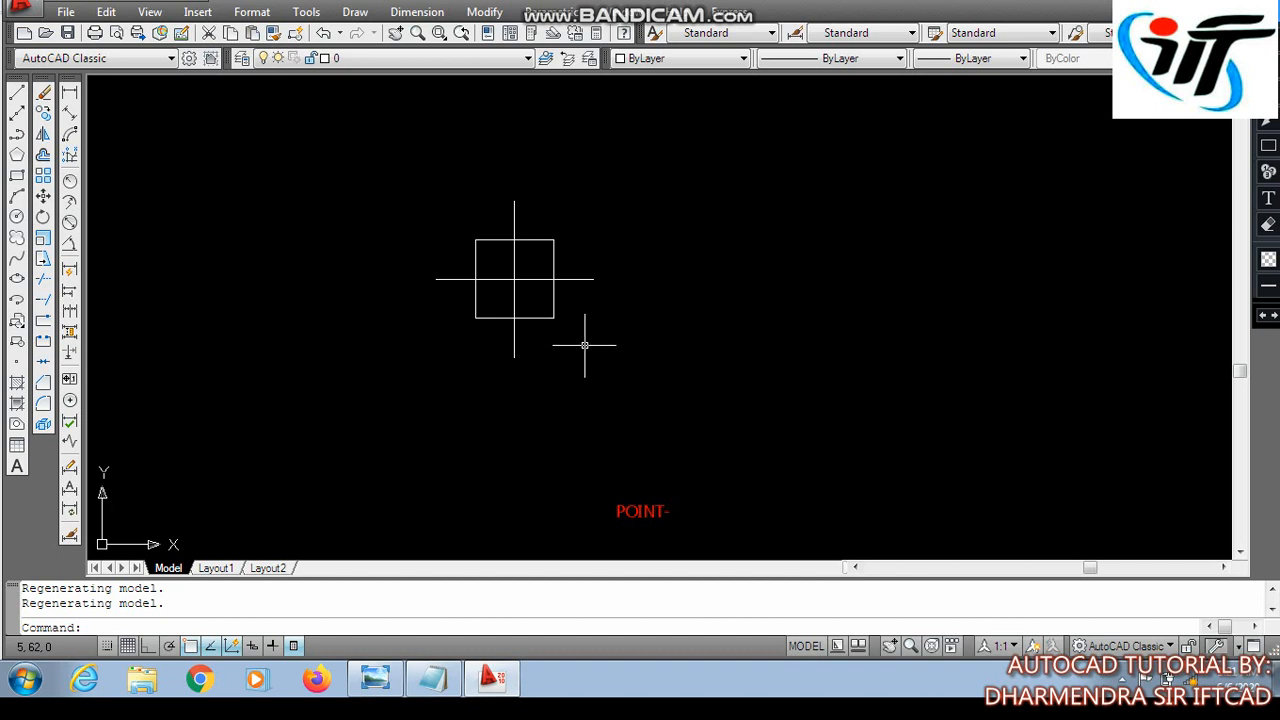
pyautogui.scroll(-2, 545, 309)
pyautogui.press('Escape')
pyautogui.press('Escape')
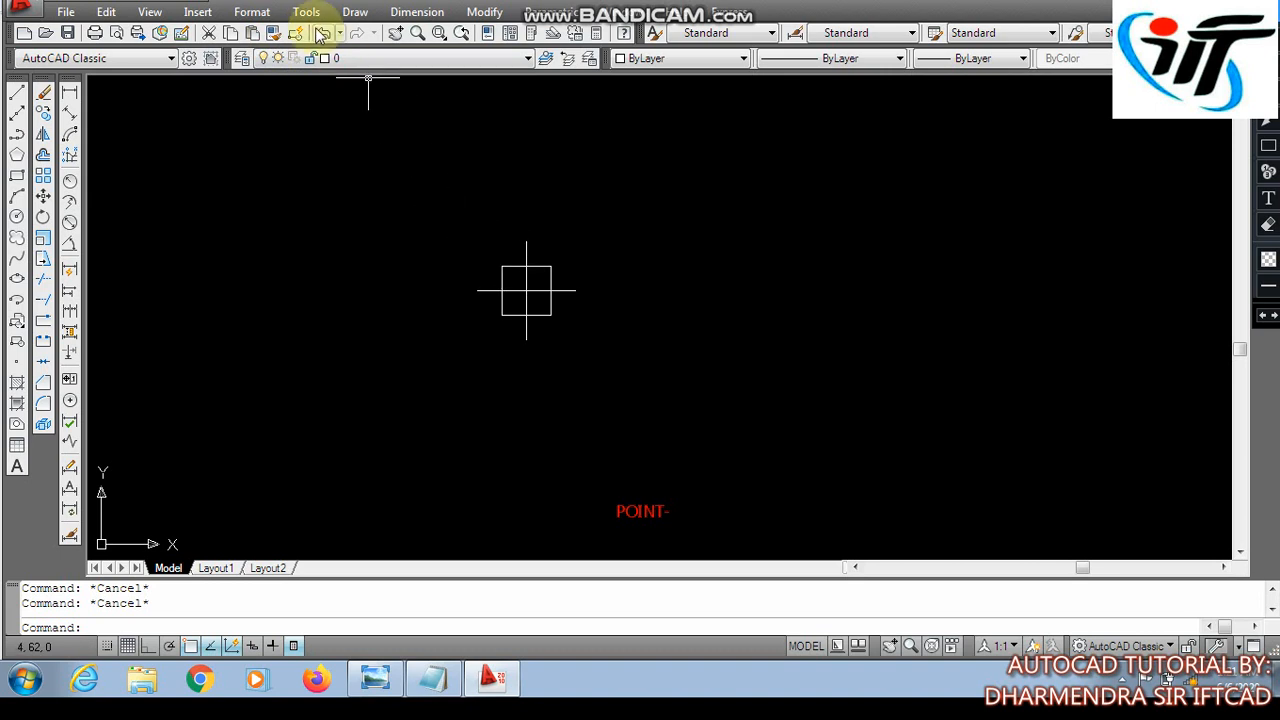
# - Review the point style settings and close them without making changes
pyautogui.click(255, 12)
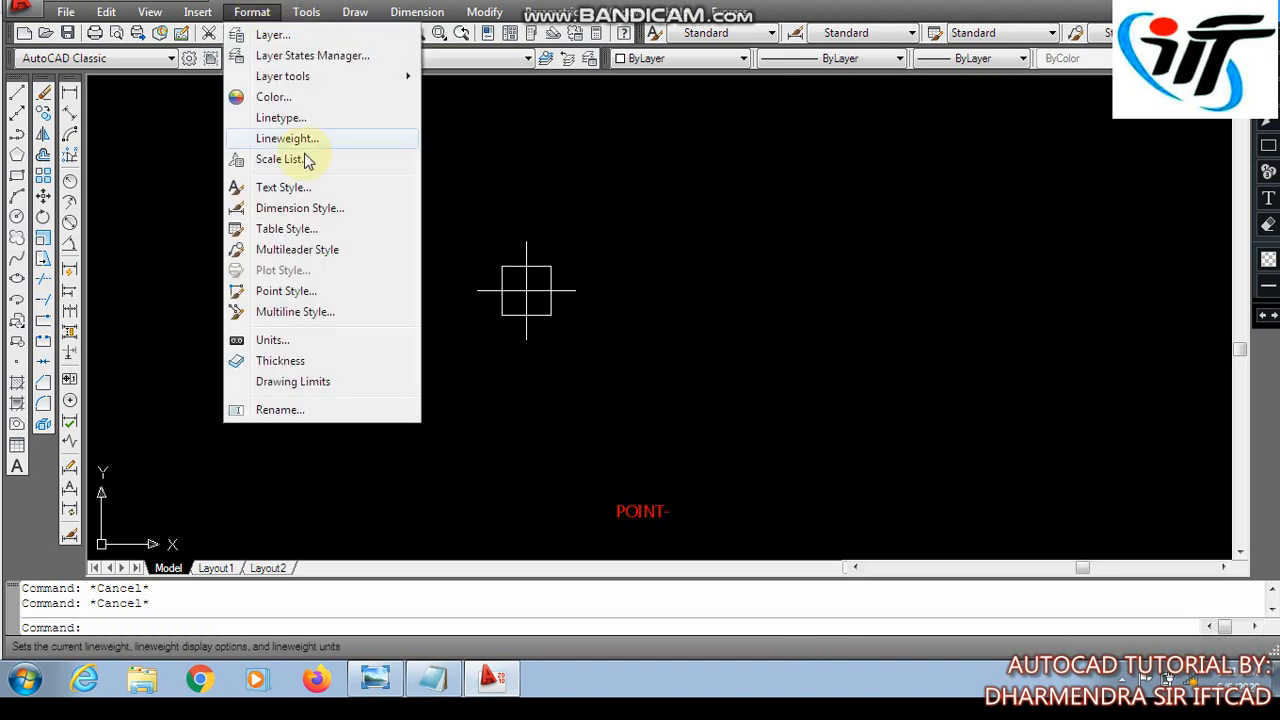
pyautogui.click(293, 291)
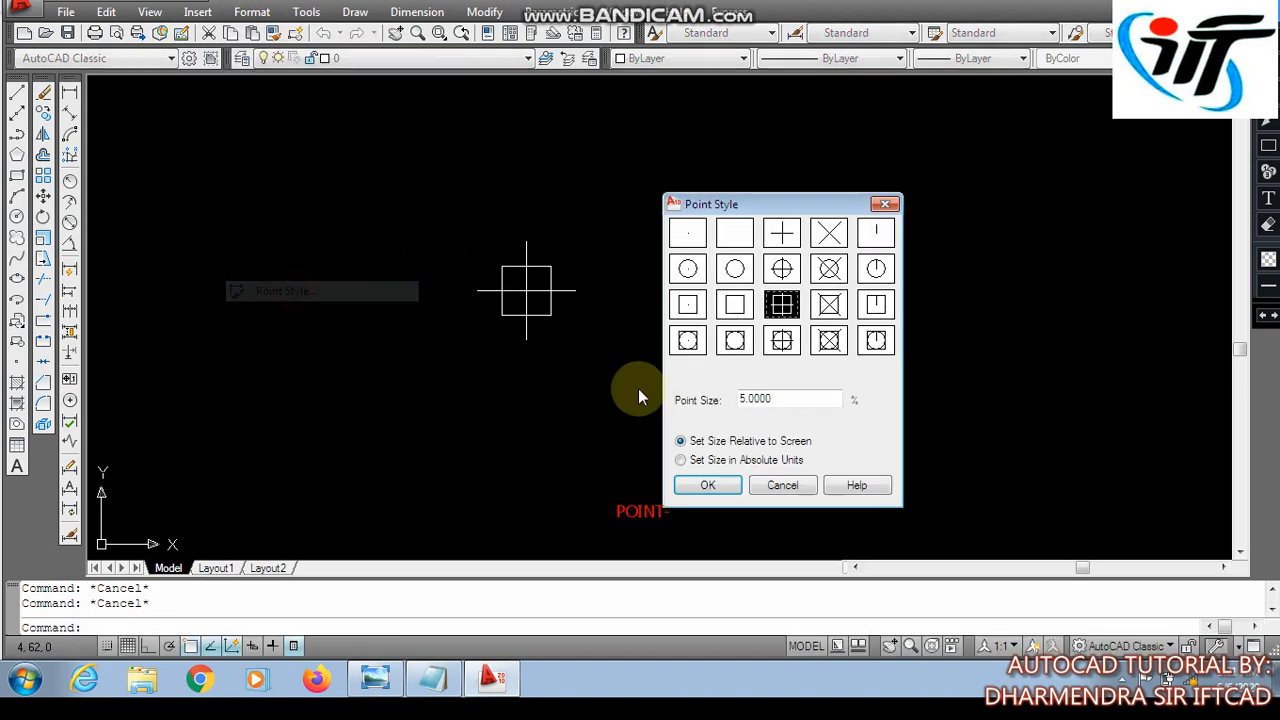
pyautogui.click(874, 199)
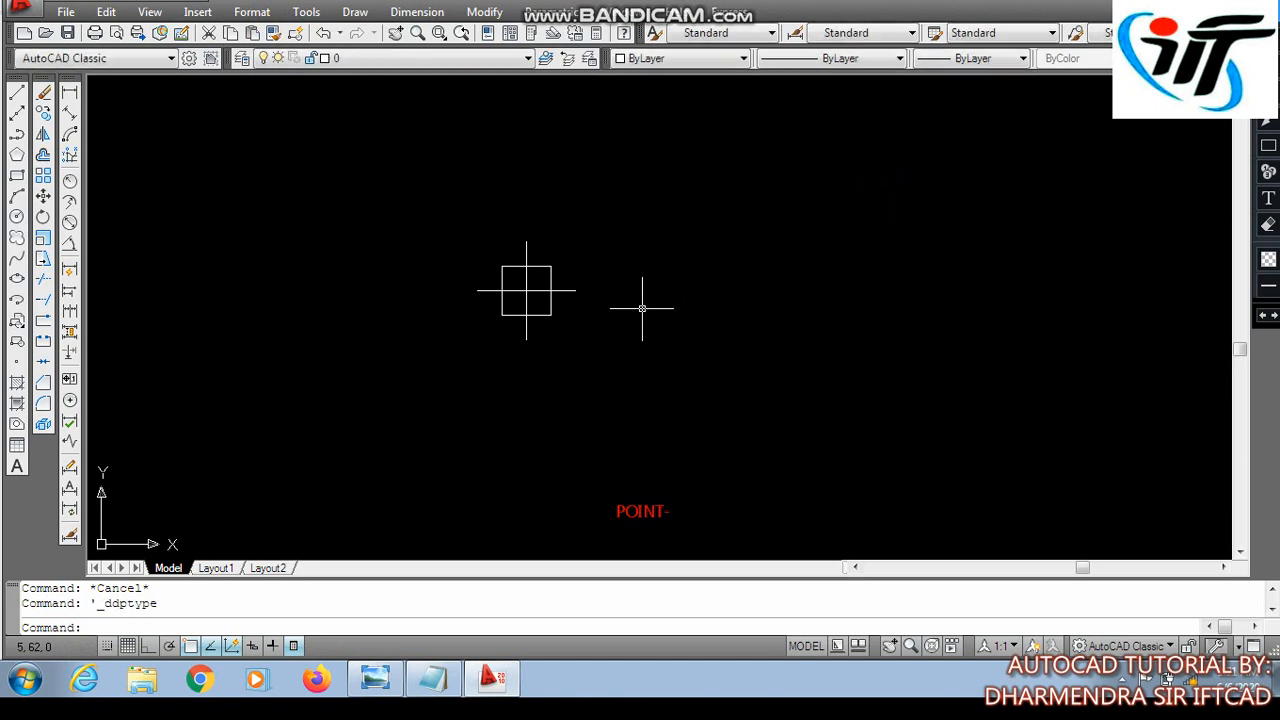
pyautogui.press('Escape')
# - Select the square-and-cross point with a crossing window and delete it from the drawing
pyautogui.click(660, 371)
pyautogui.click(436, 195)
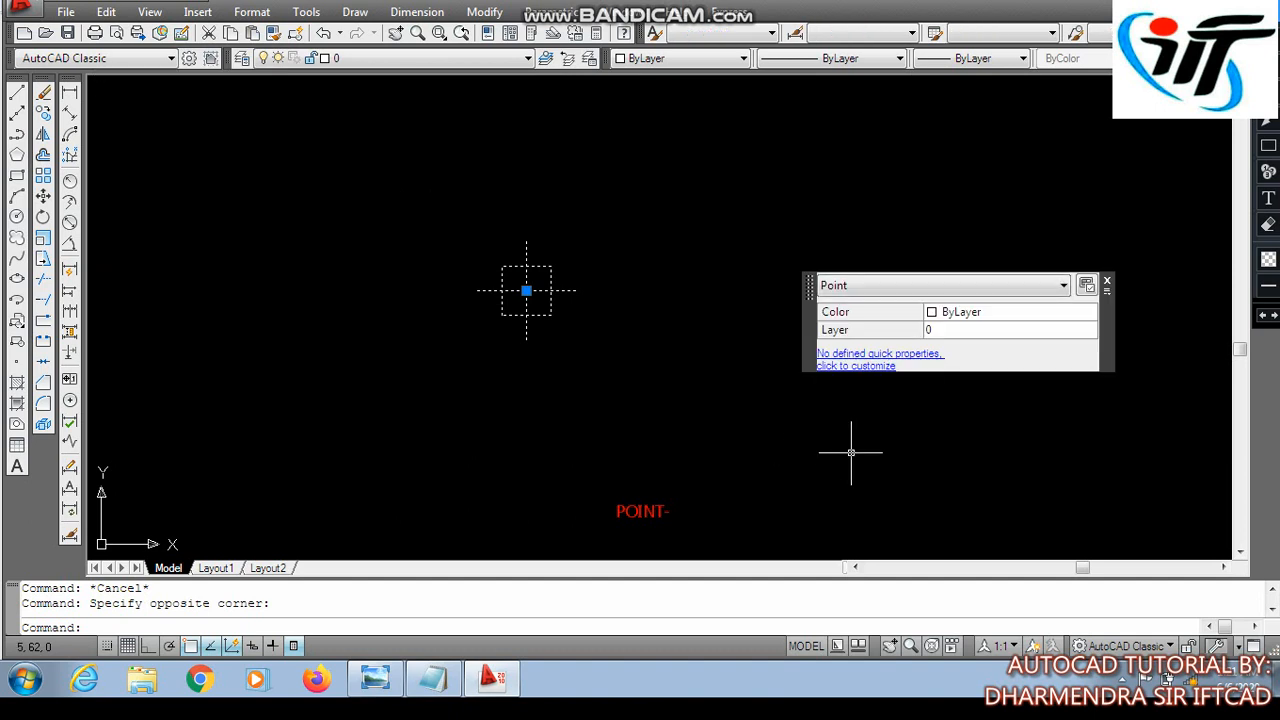
pyautogui.press('Delete')
pyautogui.press('Escape')
pyautogui.press('Escape')
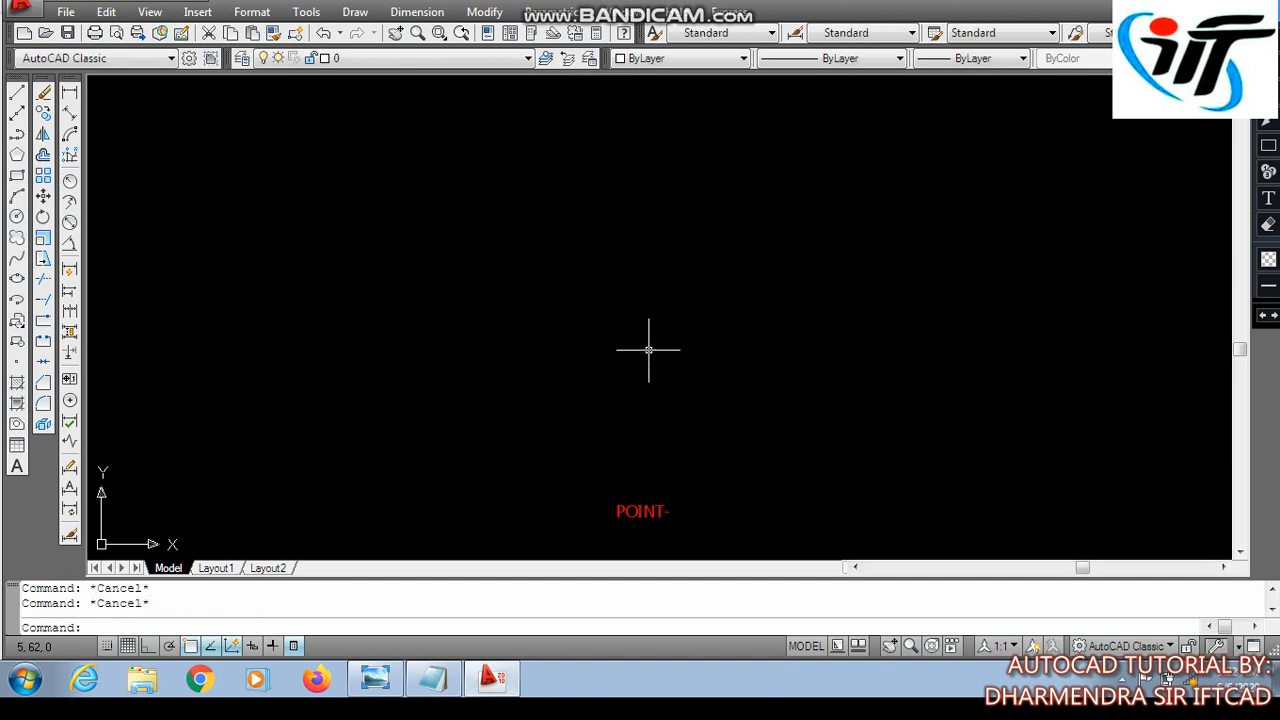
# - Erase the red POINT- annotation from the screen with the annotation eraser
pyautogui.click(728, 522)
pyautogui.click(598, 468)
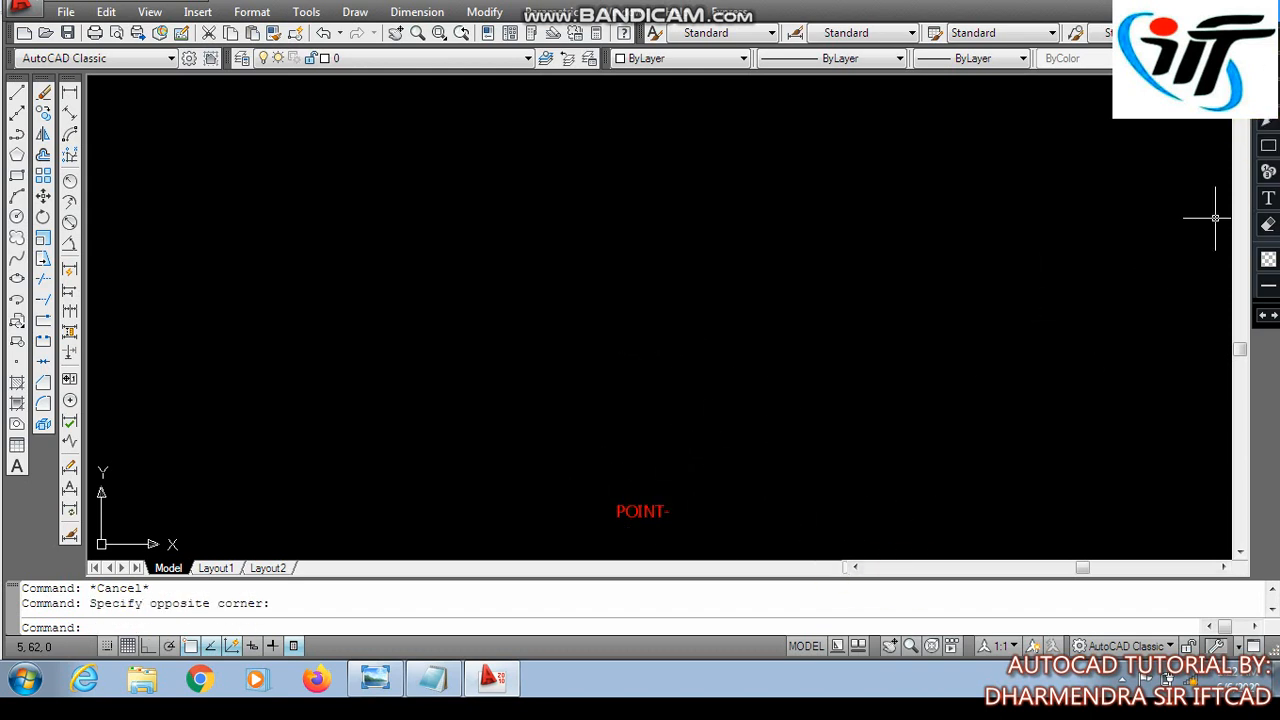
pyautogui.click(1273, 233)
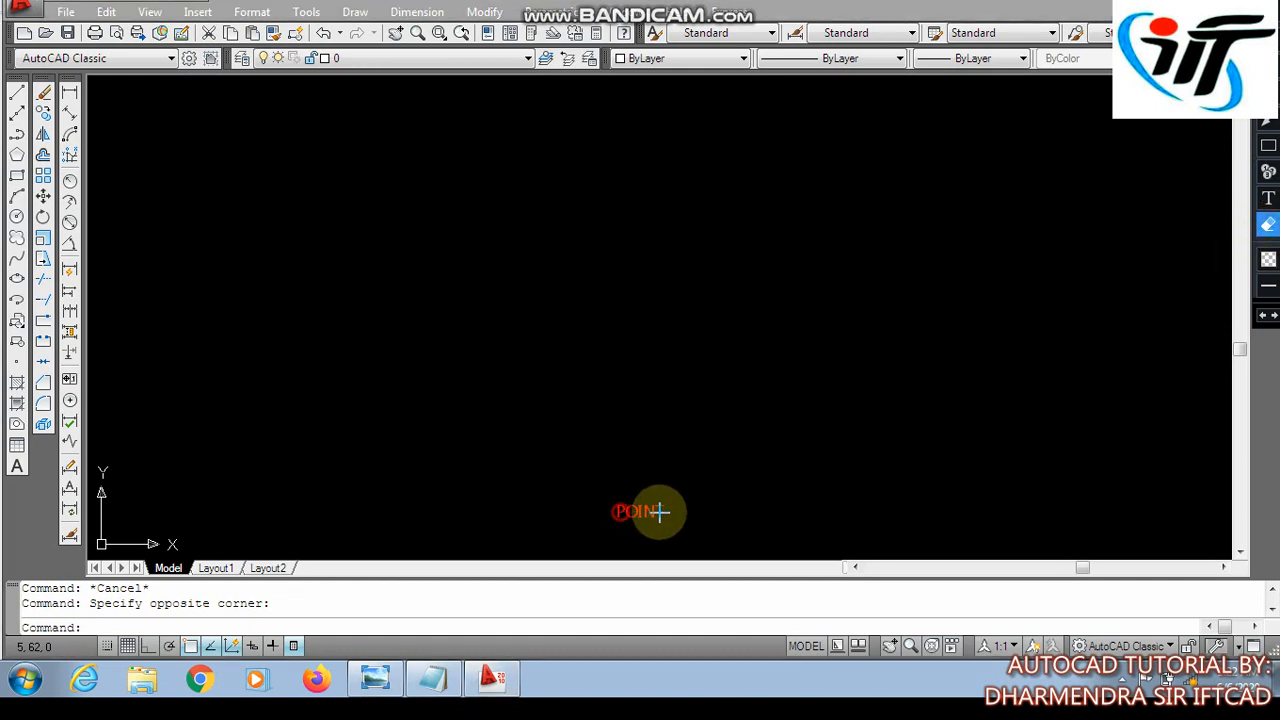
pyautogui.moveTo(599, 510); pyautogui.dragTo(659, 523)
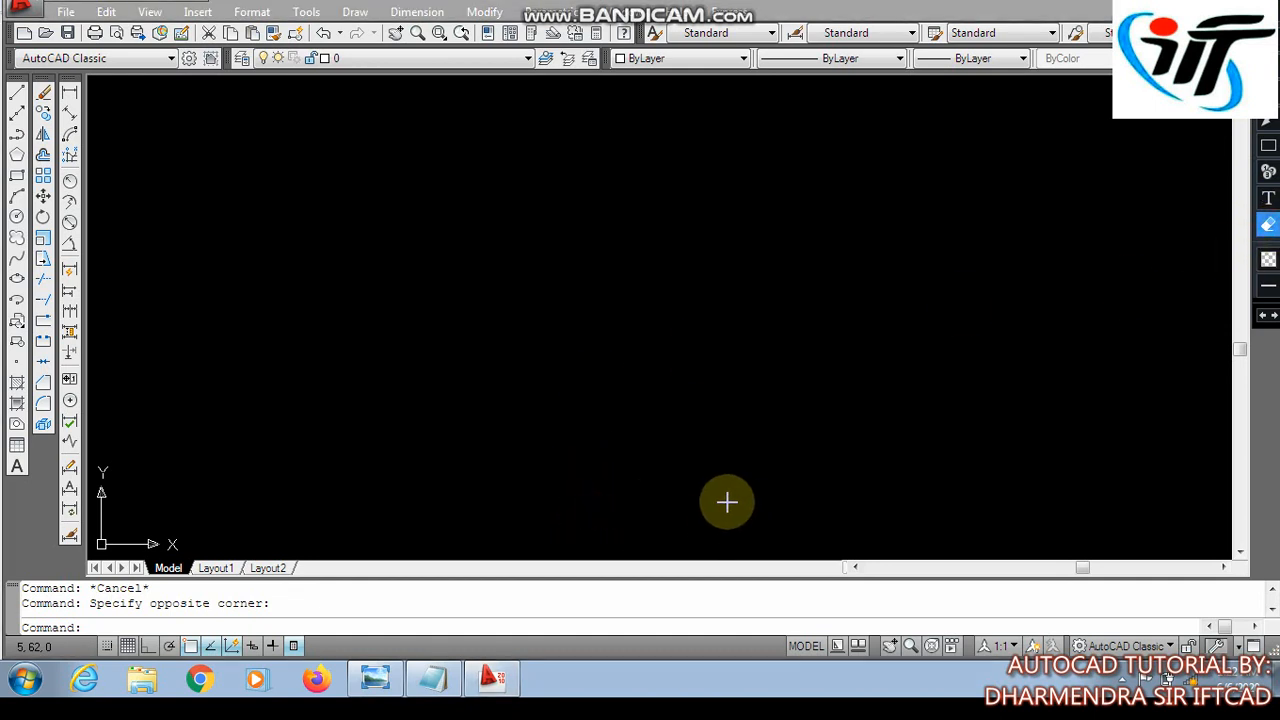
pyautogui.press('Escape')
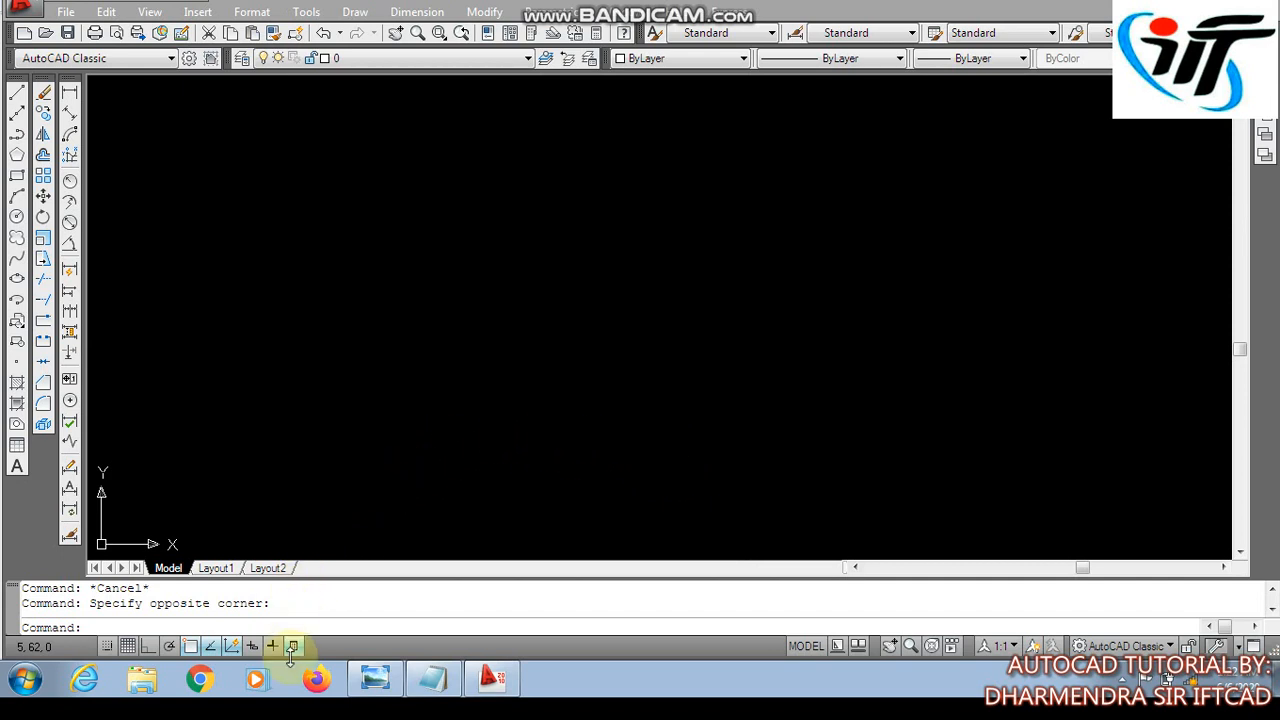
# - Check the command list in Notepad, return to AutoCAD and add the red on-screen annotation DONUT:
pyautogui.click(435, 690)
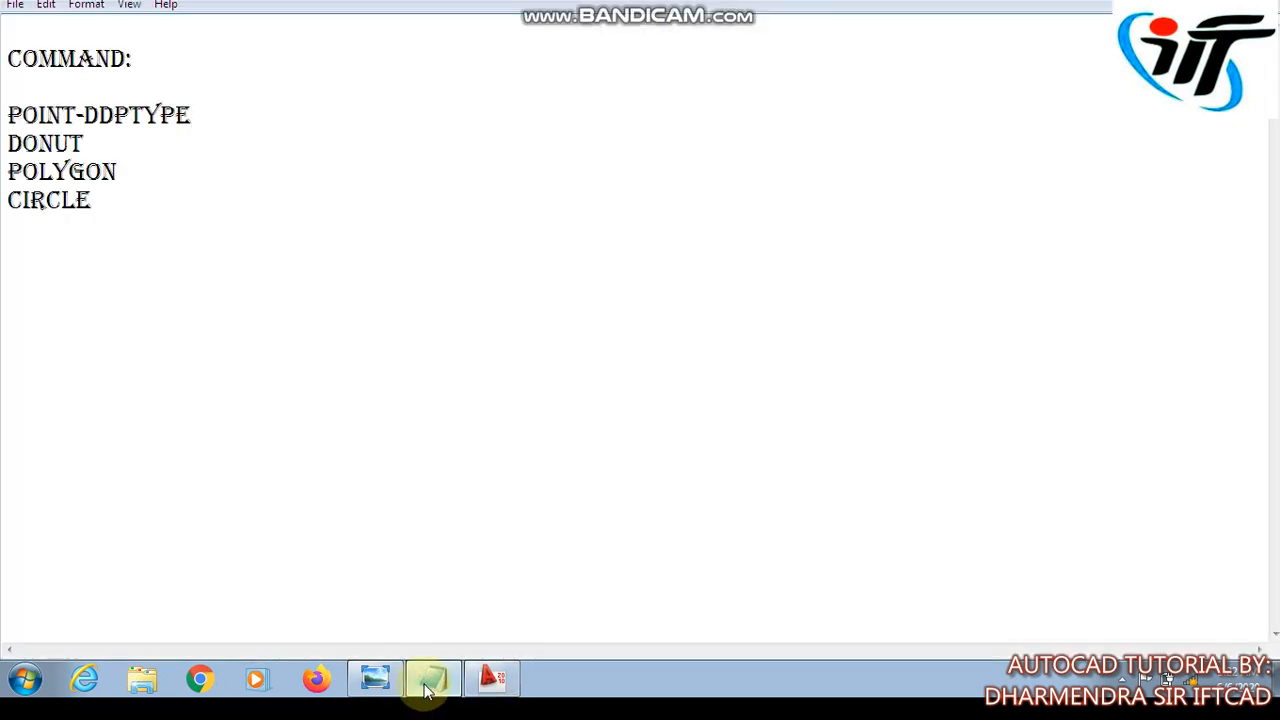
pyautogui.click(491, 680)
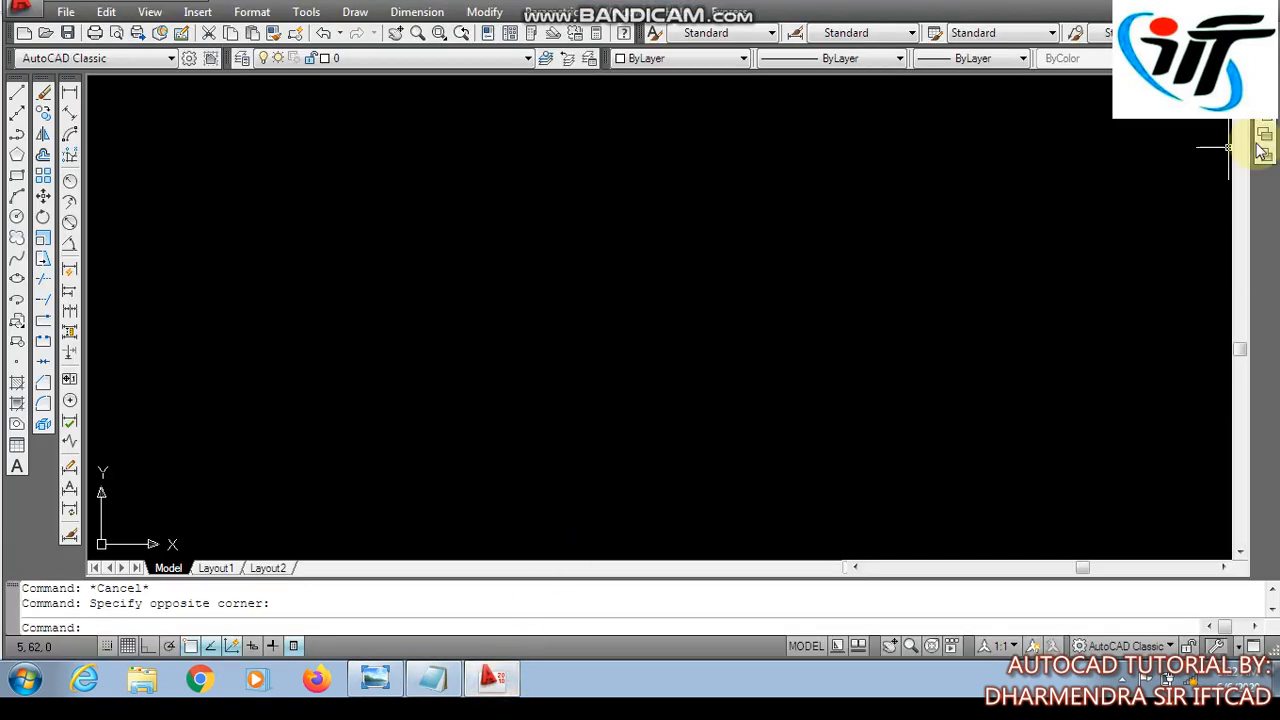
pyautogui.click(1180, 10)
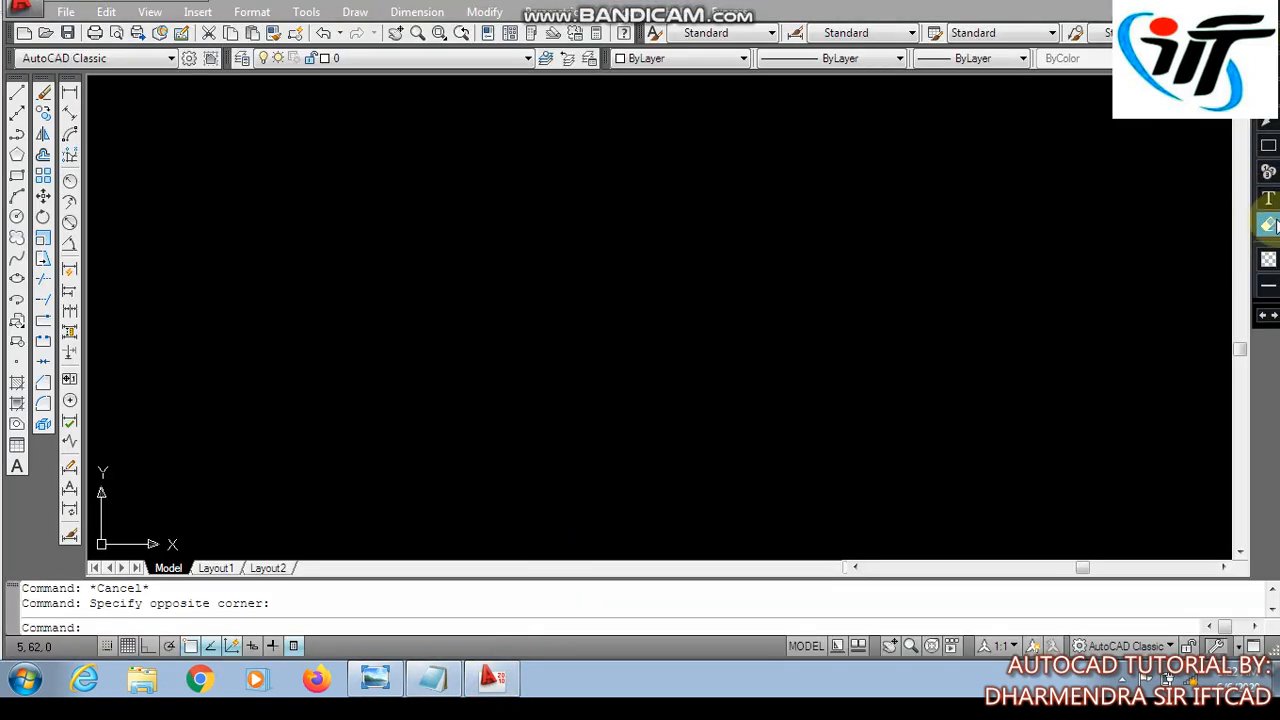
pyautogui.click(1268, 199)
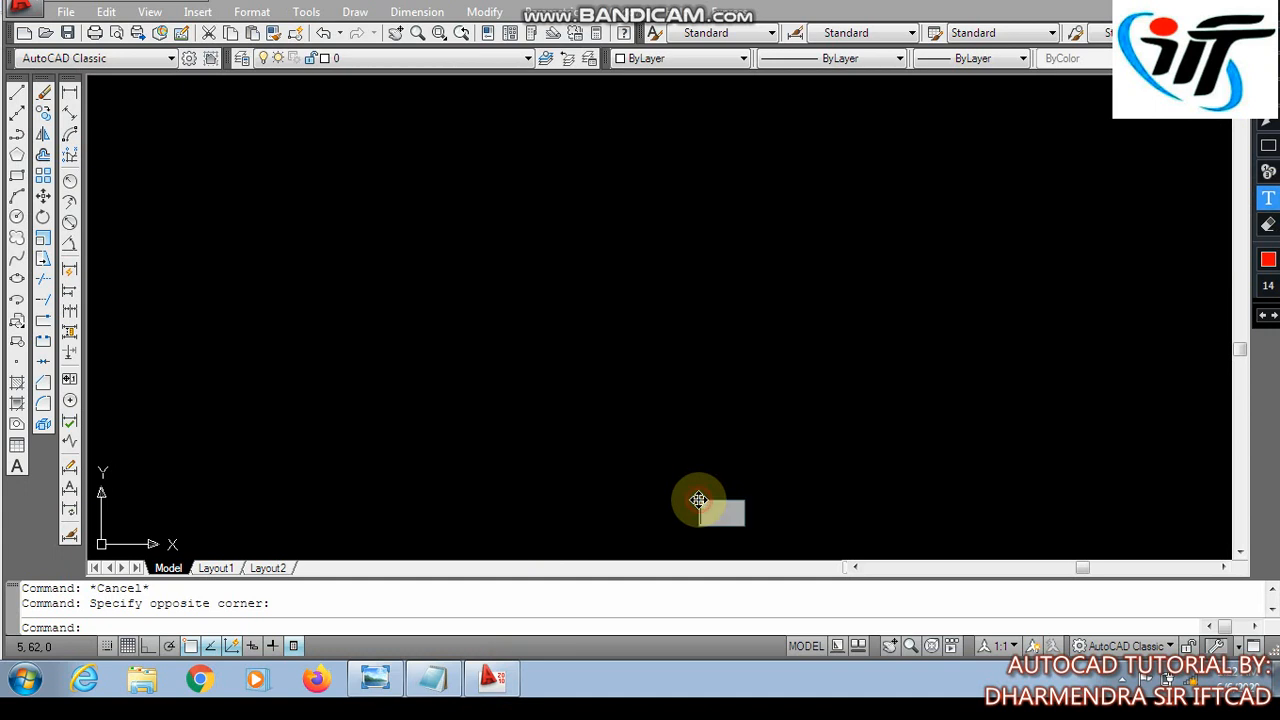
pyautogui.write('DONUT')
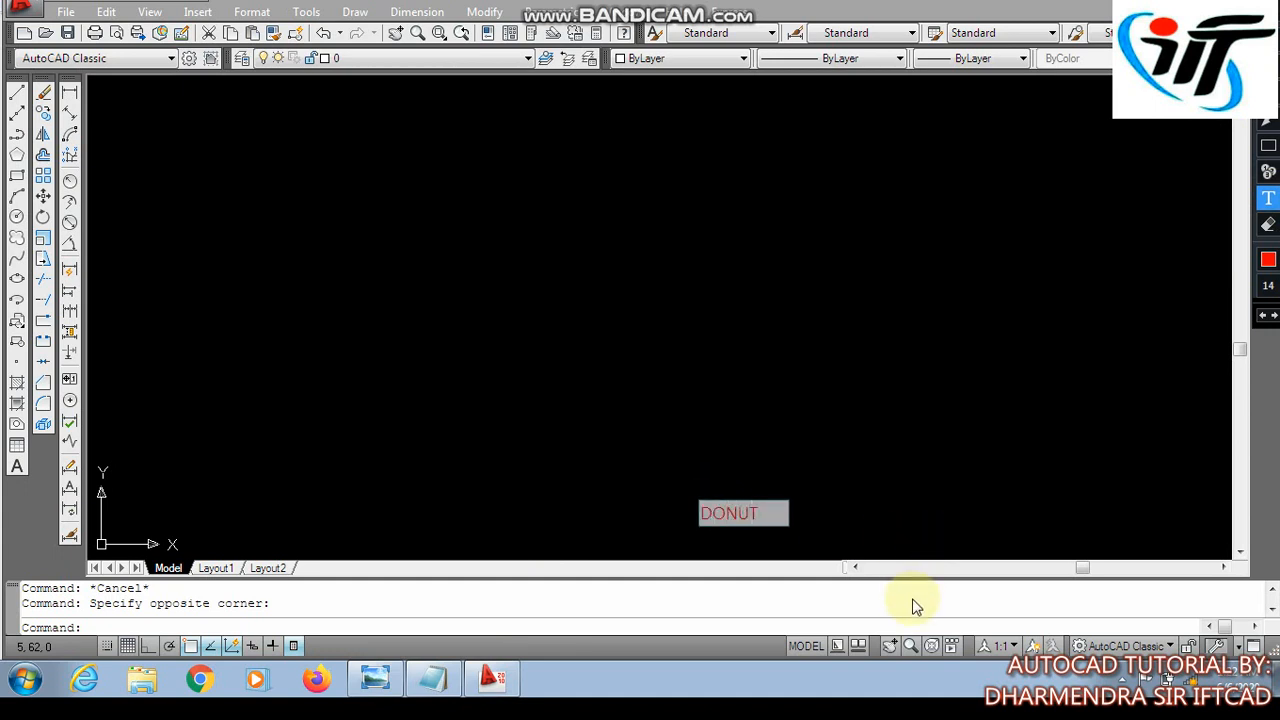
pyautogui.write(':')
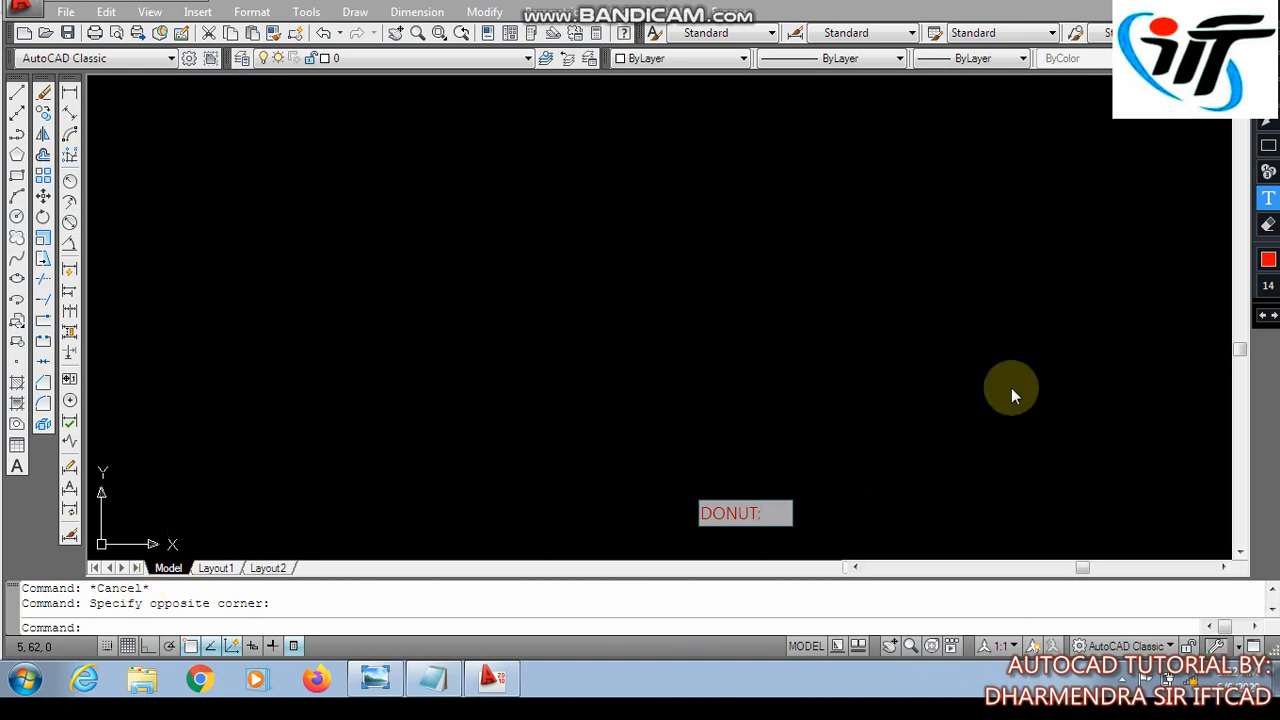
pyautogui.press('Escape')
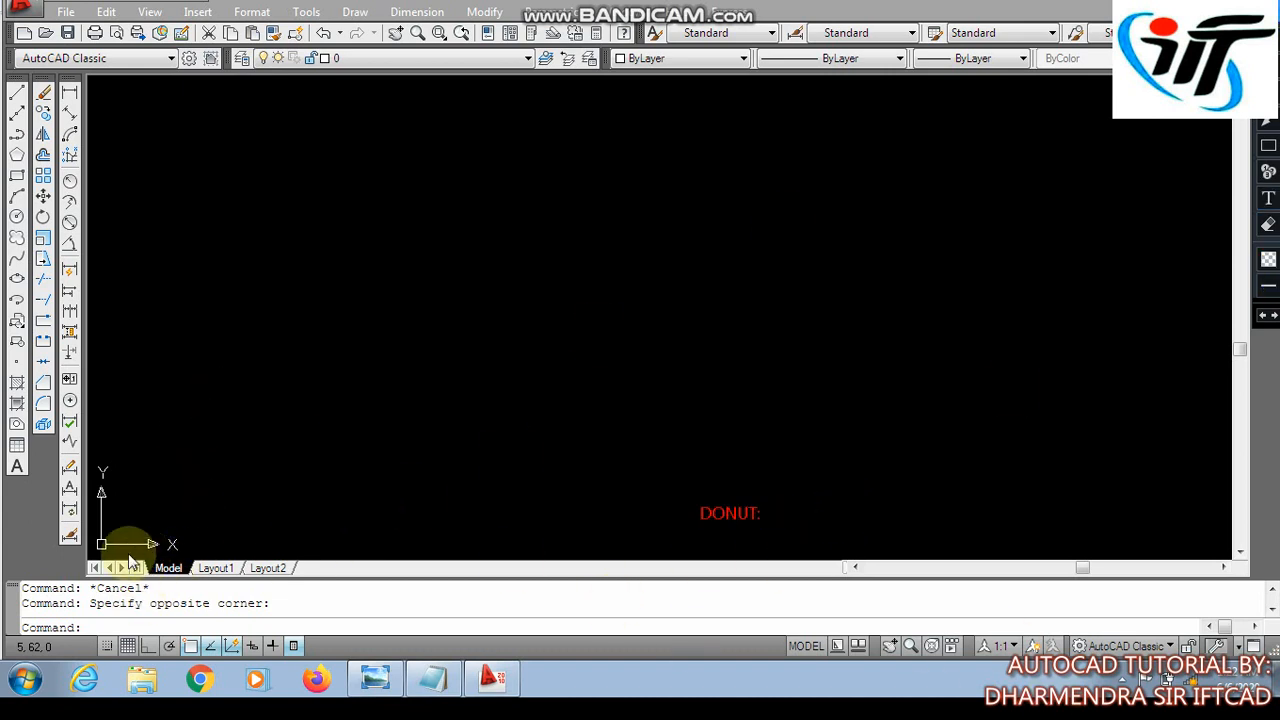
# - Draw two overlapping donuts with an inside diameter of 20 and an outside diameter of 25
pyautogui.write('DO')
pyautogui.press('Return')
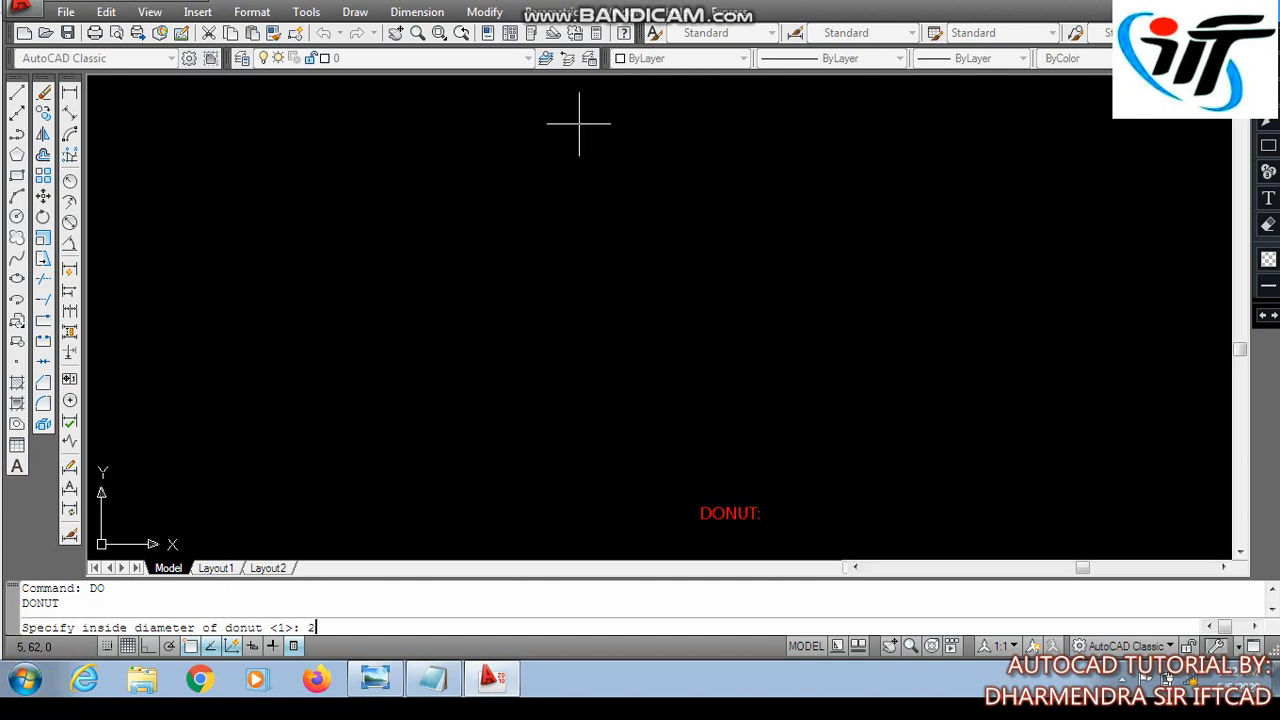
pyautogui.press('Return')
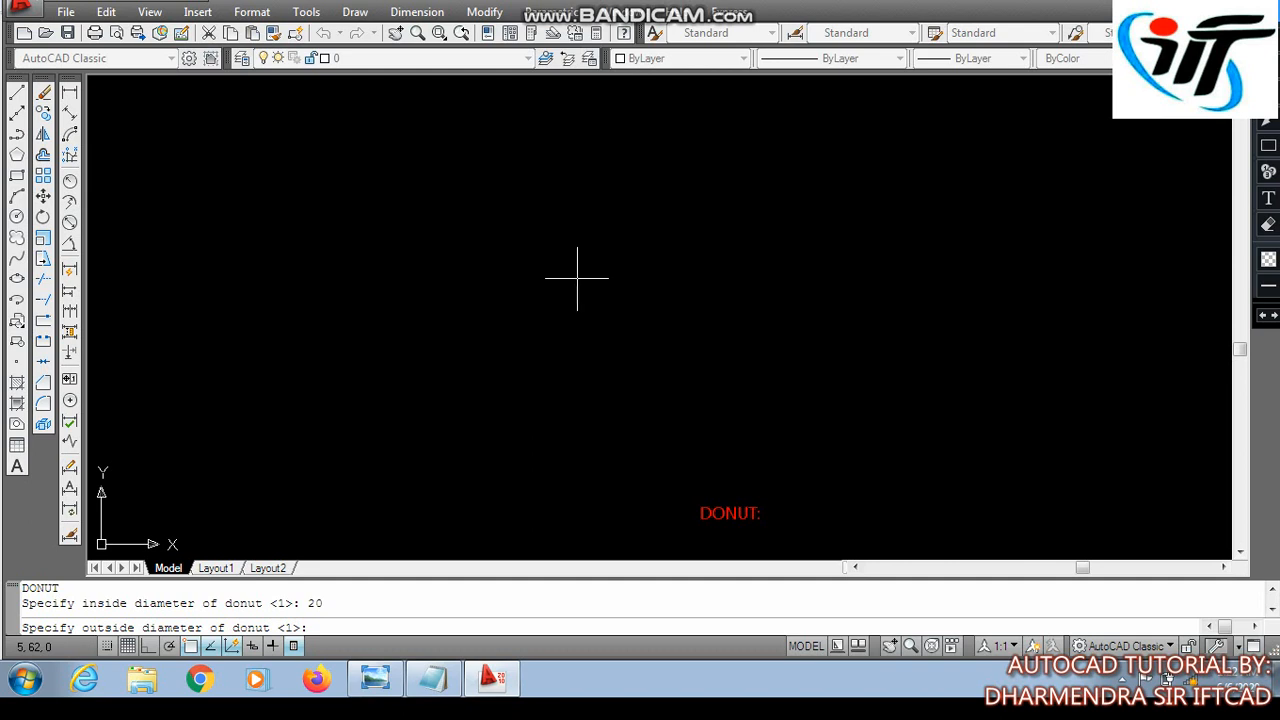
pyautogui.write('25')
pyautogui.press('Return')
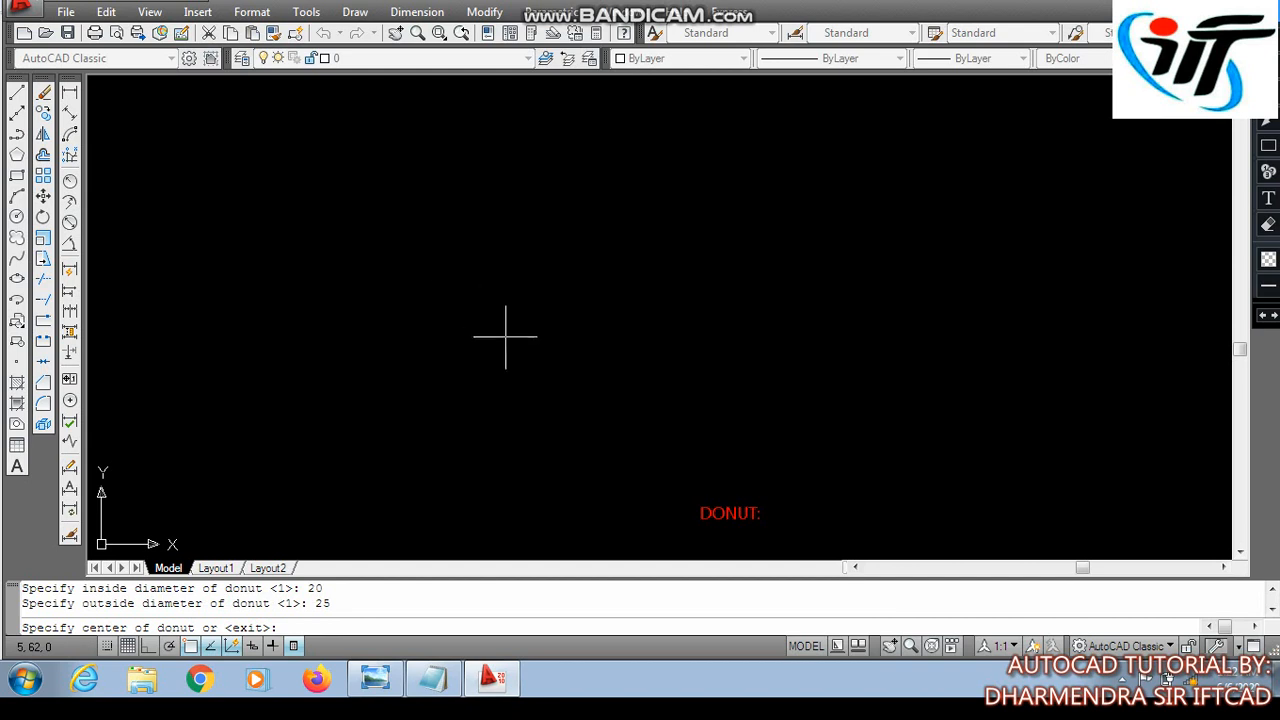
pyautogui.click(480, 330)
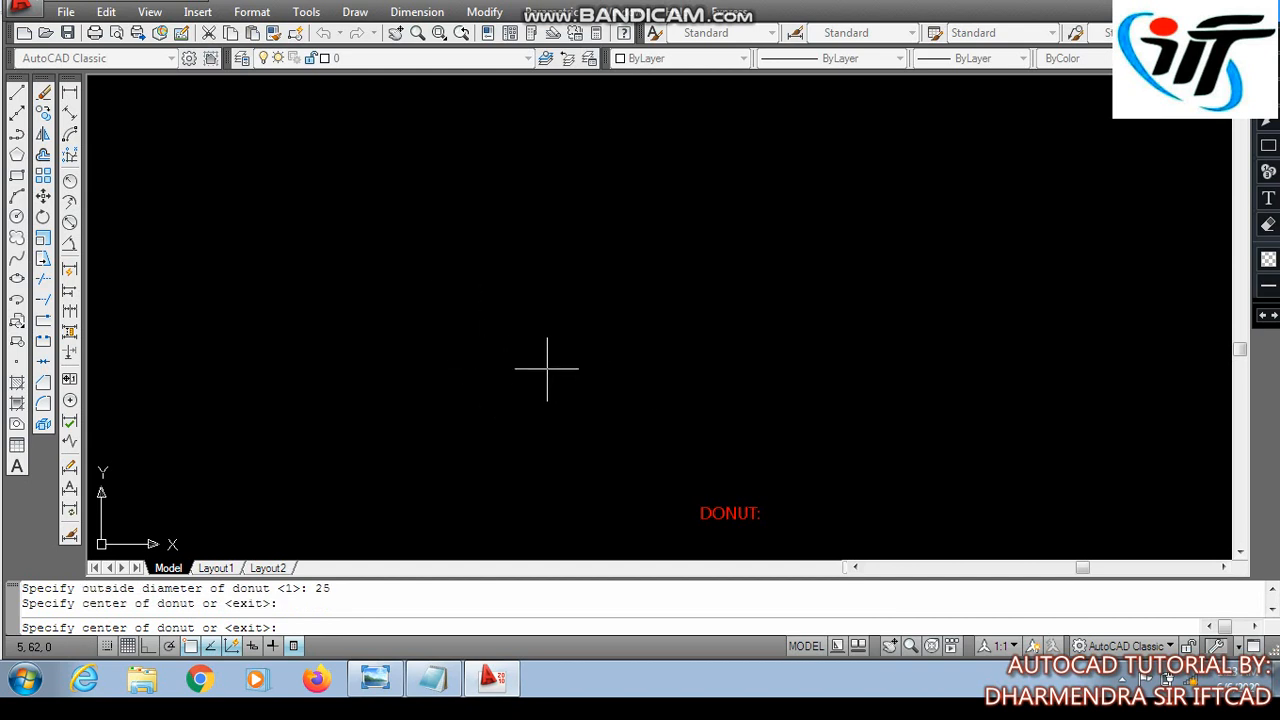
pyautogui.click(583, 288)
pyautogui.scroll(-5, 620, 364)
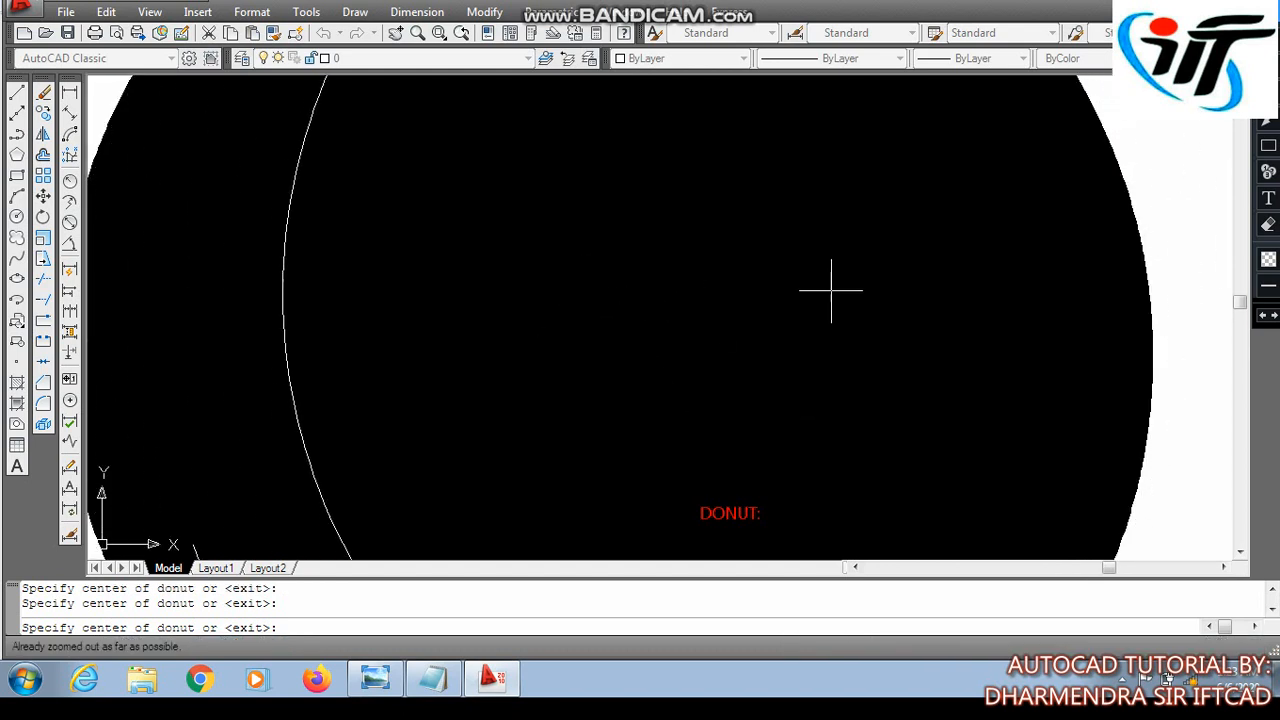
pyautogui.press('Escape')
# - Zoom to the entire drawing and examine the filled donut ring at different zoom levels
pyautogui.write('z')
pyautogui.press('Return')
pyautogui.write('a')
pyautogui.press('Return')
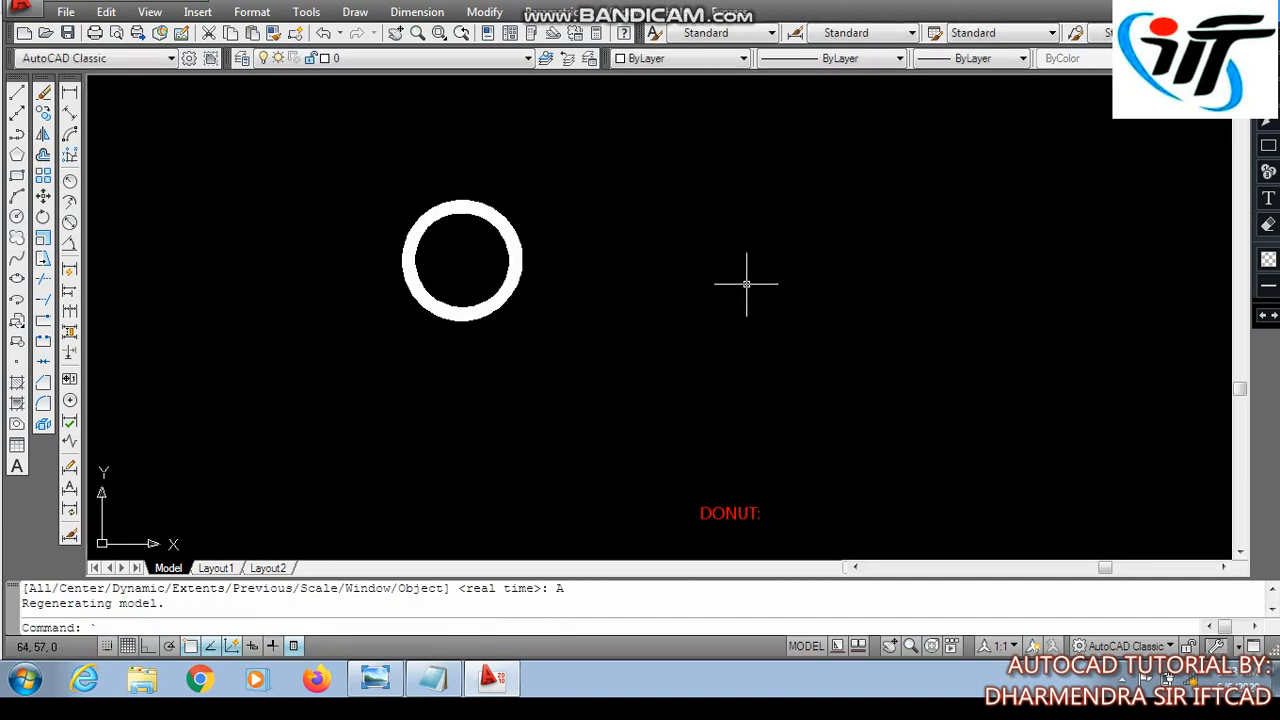
pyautogui.press('Escape')
pyautogui.press('Escape')
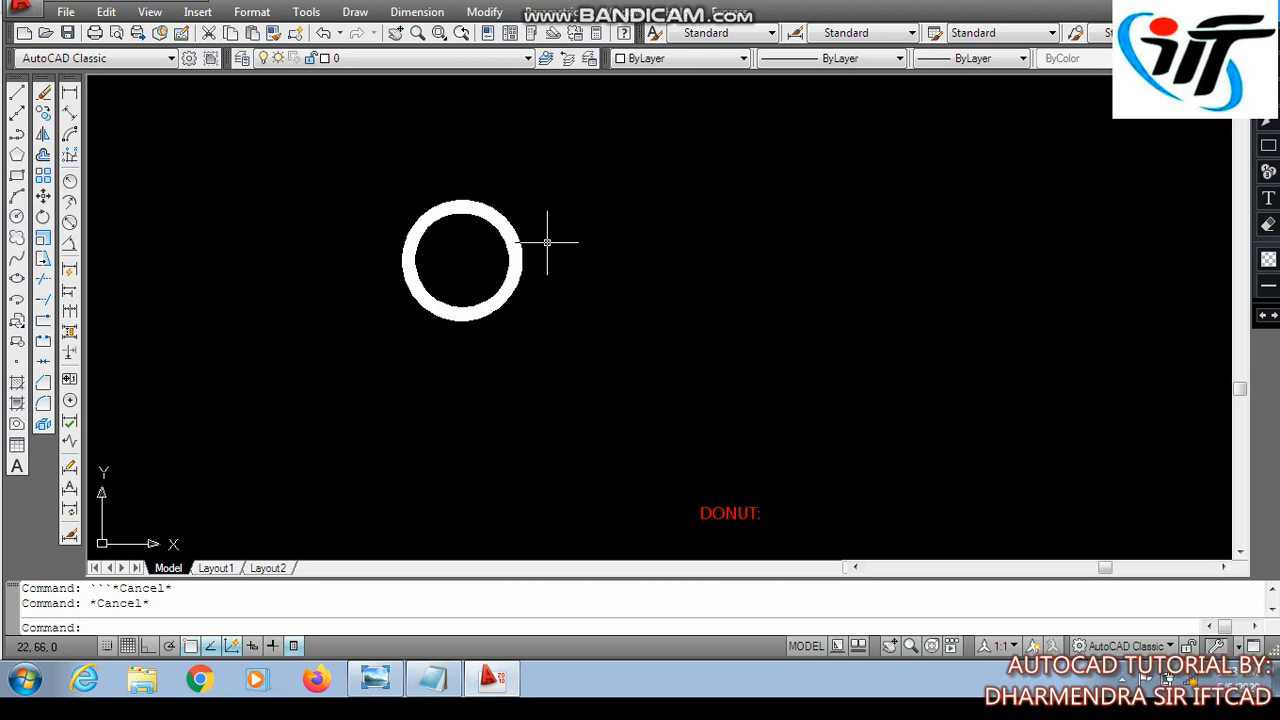
pyautogui.scroll(3, 540, 238)
pyautogui.scroll(-2, 492, 297)
pyautogui.scroll(5, 422, 260)
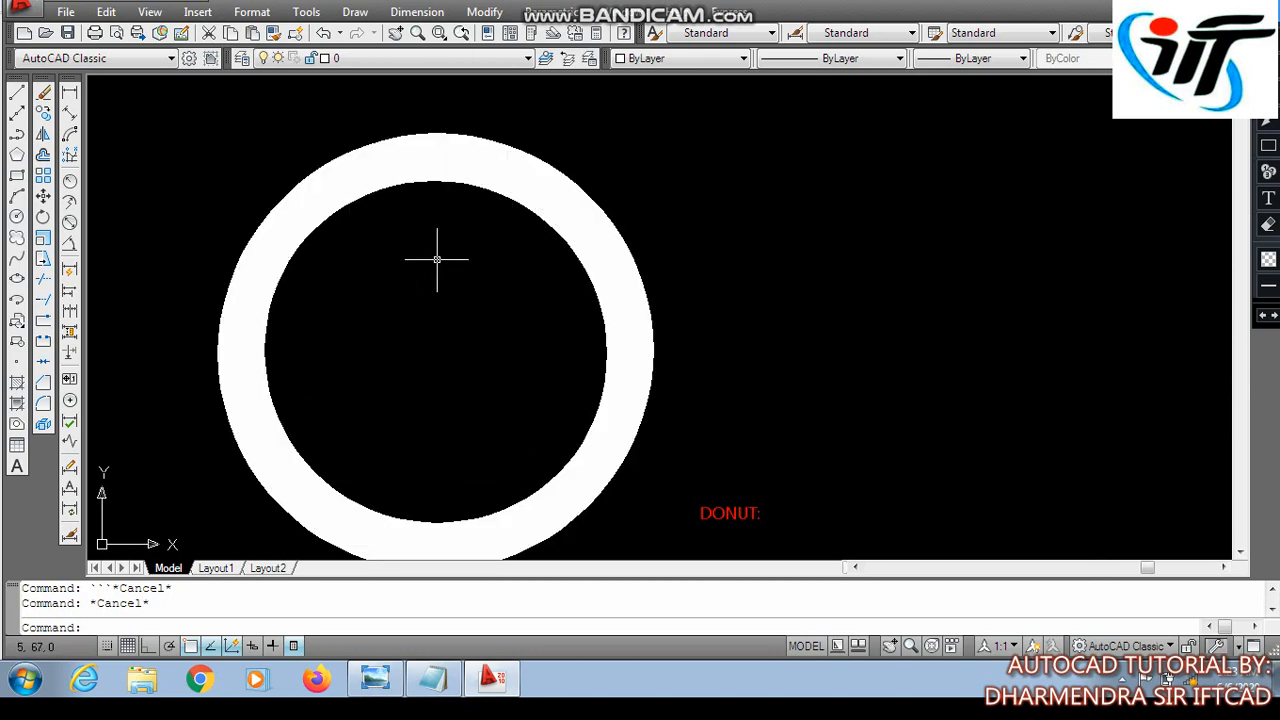
pyautogui.moveTo(443, 265)
pyautogui.mouseDown(button='middle')
pyautogui.moveTo(573, 215)
pyautogui.moveTo(561, 235)
pyautogui.mouseUp(button='middle')
pyautogui.scroll(-2, 606, 286)
pyautogui.moveTo(634, 323); pyautogui.dragTo(542, 323, button='middle')
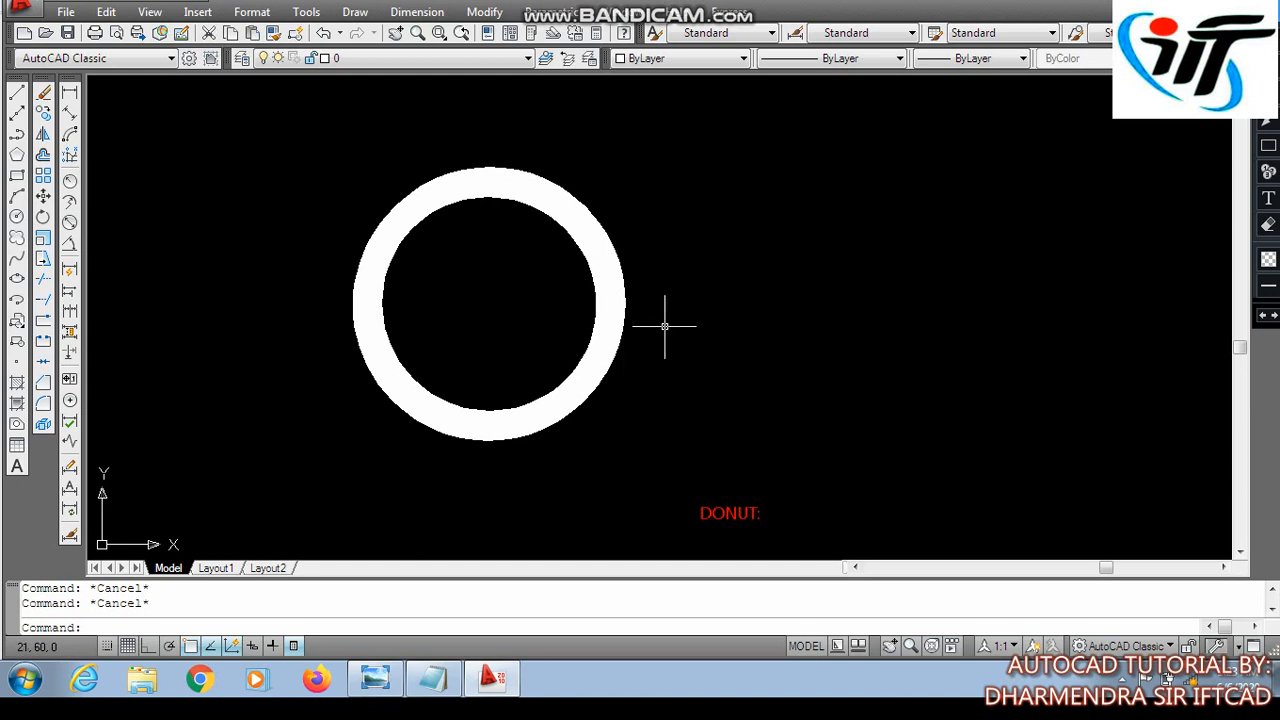
# - Check the command list in Notepad, return to AutoCAD, delete both donuts and erase the red DONUT: annotation
pyautogui.click(438, 679)
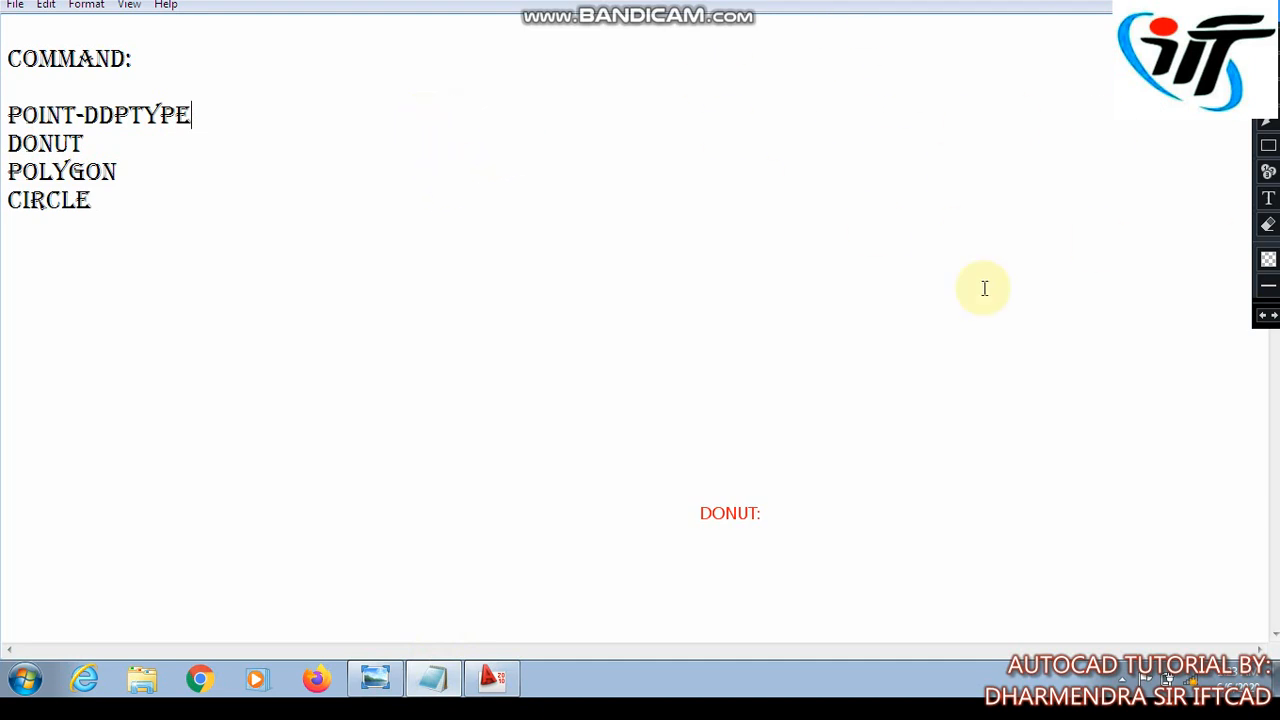
pyautogui.click(491, 679)
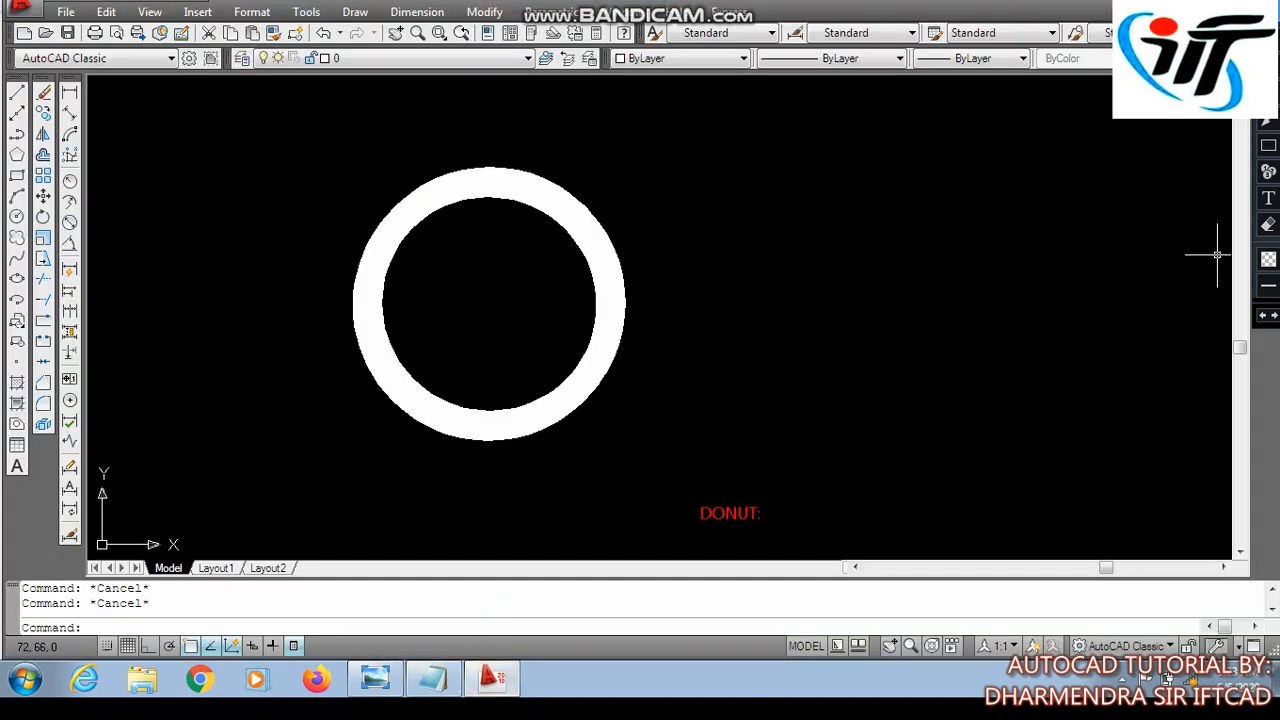
pyautogui.click(722, 468)
pyautogui.click(309, 160)
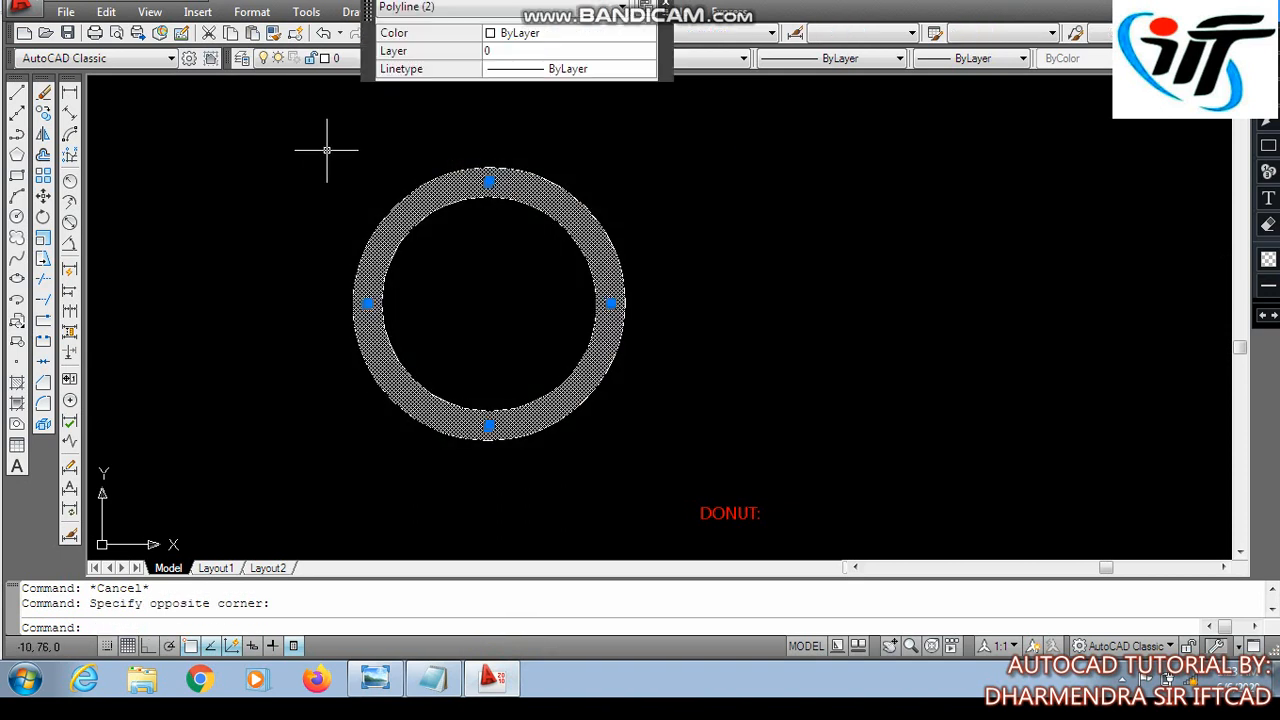
pyautogui.press('Delete')
pyautogui.press('Escape')
pyautogui.press('Escape')
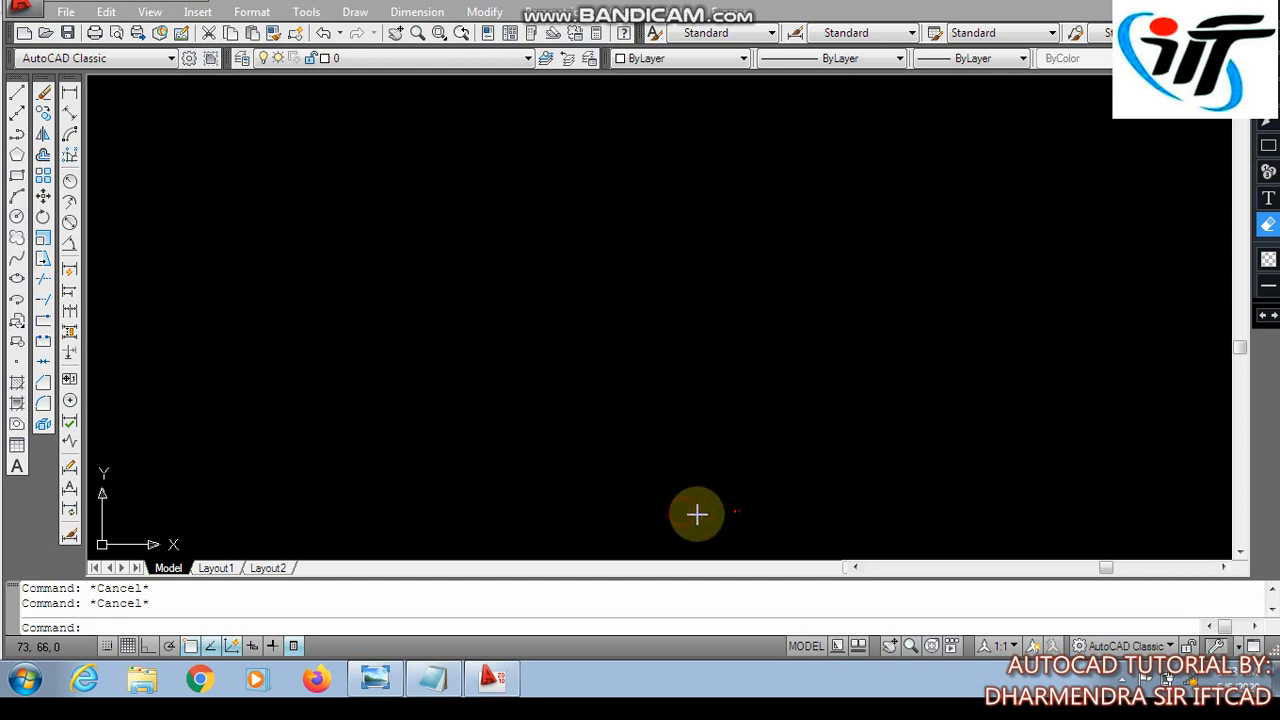
pyautogui.click(1268, 12)
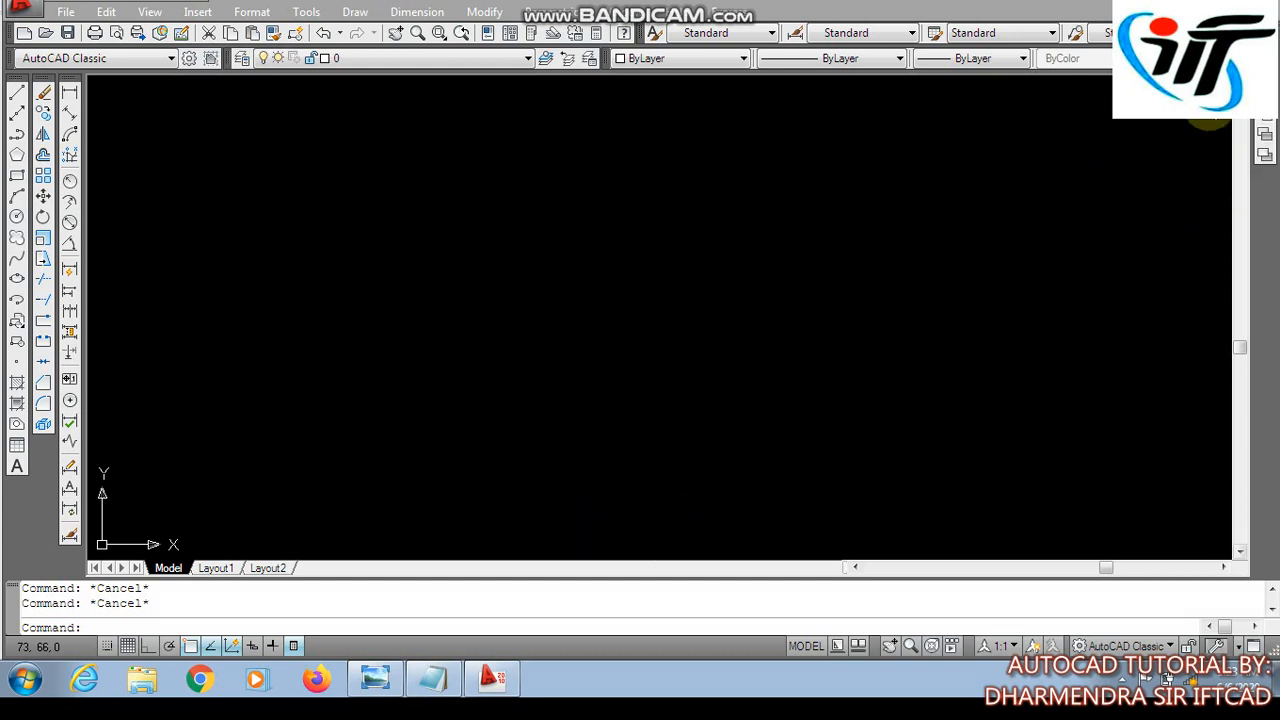
pyautogui.click(1200, 12)
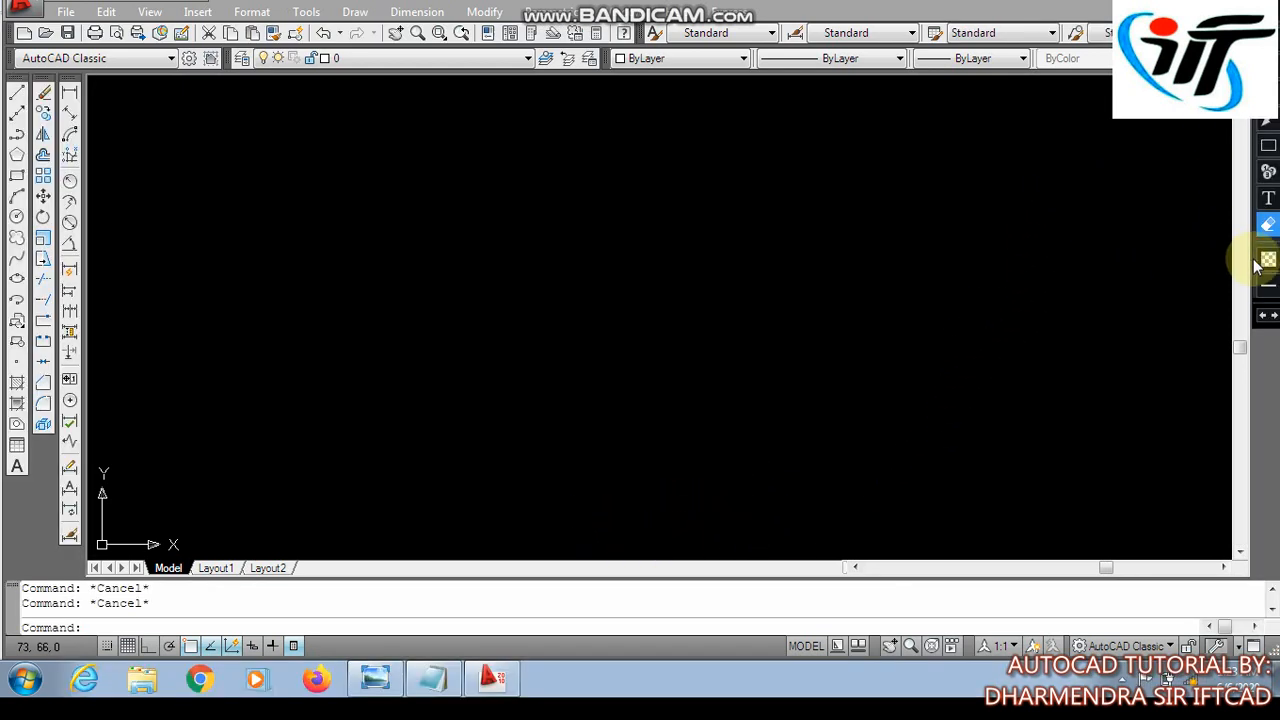
pyautogui.click(1268, 199)
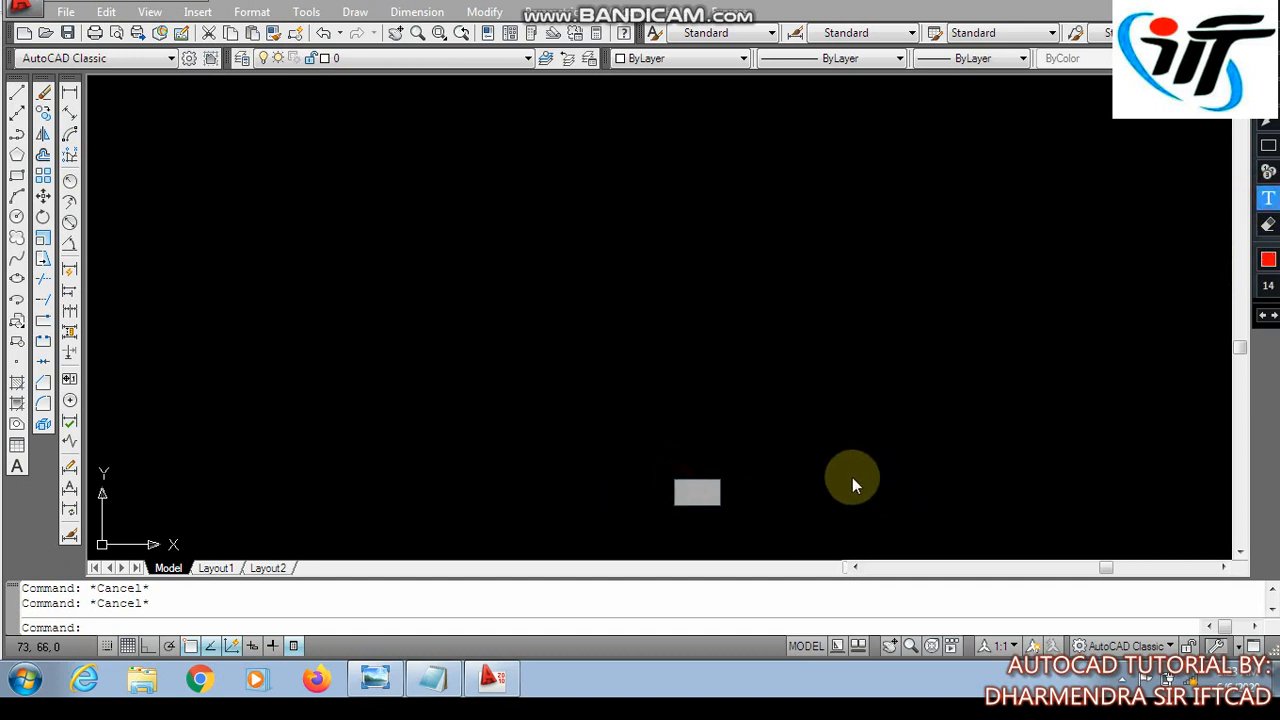
pyautogui.write('POLY')
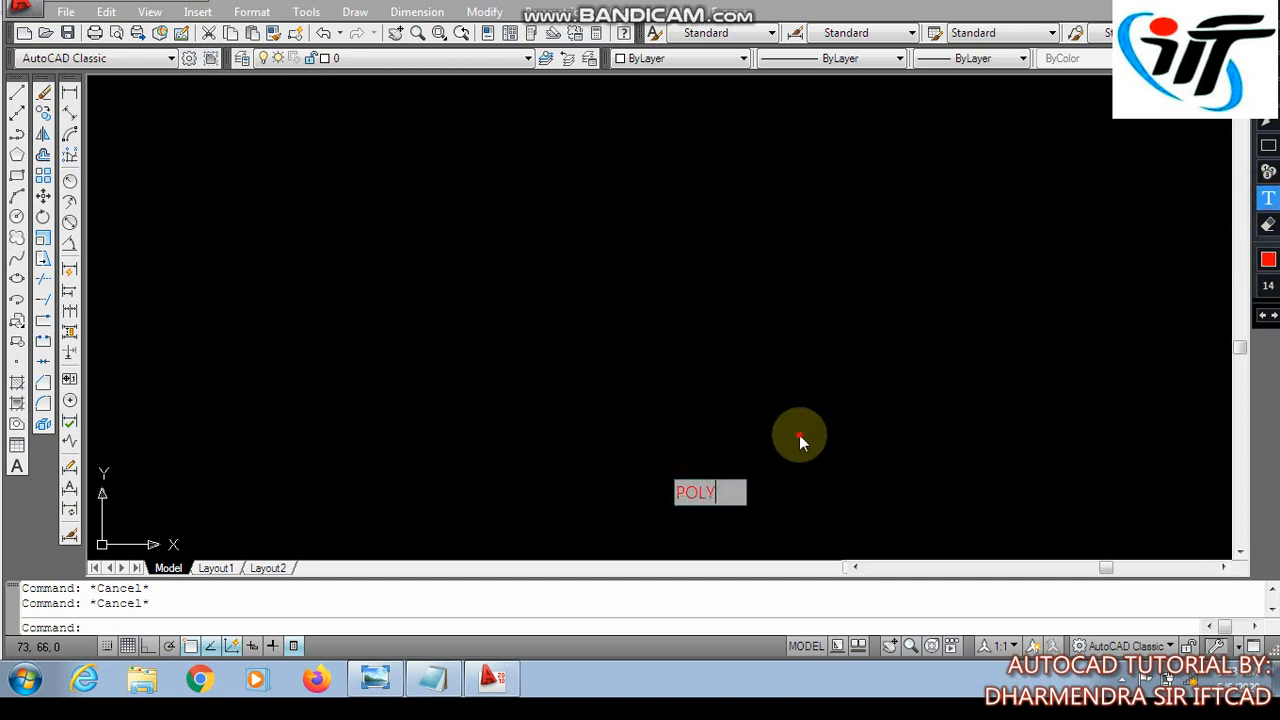
pyautogui.press('Return')
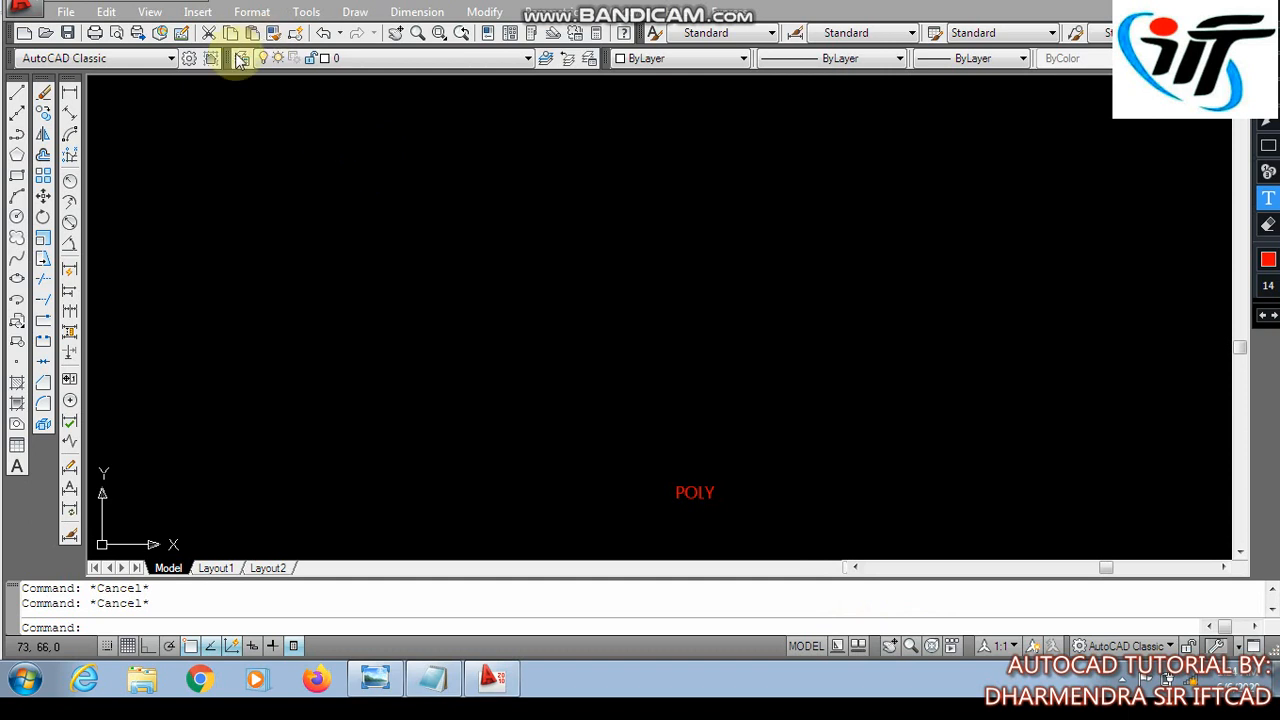
pyautogui.click(699, 496)
pyautogui.click(745, 519)
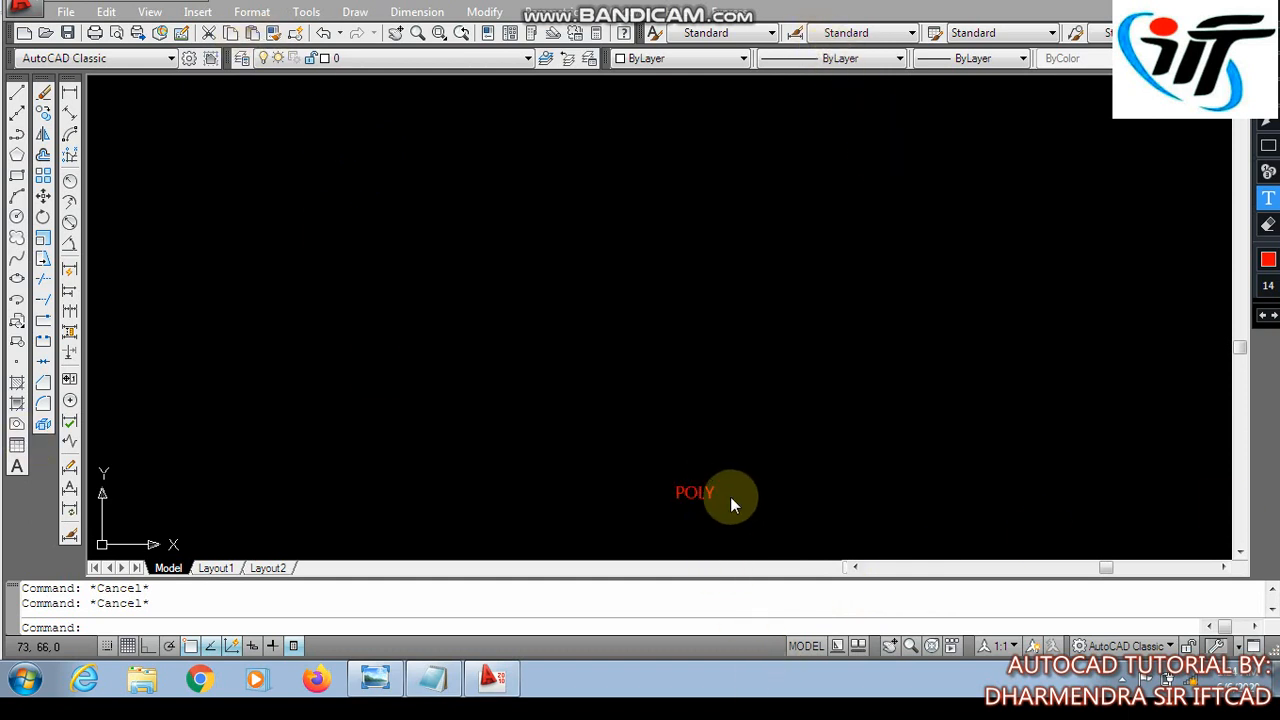
pyautogui.click(704, 486)
pyautogui.click(1272, 228)
pyautogui.moveTo(718, 480)
pyautogui.mouseDown()
pyautogui.moveTo(706, 462)
pyautogui.moveTo(688, 500)
pyautogui.moveTo(683, 486)
pyautogui.moveTo(692, 505)
pyautogui.moveTo(663, 491)
pyautogui.moveTo(706, 491)
pyautogui.moveTo(691, 494)
pyautogui.moveTo(696, 505)
pyautogui.mouseUp()
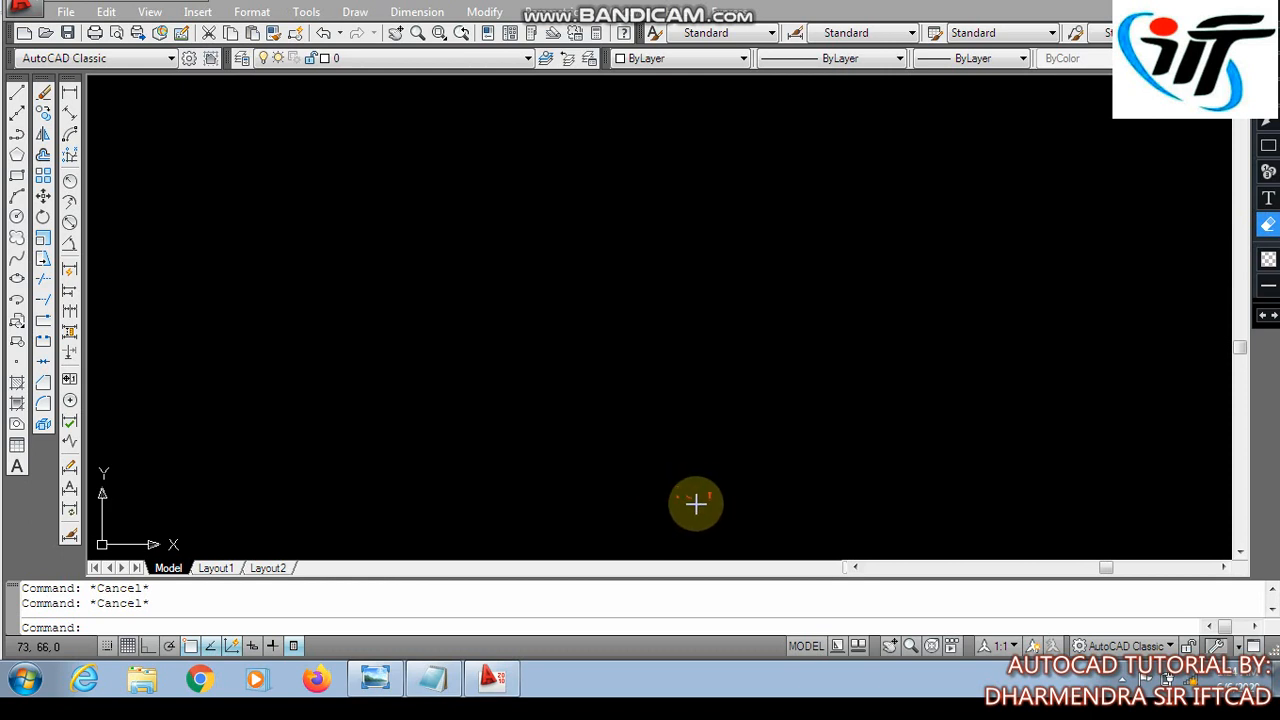
pyautogui.press('Escape')
# - Add the red on-screen annotation POLYGON COMMAND in the lower part of the drawing area
pyautogui.click(1265, 228)
pyautogui.click(1268, 198)
pyautogui.click(706, 462)
pyautogui.write('PO')
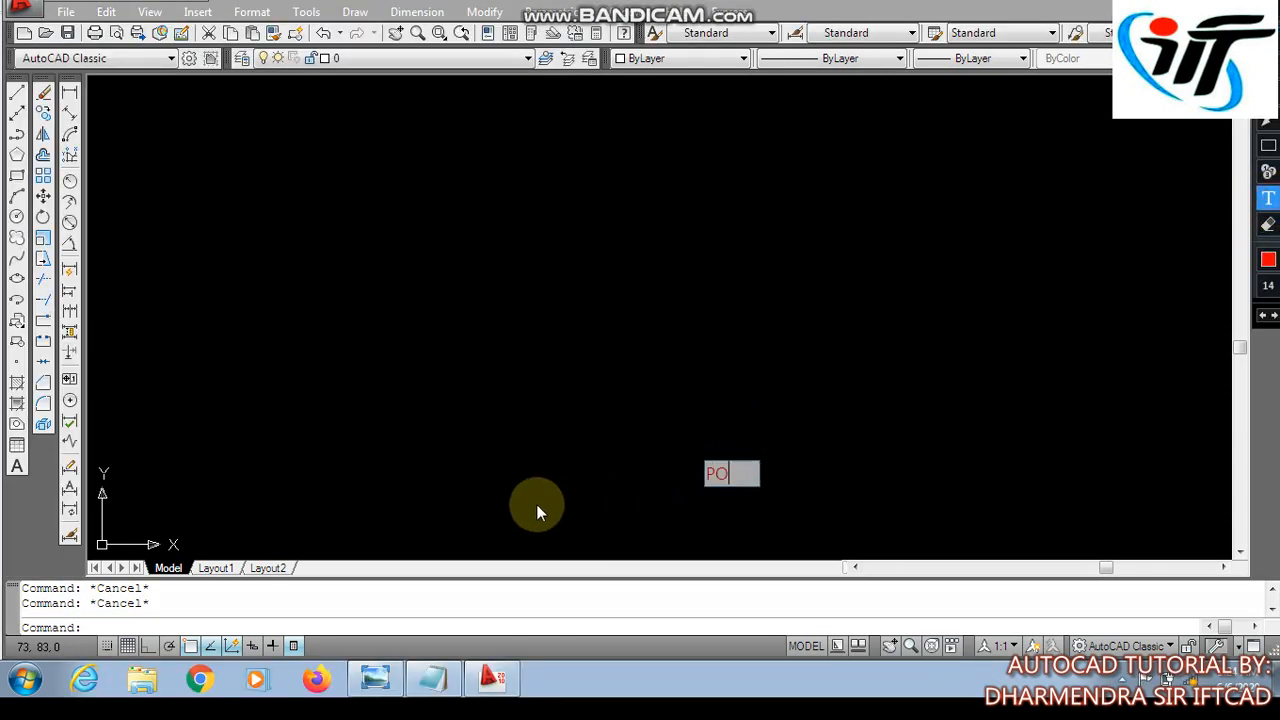
pyautogui.write('LY')
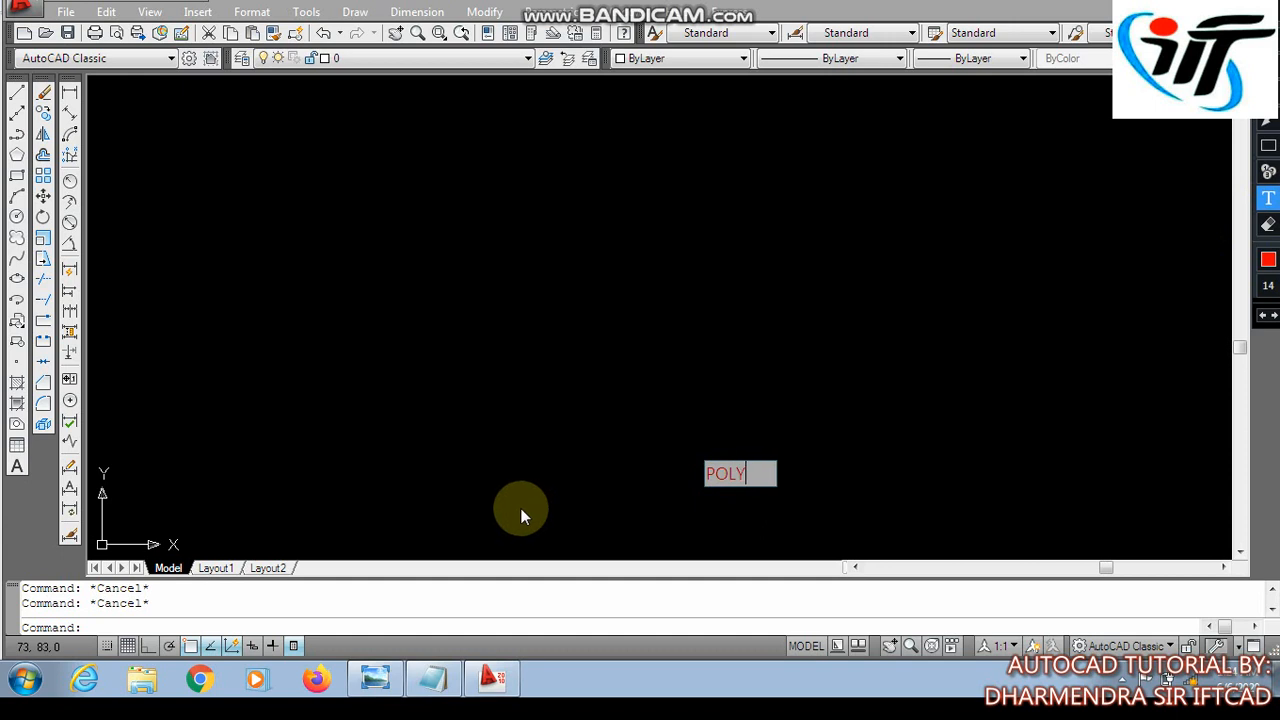
pyautogui.write('GON COMMAND')
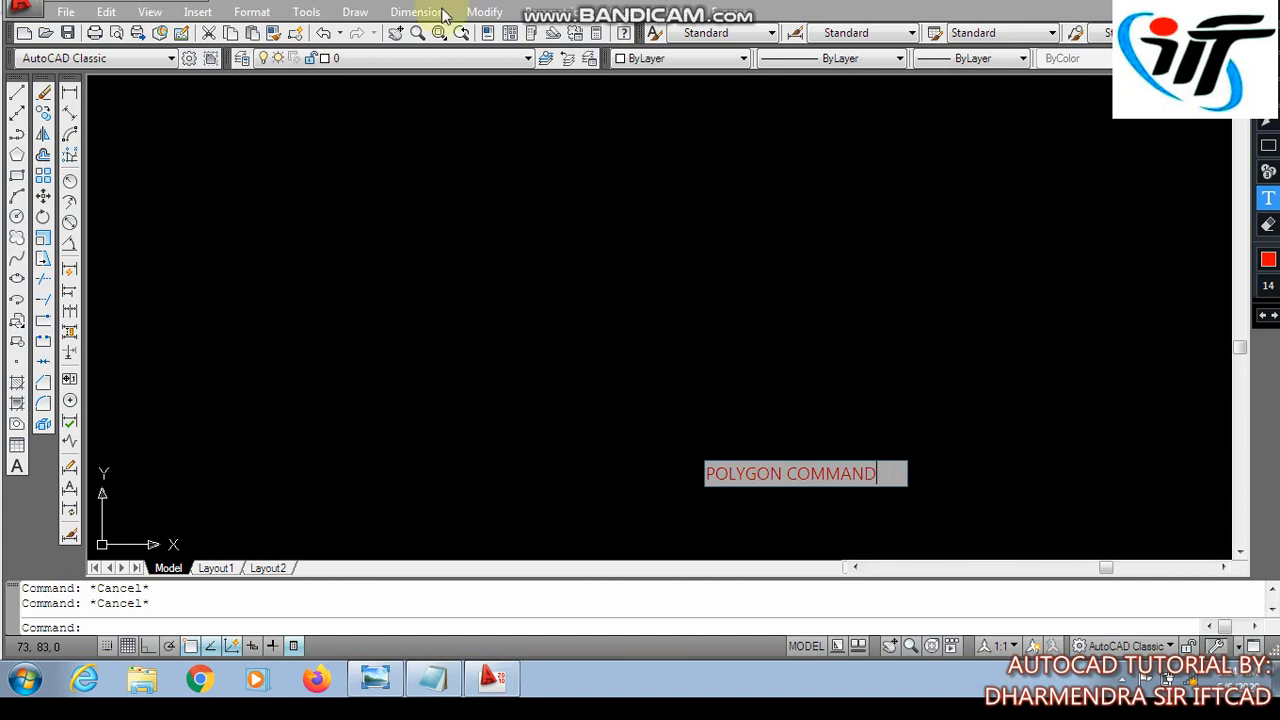
pyautogui.click(117, 627)
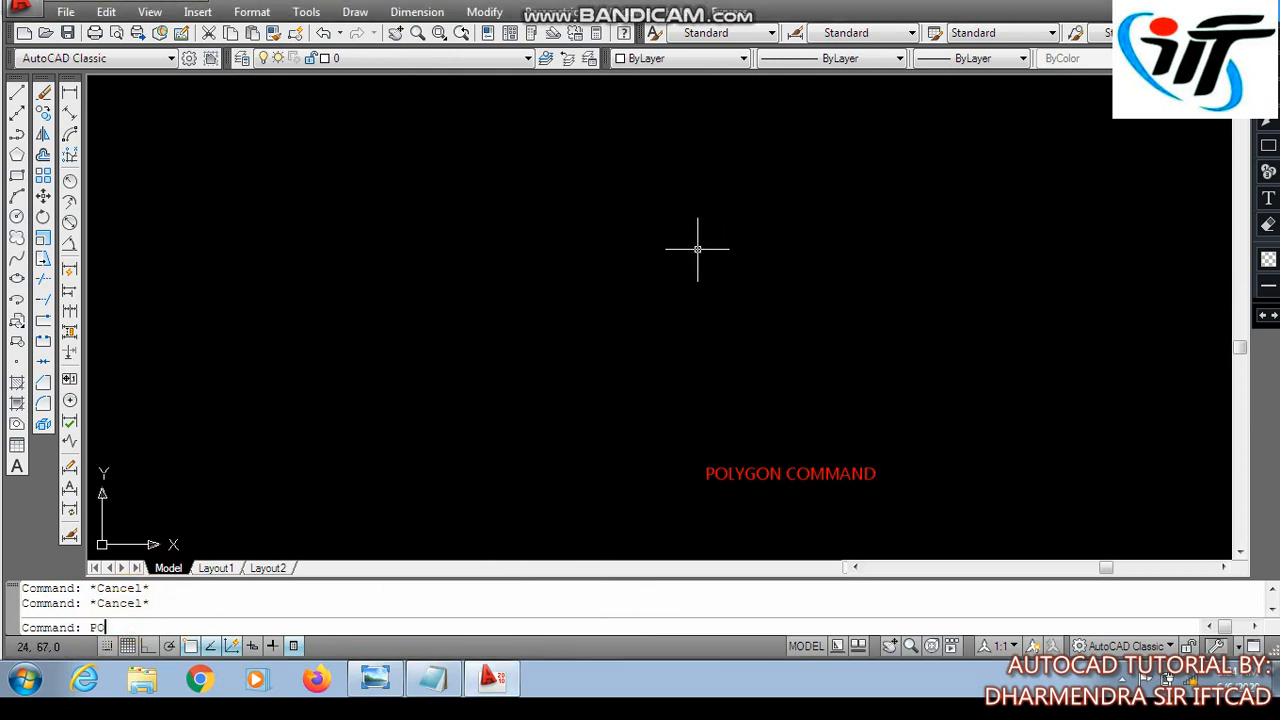
# - Draw a five-sided polygon inscribed in a circle of radius 10 in the empty drawing area
pyautogui.write('POL')
pyautogui.press('Return')
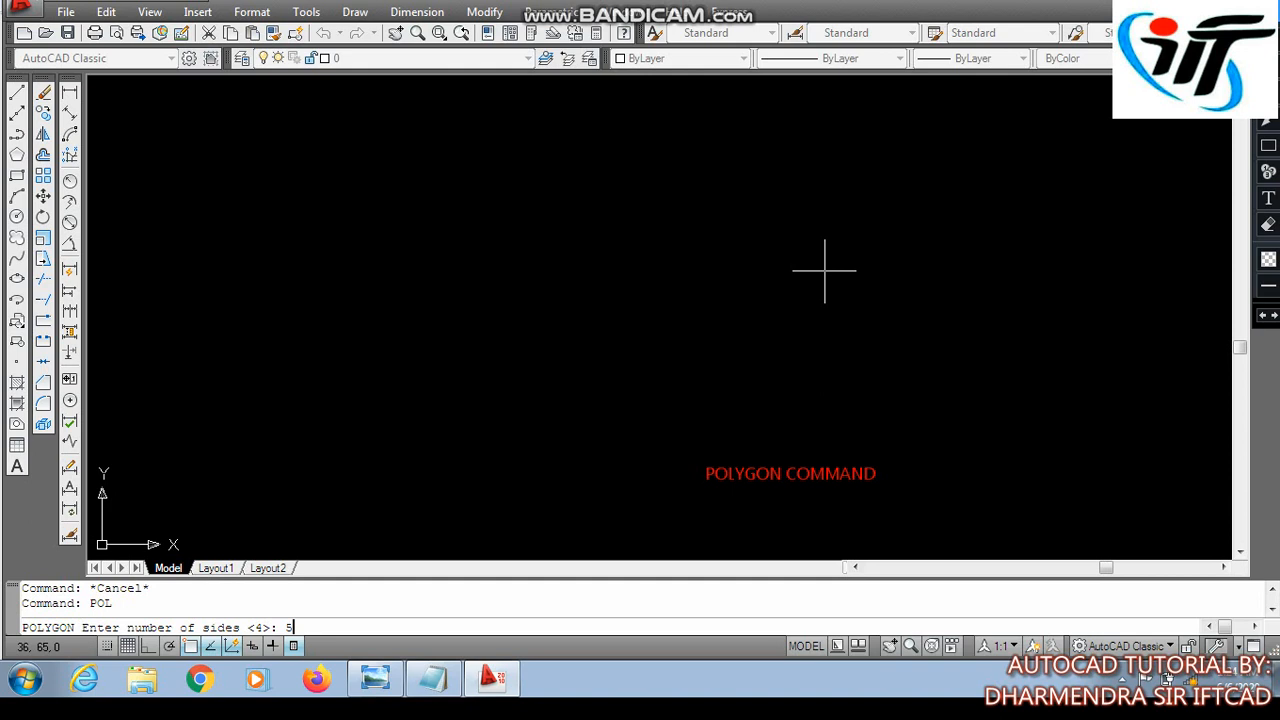
pyautogui.press('Return')
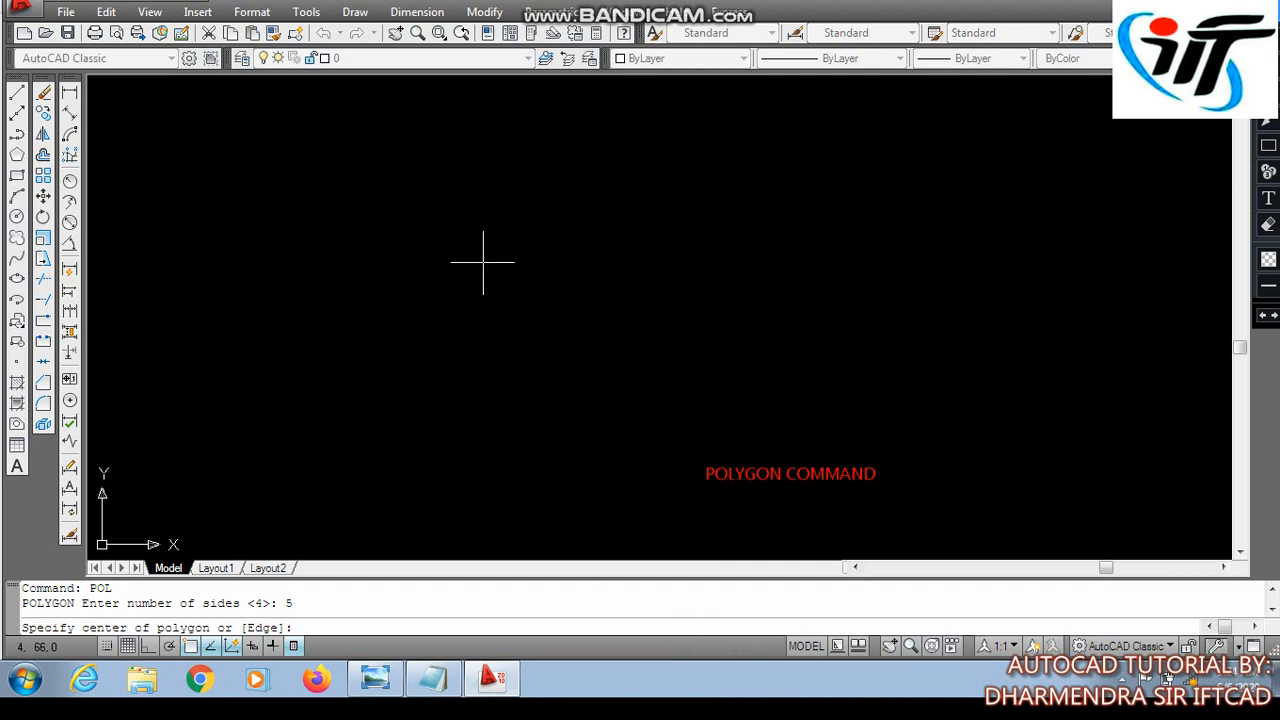
pyautogui.click(483, 265)
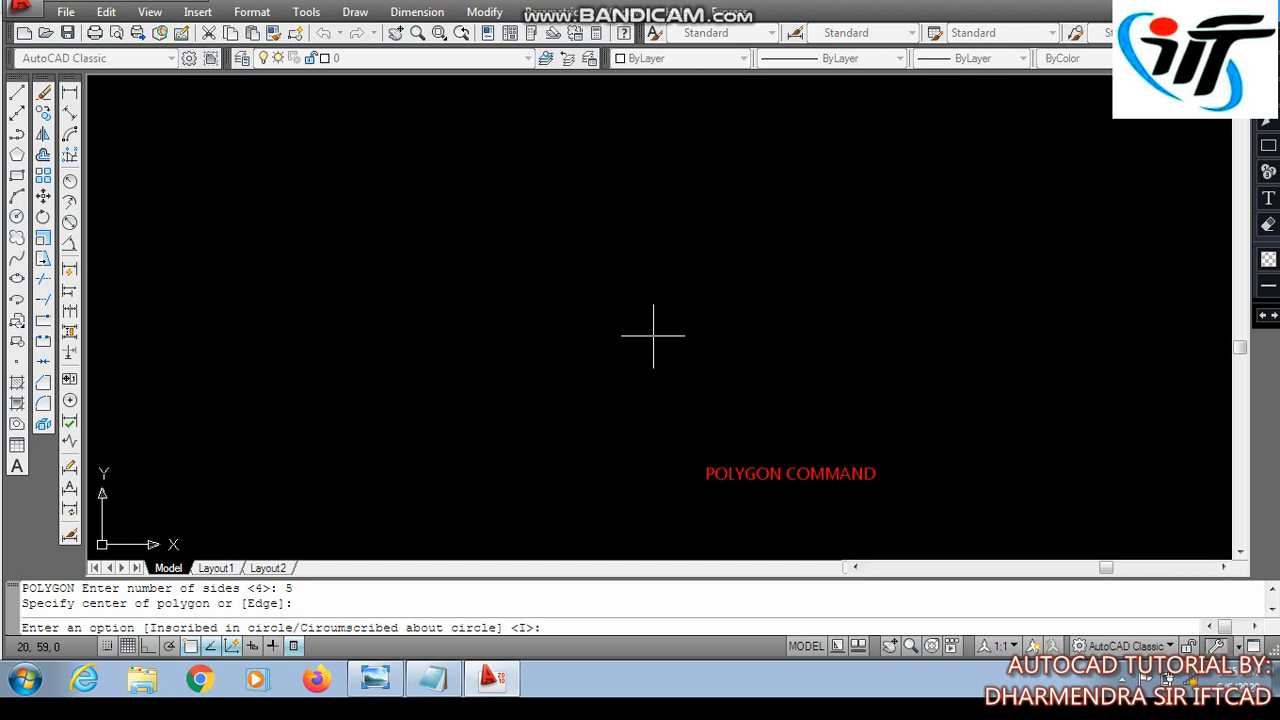
pyautogui.press('Return')
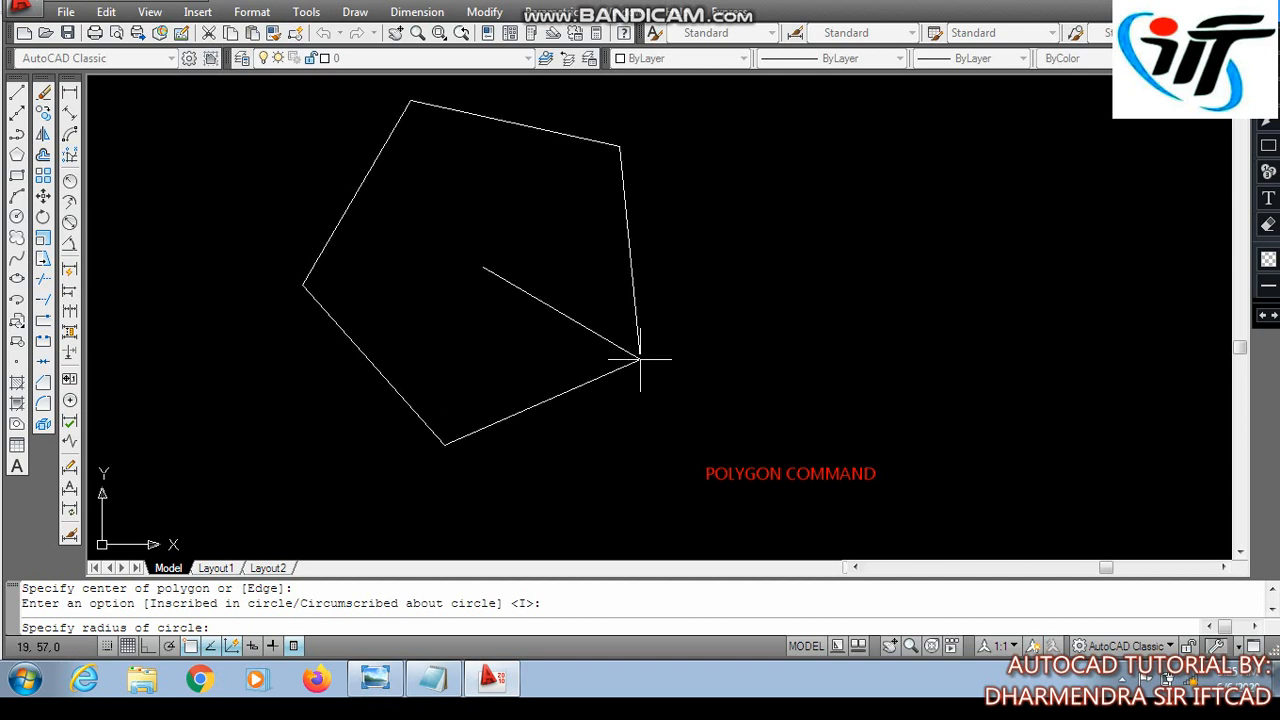
pyautogui.write('10')
pyautogui.press('Return')
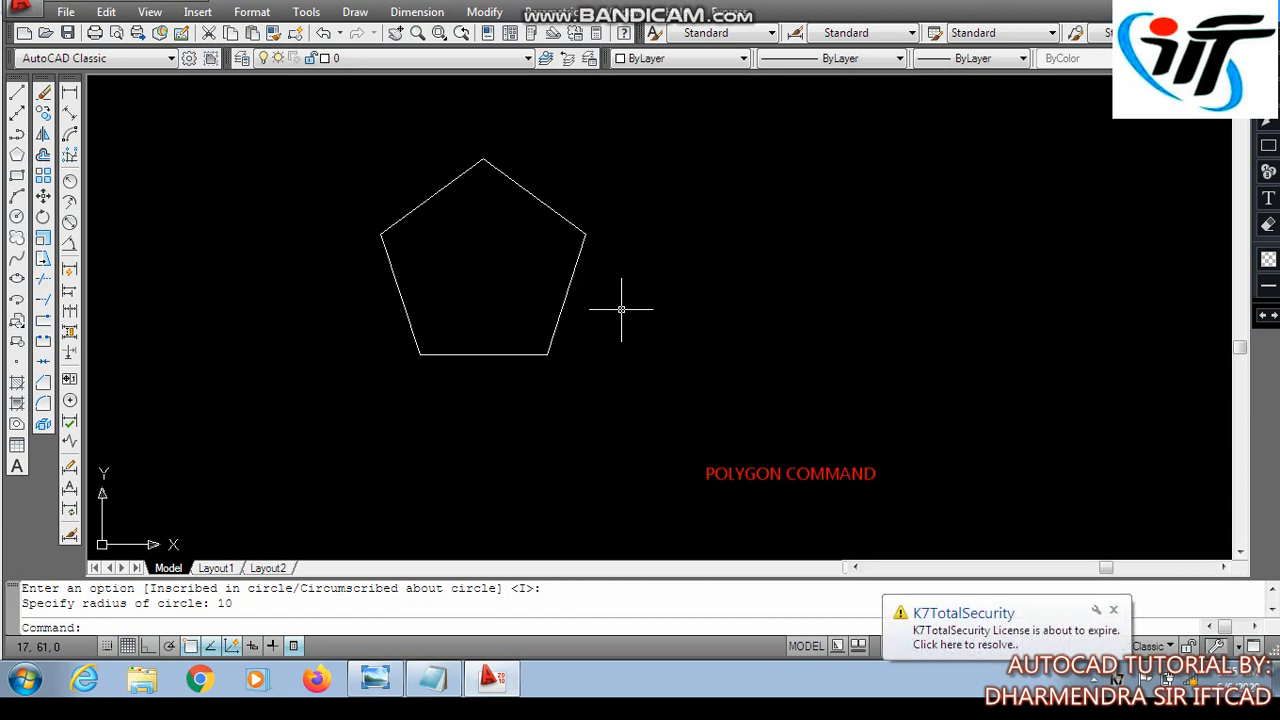
pyautogui.scroll(1, 473, 261)
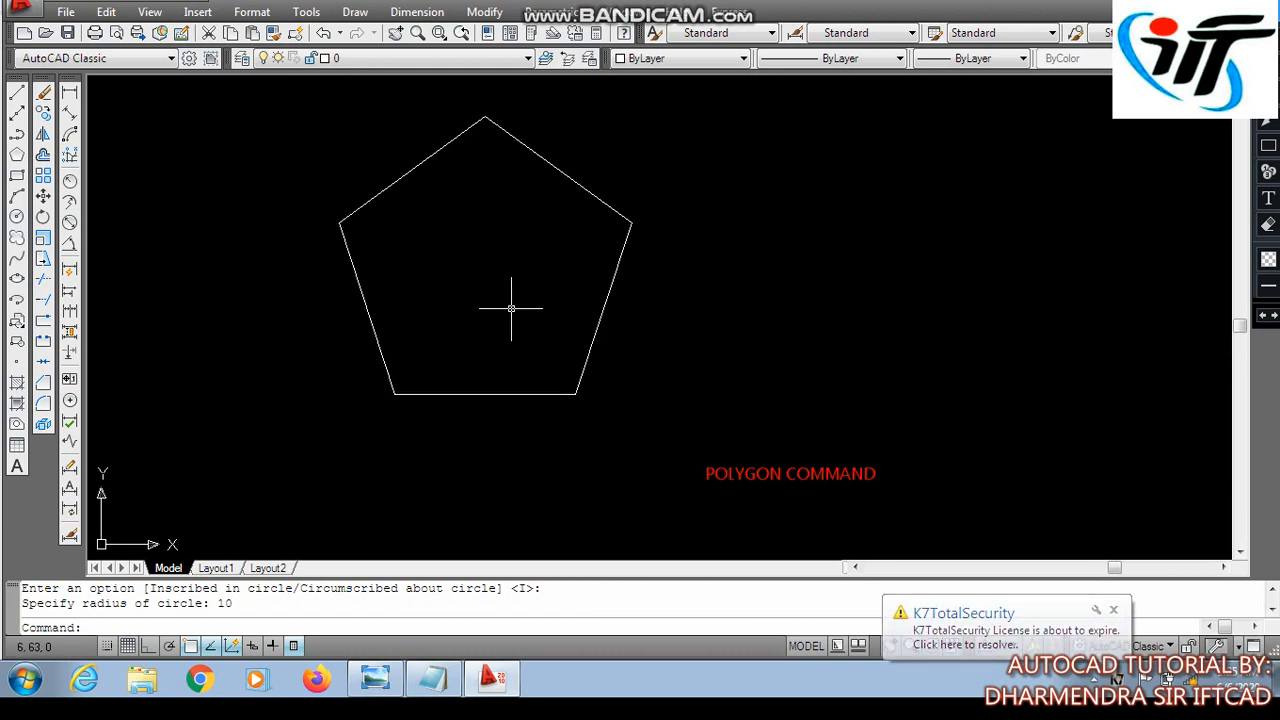
pyautogui.moveTo(517, 291)
pyautogui.mouseDown(button='middle')
pyautogui.moveTo(511, 340)
pyautogui.moveTo(540, 349)
pyautogui.mouseUp(button='middle')
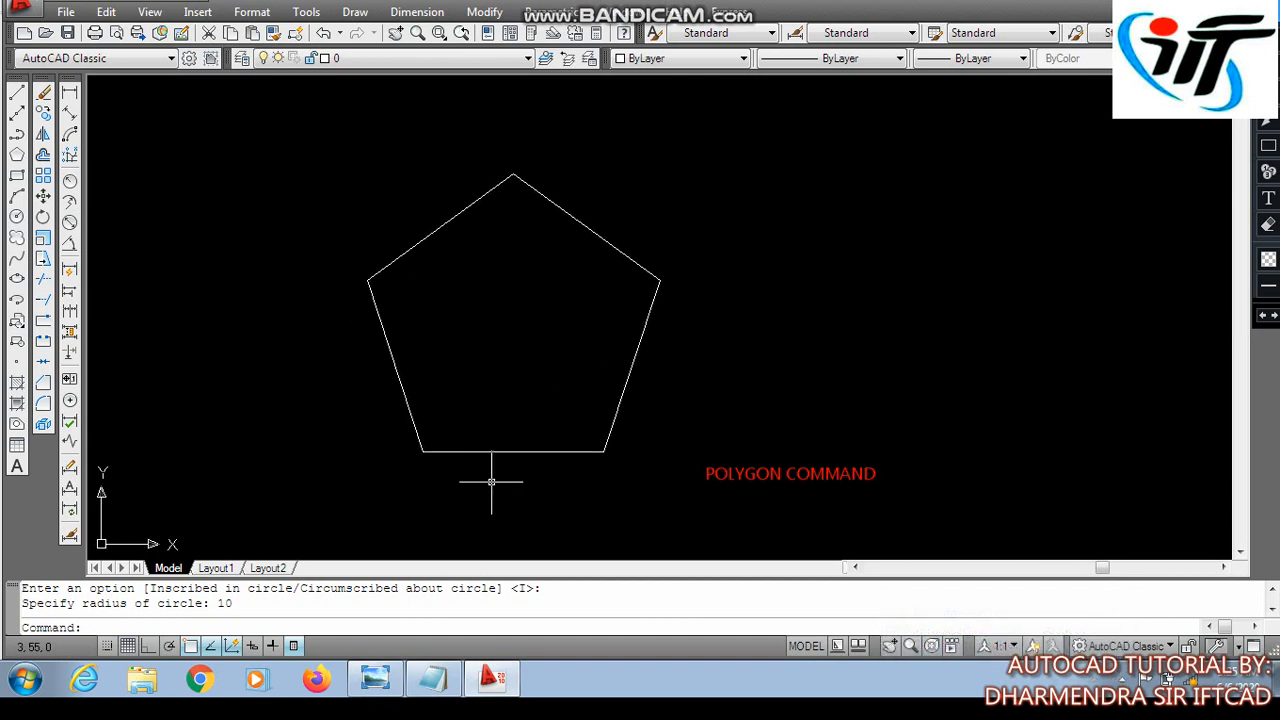
pyautogui.moveTo(514, 400)
pyautogui.mouseDown(button='middle')
pyautogui.moveTo(486, 271)
pyautogui.moveTo(483, 388)
pyautogui.mouseUp(button='middle')
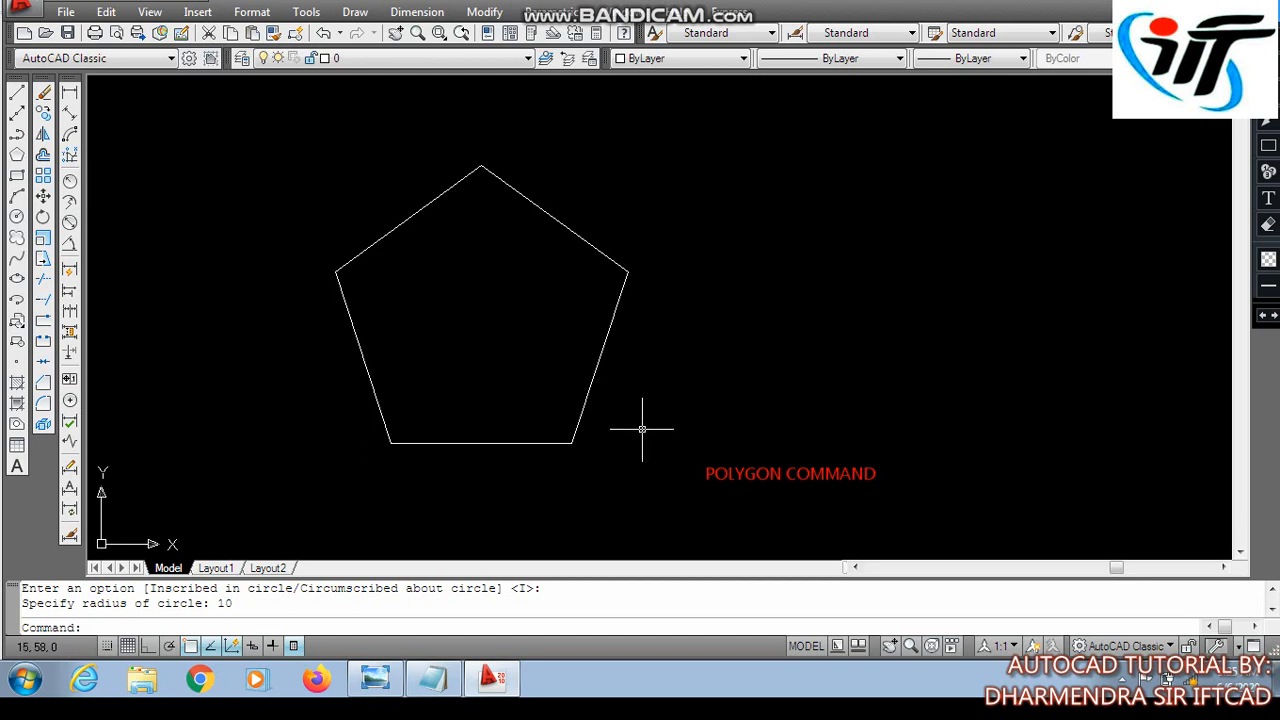
pyautogui.click(564, 484)
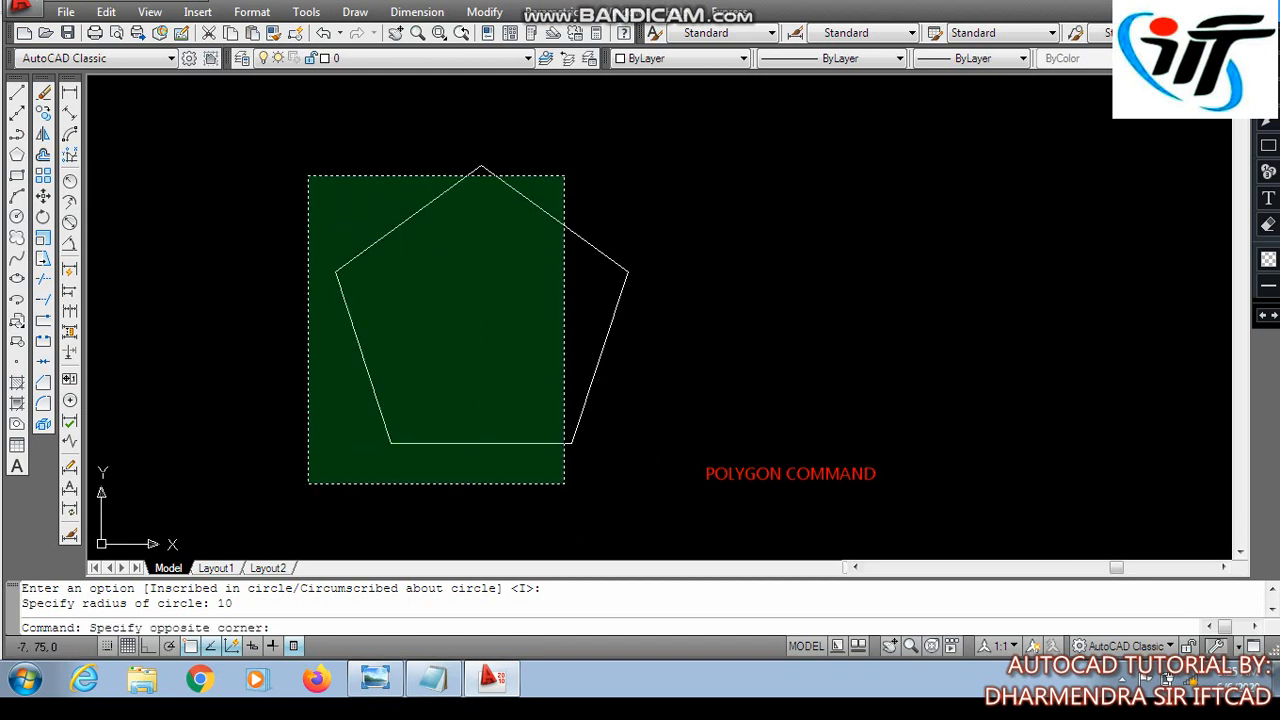
pyautogui.press('Escape')
pyautogui.press('Escape')
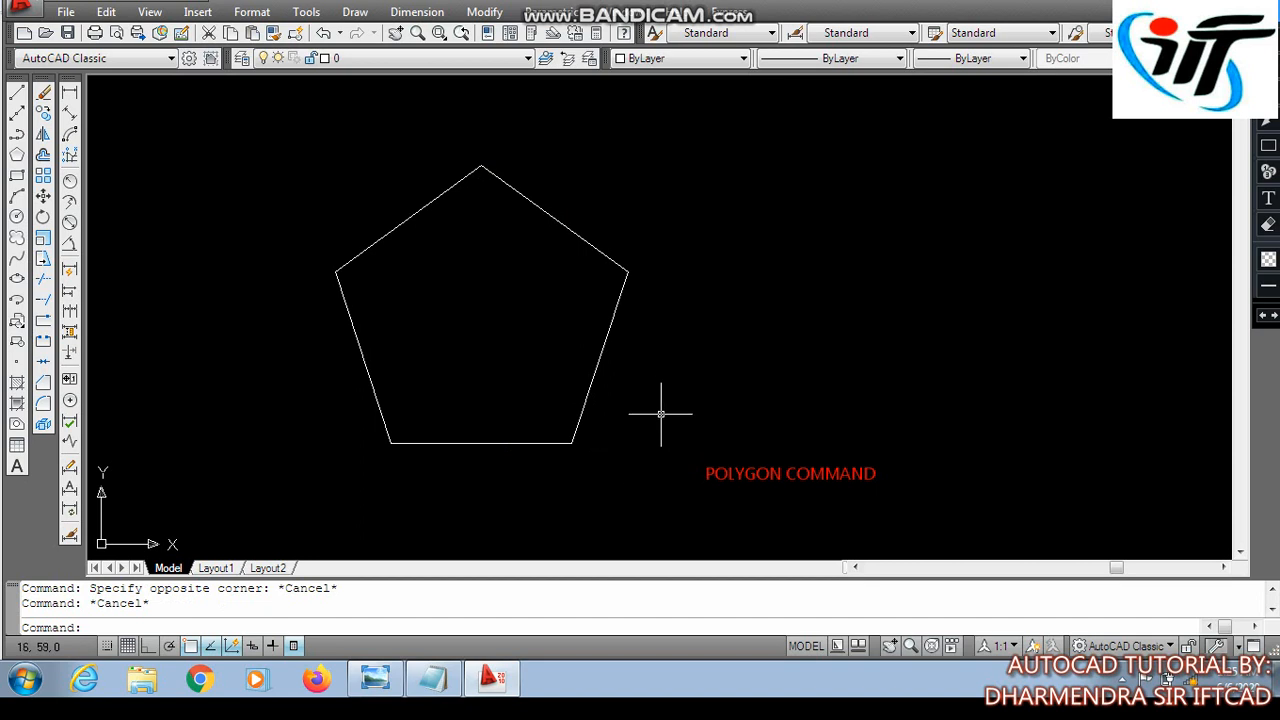
pyautogui.press('Escape')
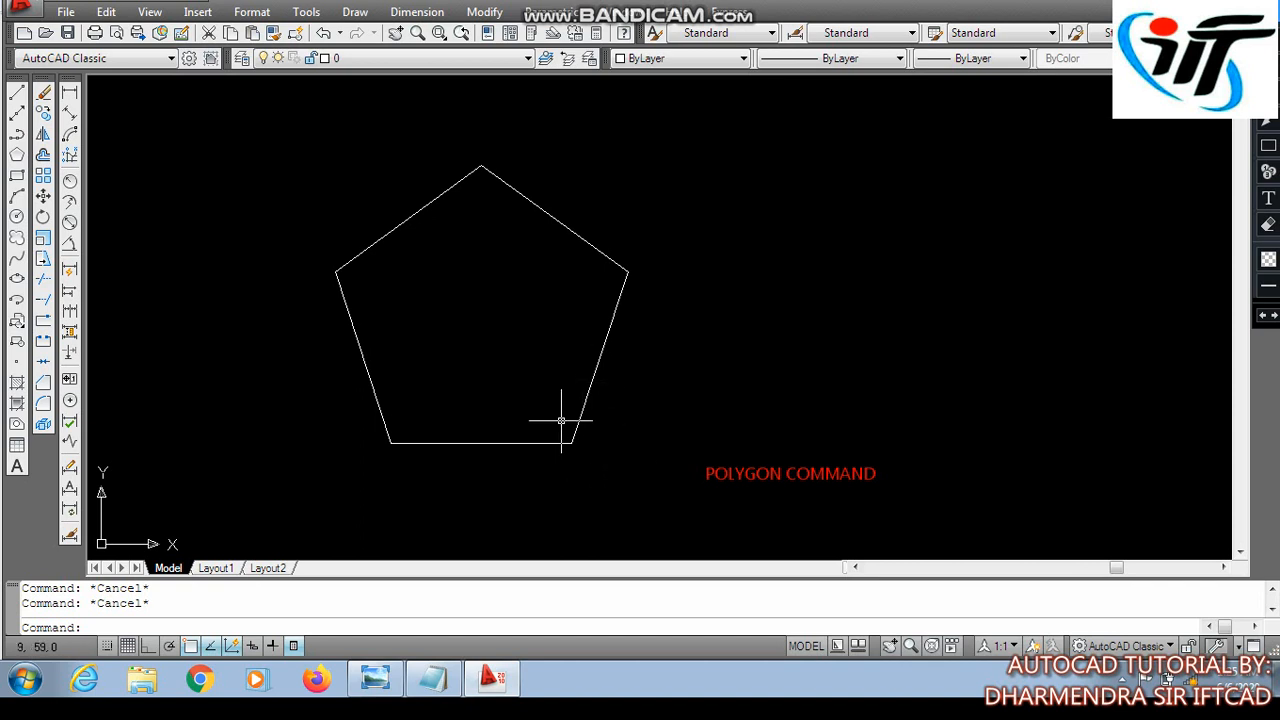
# - Draw an eight-sided polygon by its edge, using the pentagon's lower-right and right vertices as the edge endpoints
pyautogui.press('Return')
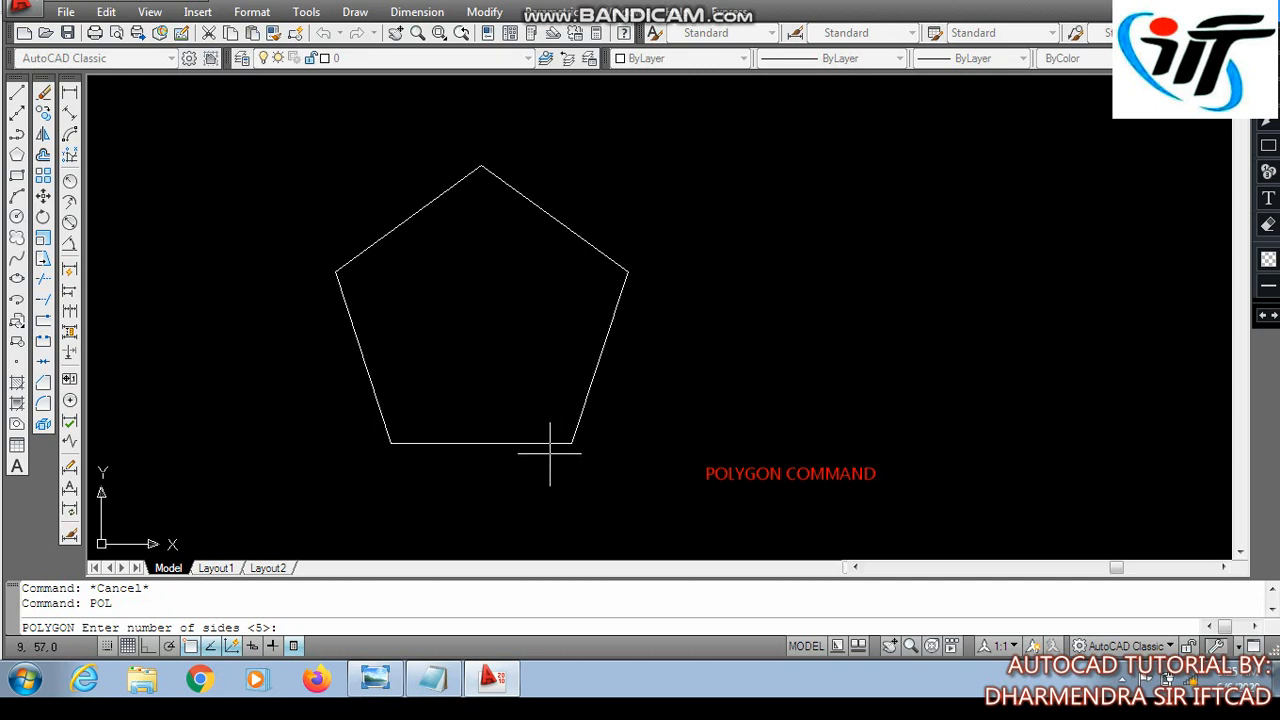
pyautogui.write('8')
pyautogui.press('Return')
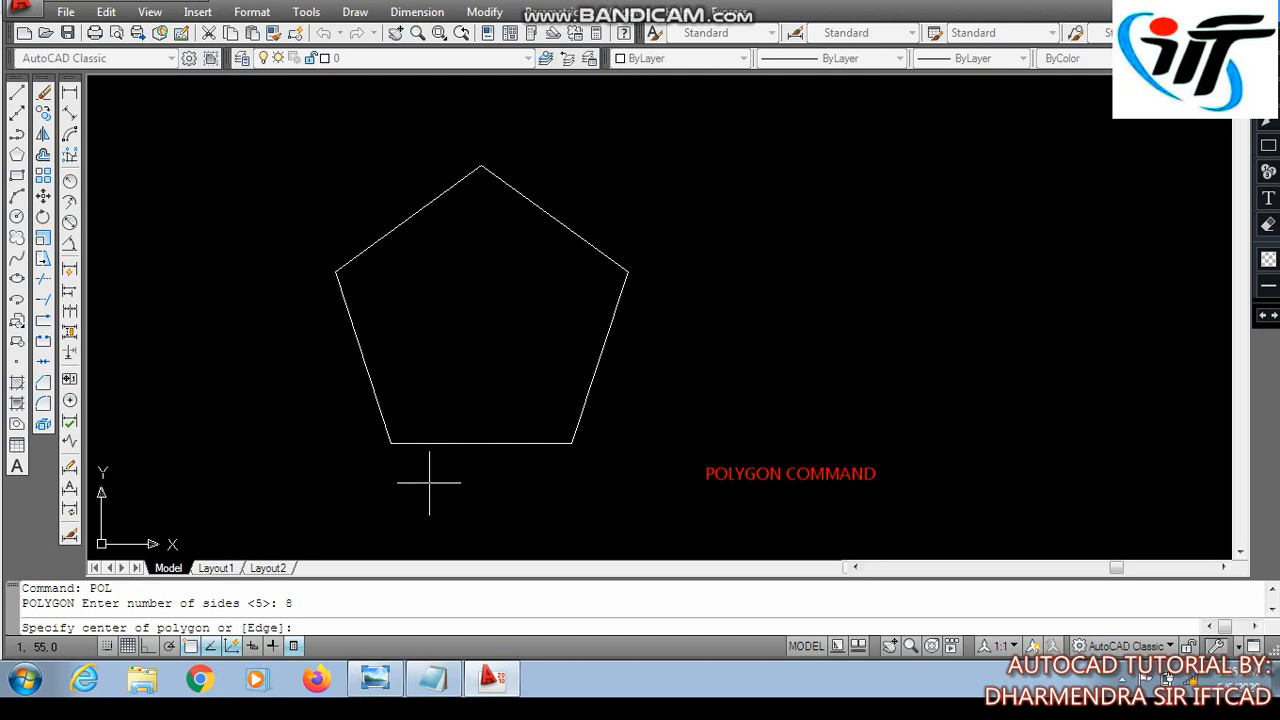
pyautogui.write('E')
pyautogui.press('Return')
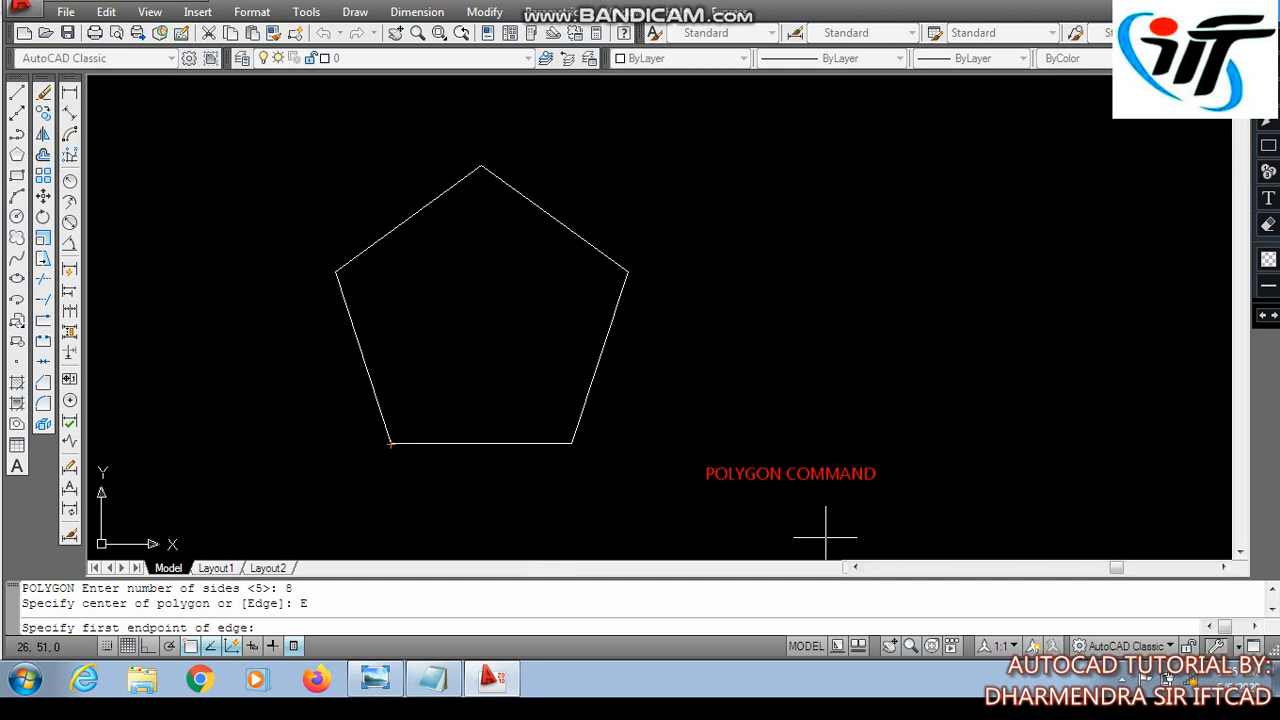
pyautogui.click(571, 444)
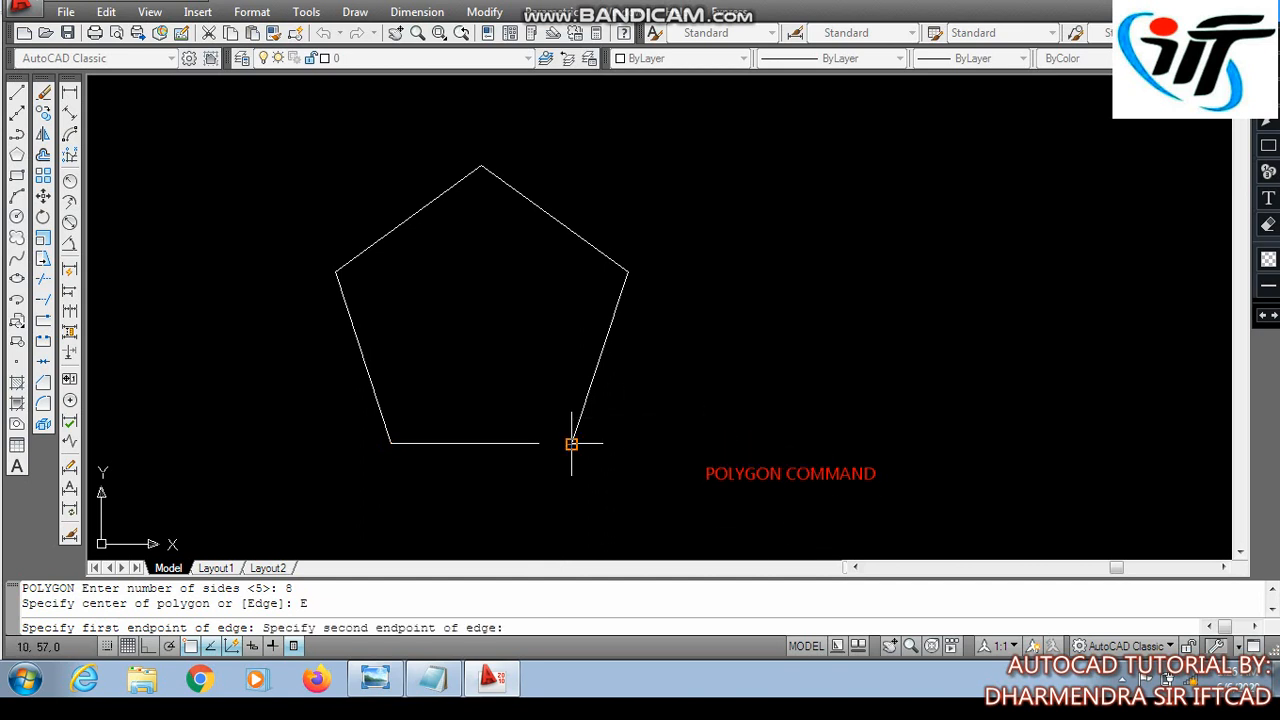
pyautogui.click(628, 271)
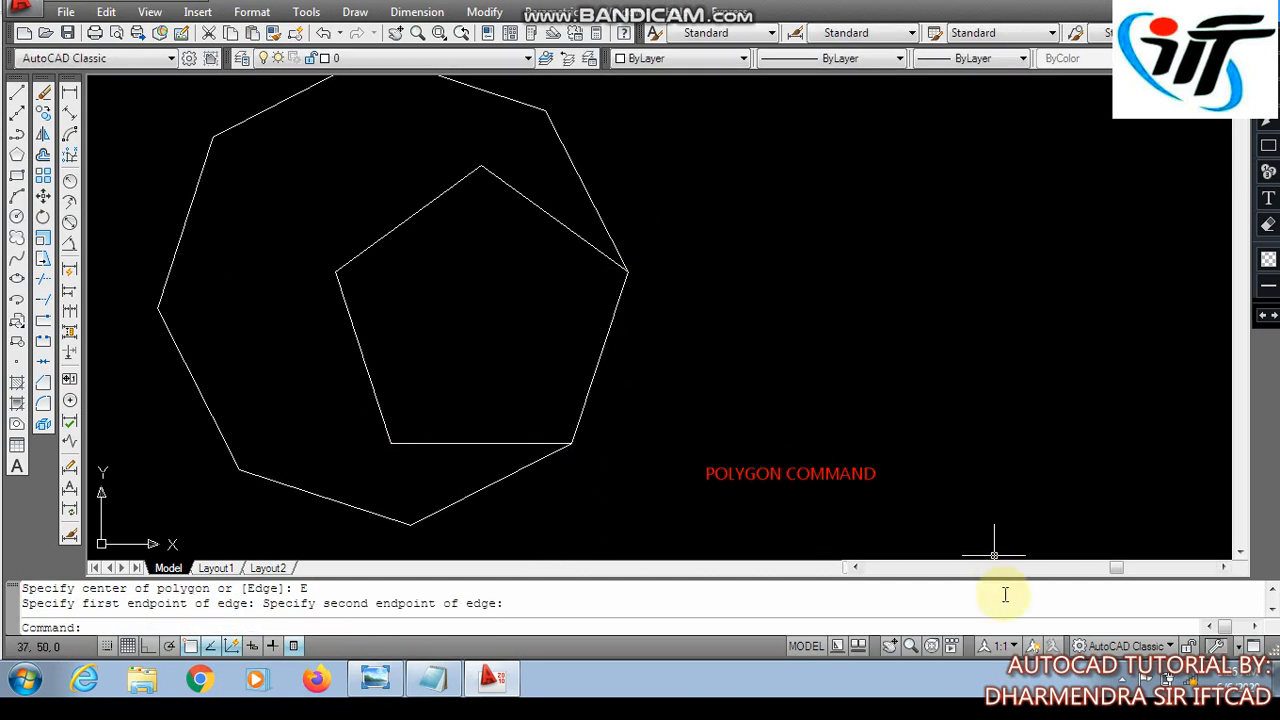
pyautogui.scroll(-3, 740, 360)
pyautogui.moveTo(757, 351)
pyautogui.mouseDown(button='middle')
pyautogui.moveTo(594, 389)
pyautogui.moveTo(615, 412)
pyautogui.mouseUp(button='middle')
pyautogui.moveTo(889, 403)
pyautogui.mouseDown(button='middle')
pyautogui.moveTo(609, 349)
pyautogui.moveTo(694, 409)
pyautogui.moveTo(676, 423)
pyautogui.mouseUp(button='middle')
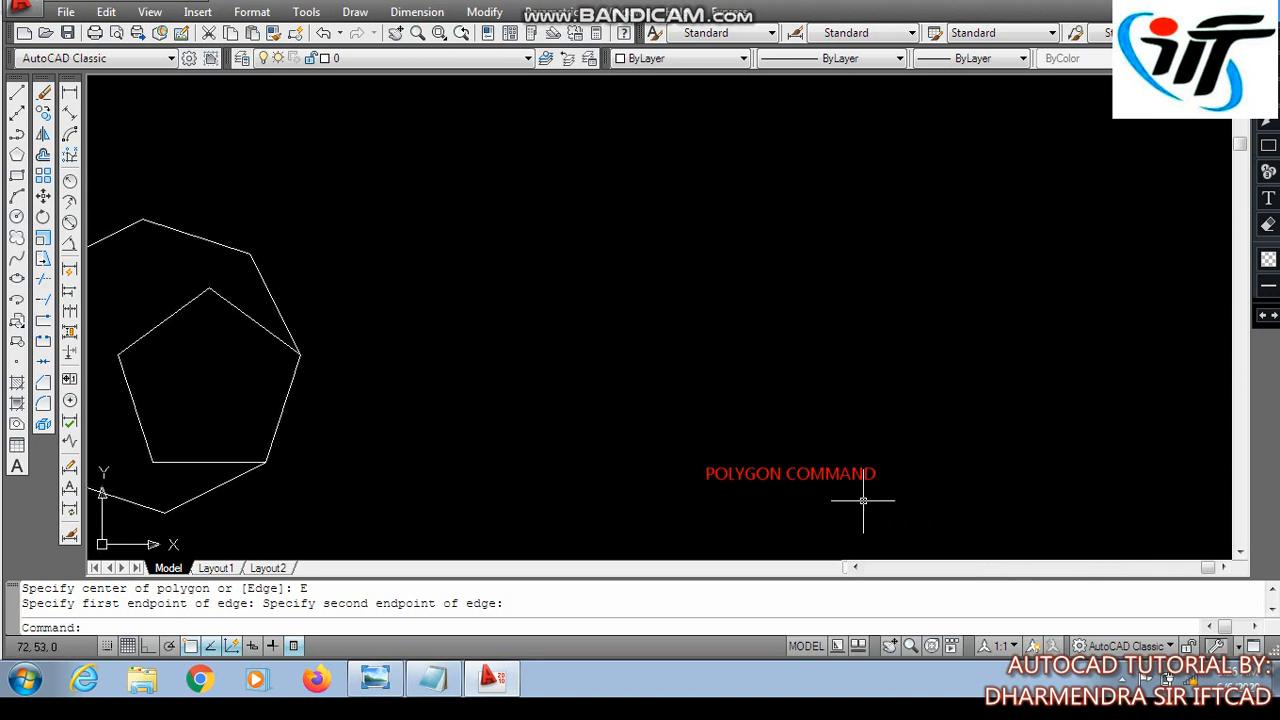
pyautogui.press('Escape')
pyautogui.press('Escape')
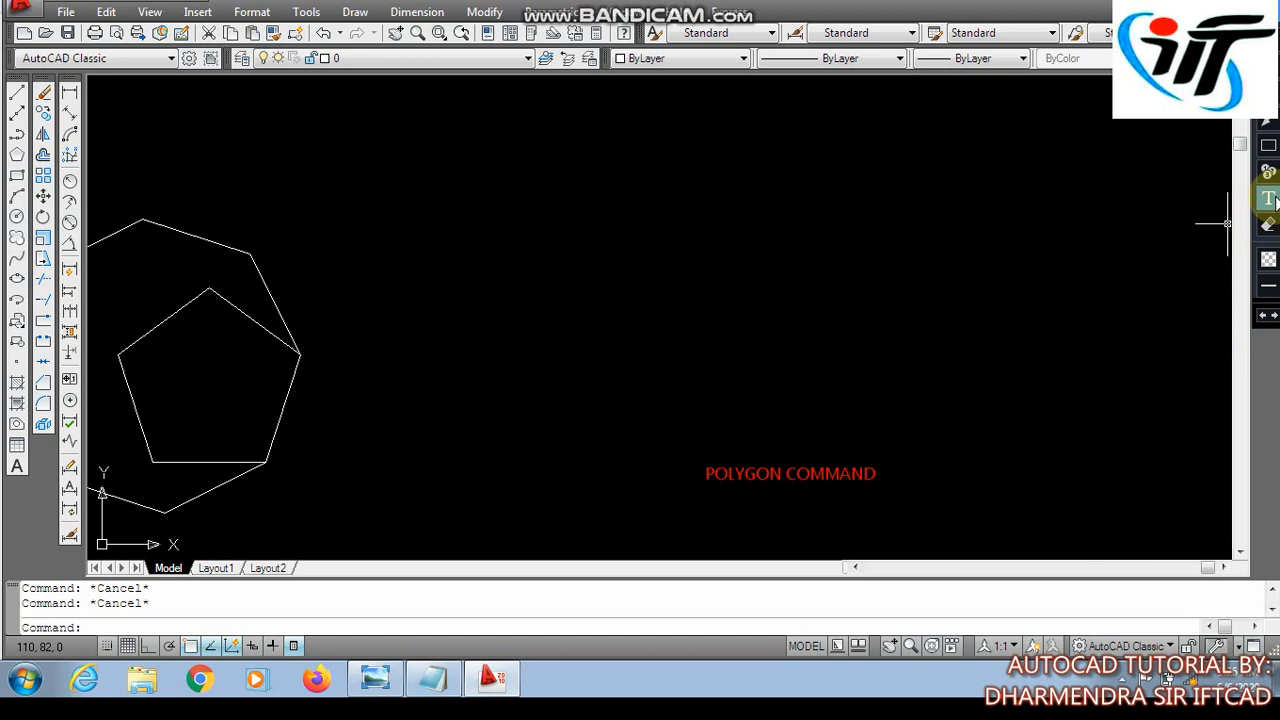
# - Add the red on-screen annotation CIRCLE COMMAND below the POLYGON COMMAND annotation and leave annotation mode
pyautogui.click(701, 515)
pyautogui.write('CIRCLE')
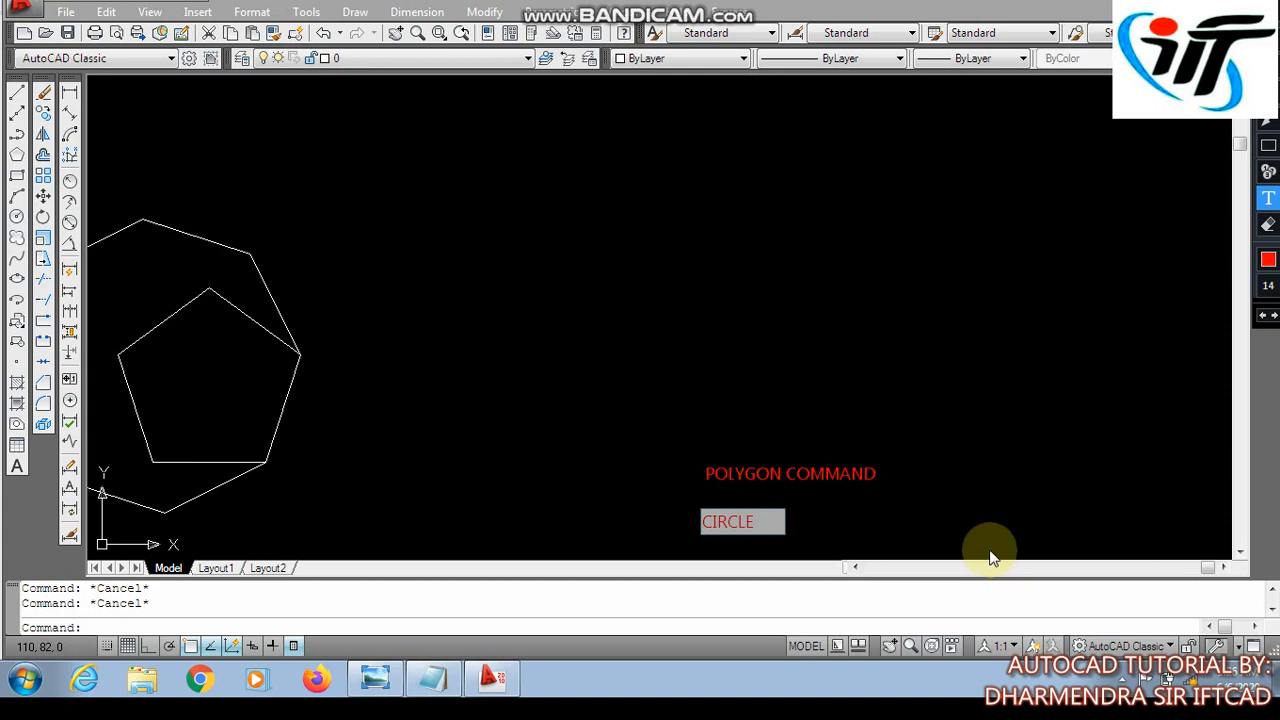
pyautogui.write(' COM')
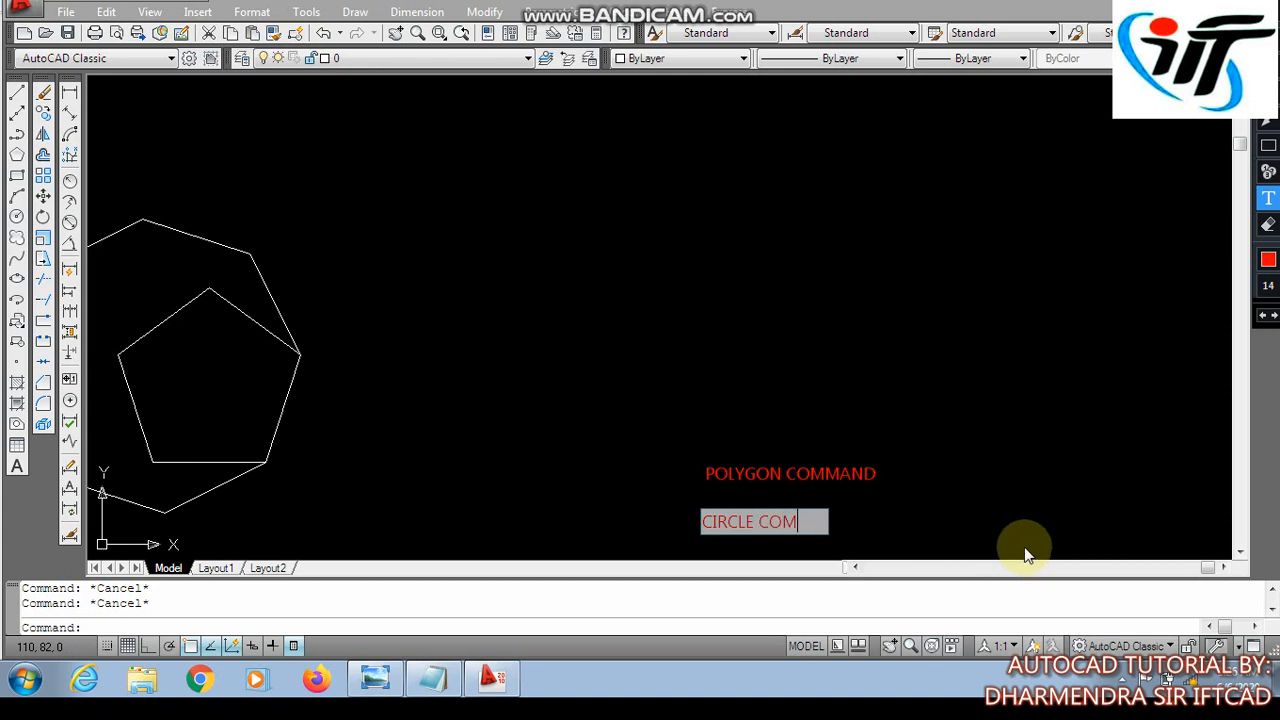
pyautogui.write('MAND')
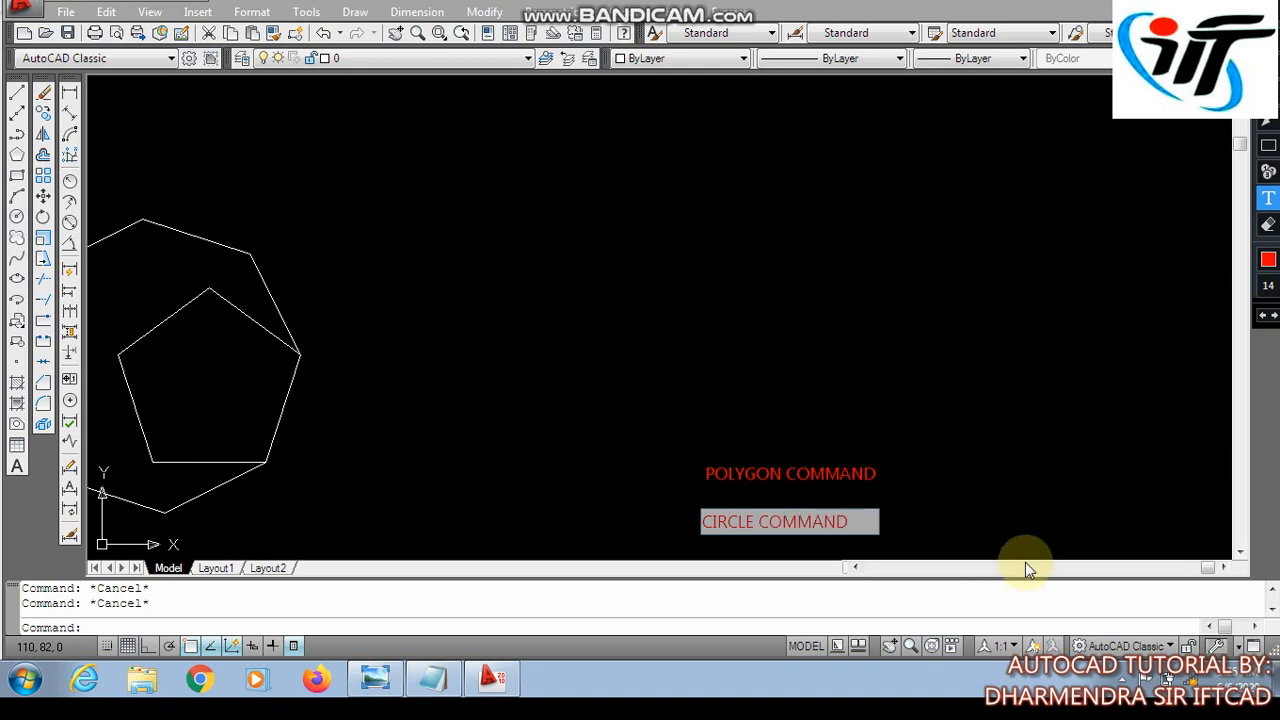
pyautogui.click(996, 522)
pyautogui.click(343, 453)
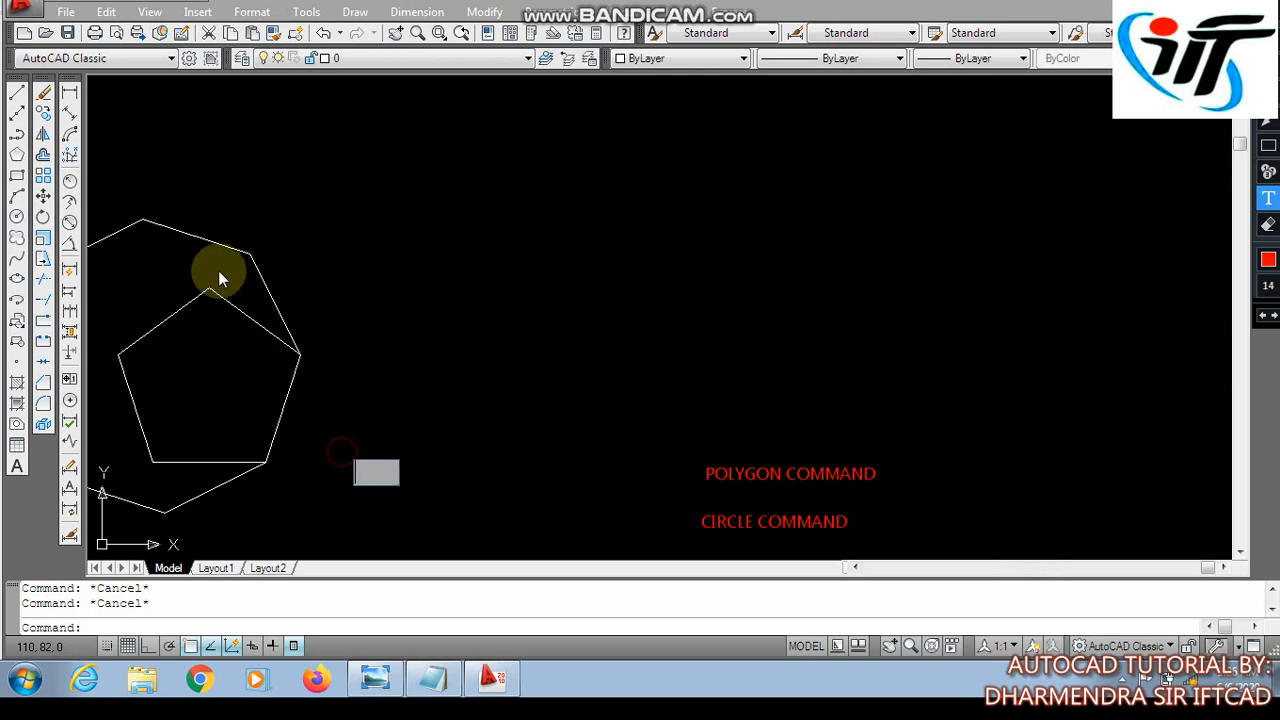
pyautogui.click(621, 428)
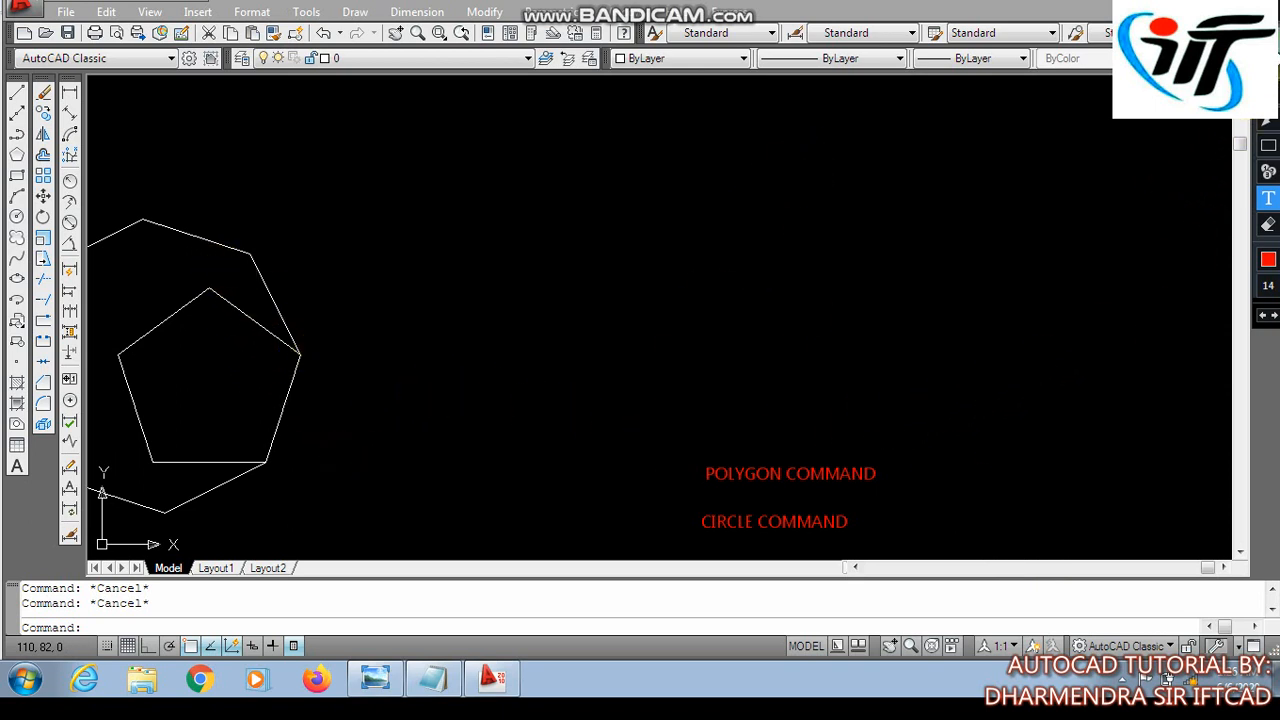
pyautogui.click(1266, 94)
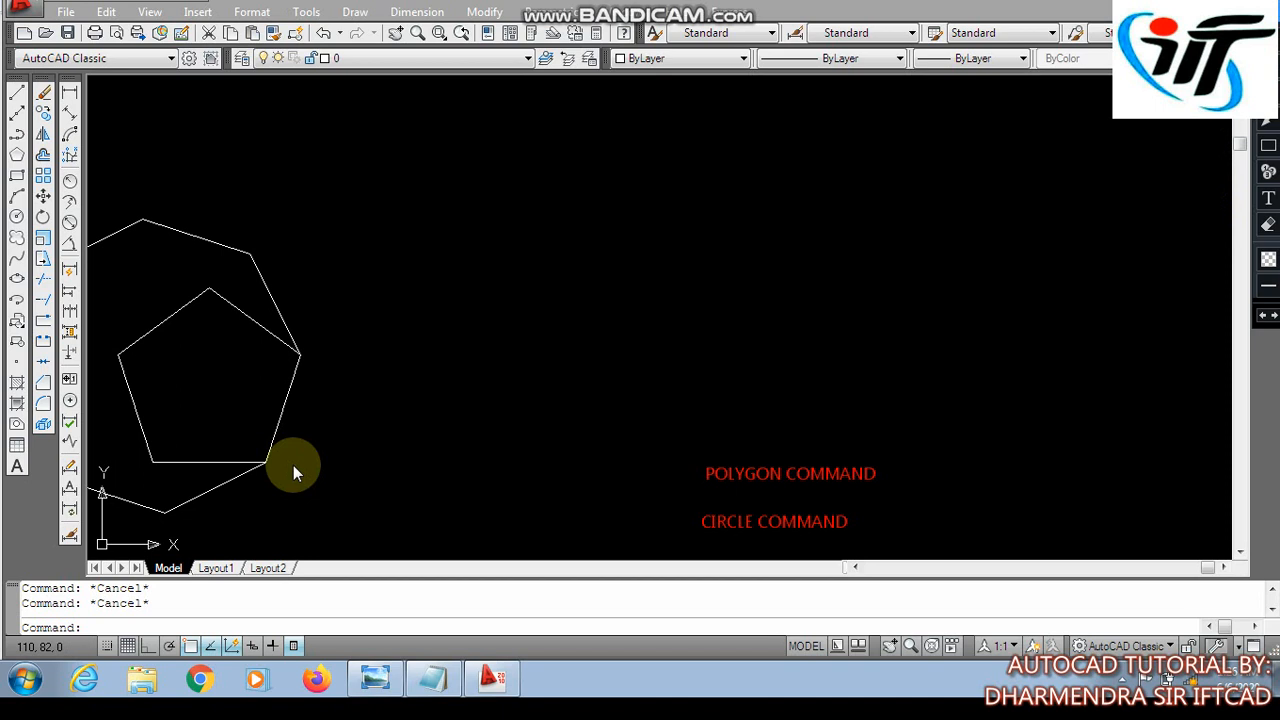
# - Delete the eight-sided polygon and the pentagon from the drawing
pyautogui.click(295, 343)
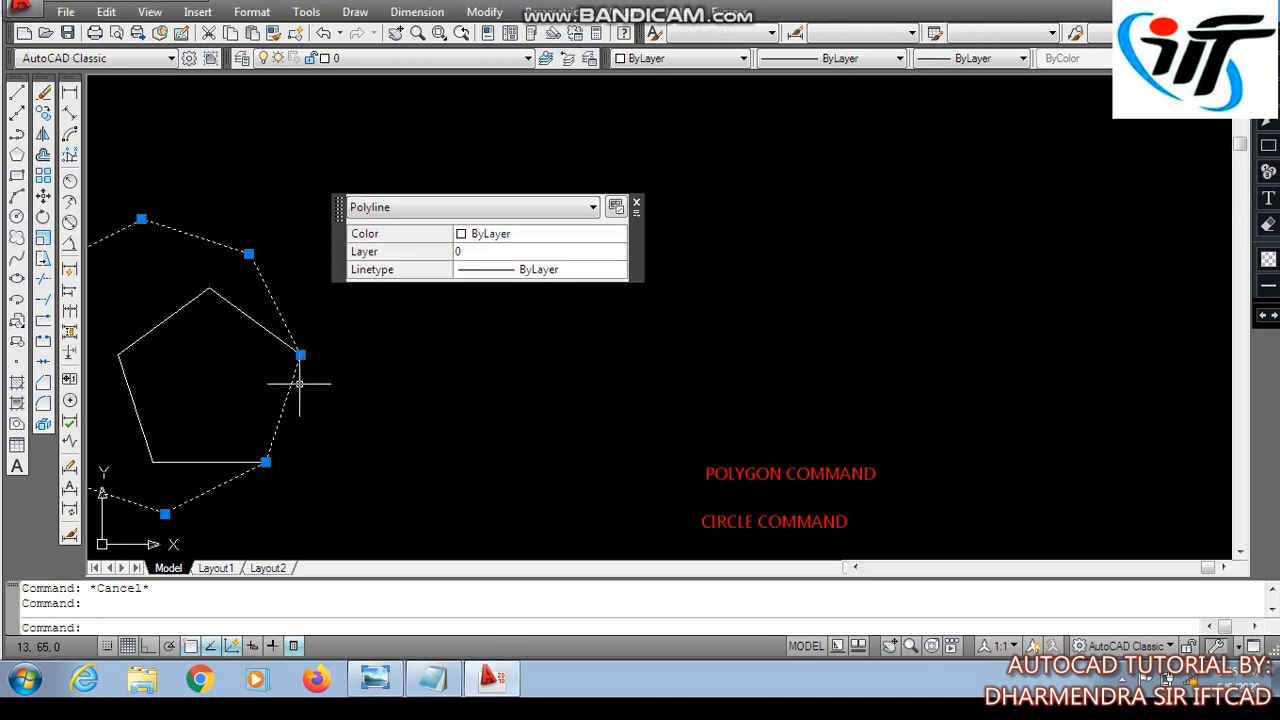
pyautogui.press('Delete')
pyautogui.click(292, 385)
pyautogui.press('Delete')
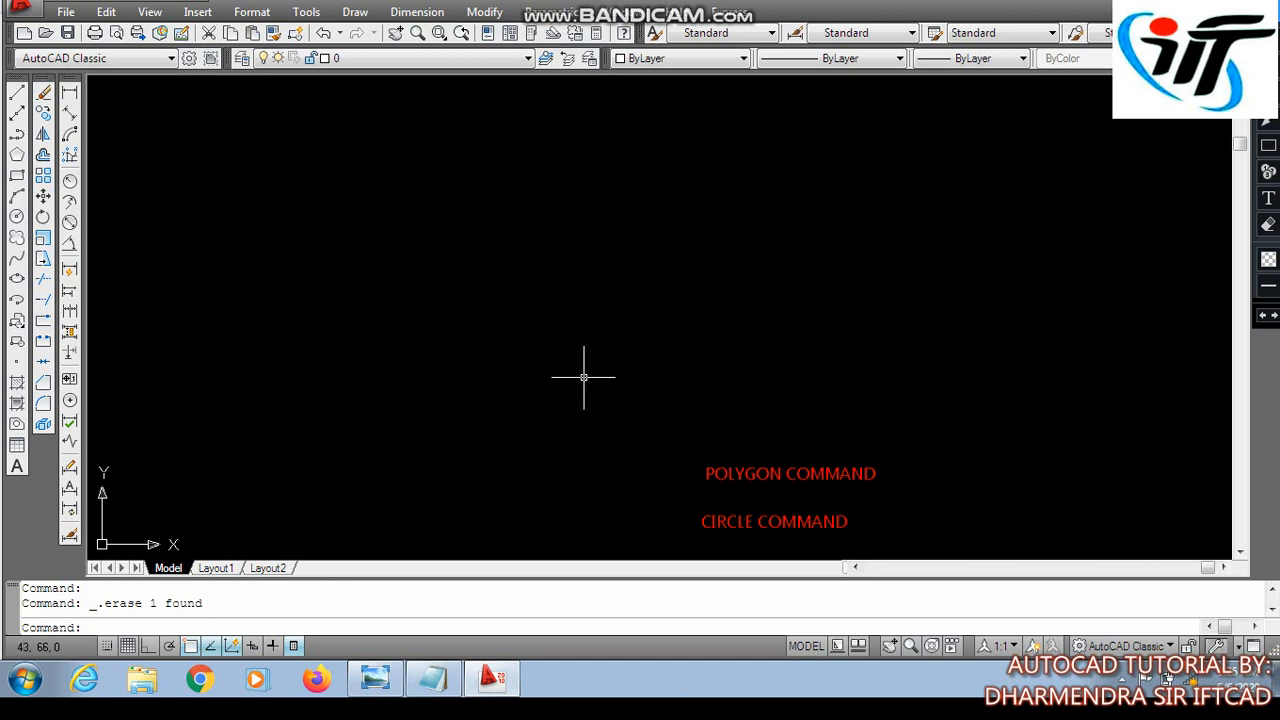
# - Draw a circle with a radius of 10 in the empty drawing area
pyautogui.press('Return')
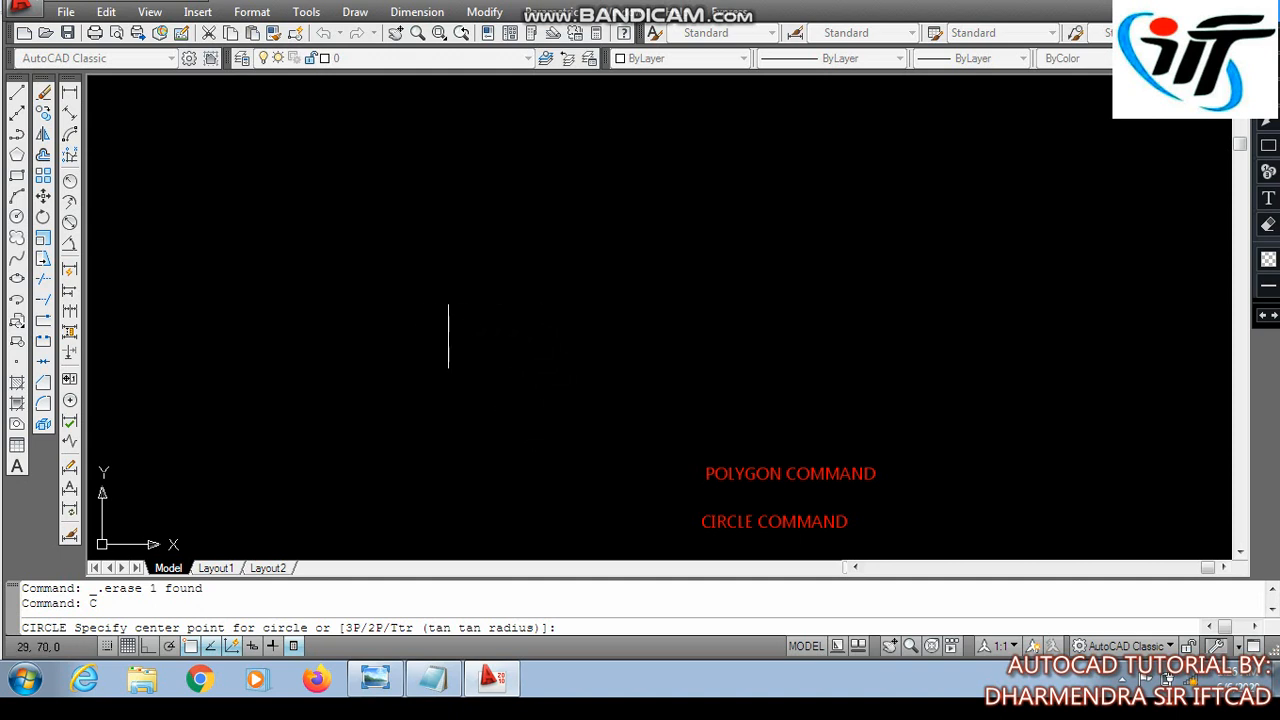
pyautogui.click(464, 268)
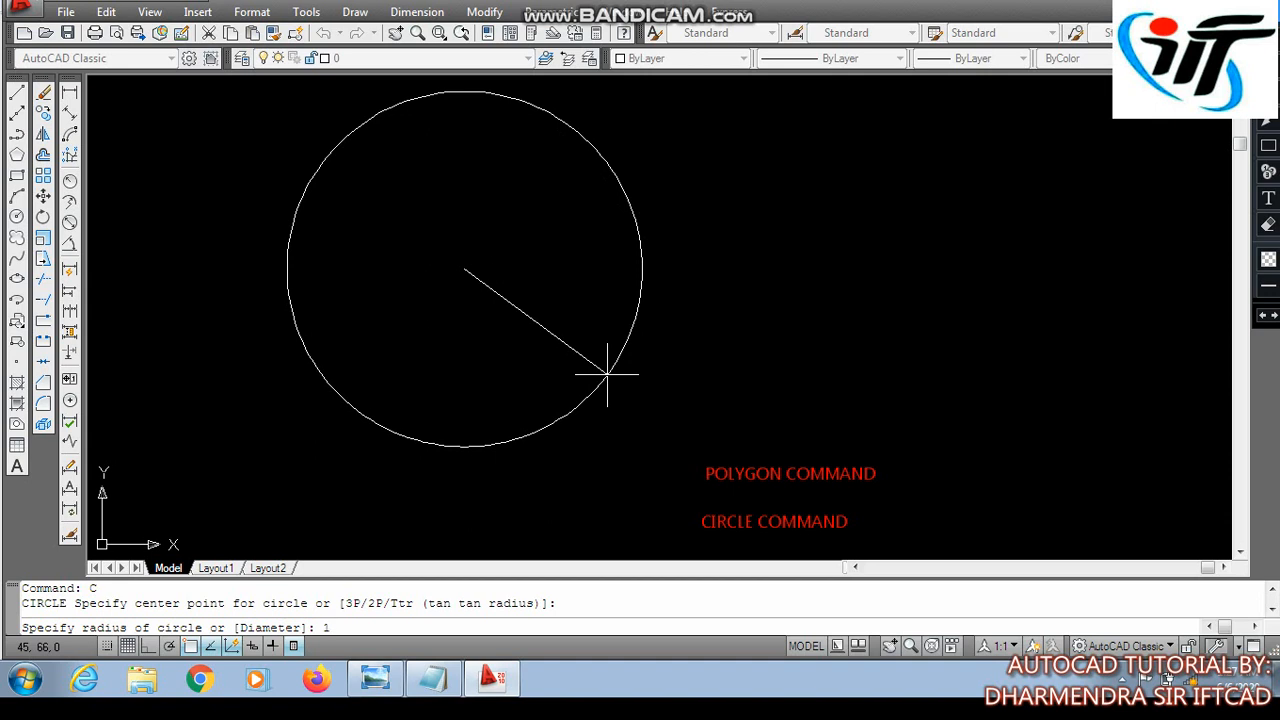
pyautogui.write('10')
pyautogui.press('Return')
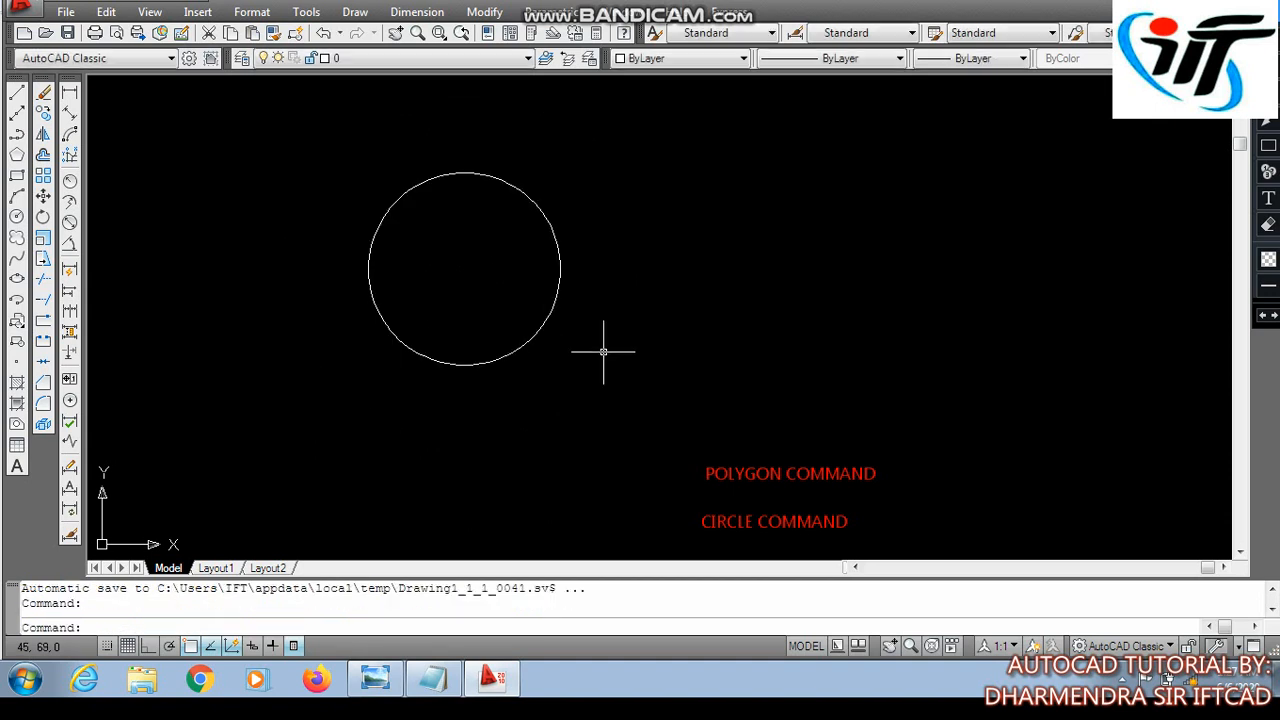
pyautogui.scroll(2, 569, 380)
pyautogui.moveTo(531, 391); pyautogui.dragTo(523, 344, button='middle')
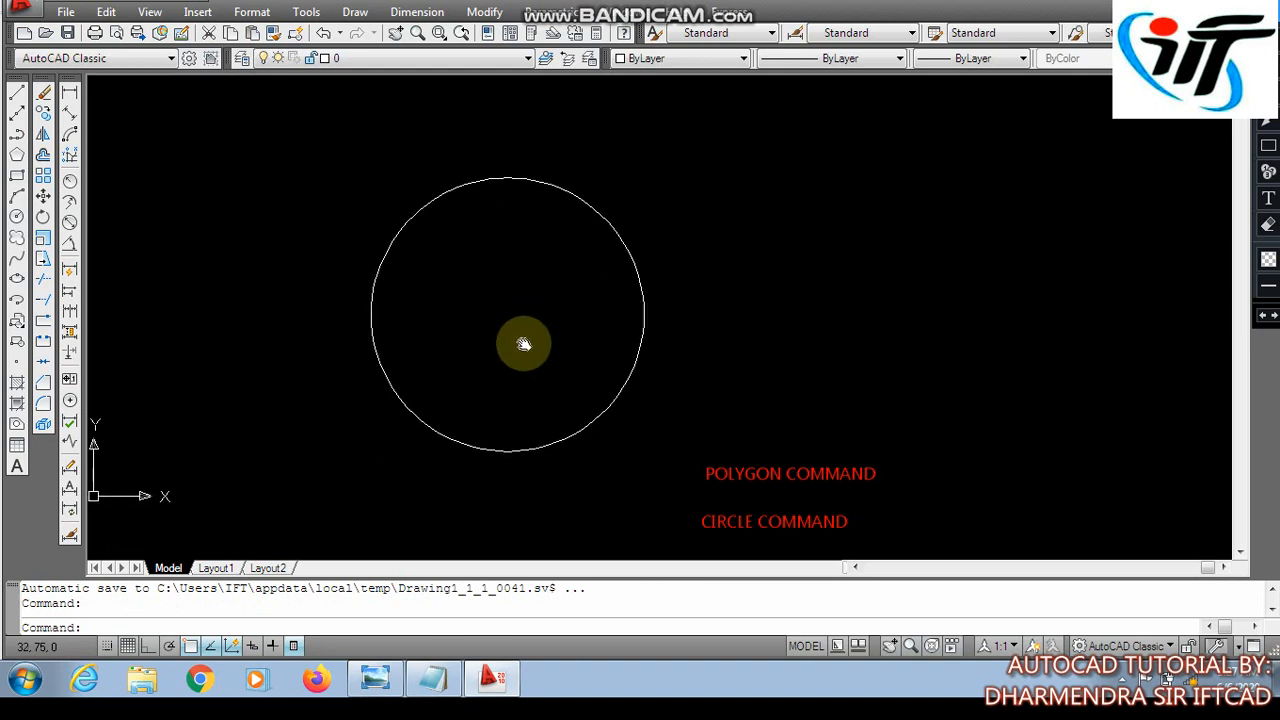
pyautogui.scroll(2, 487, 337)
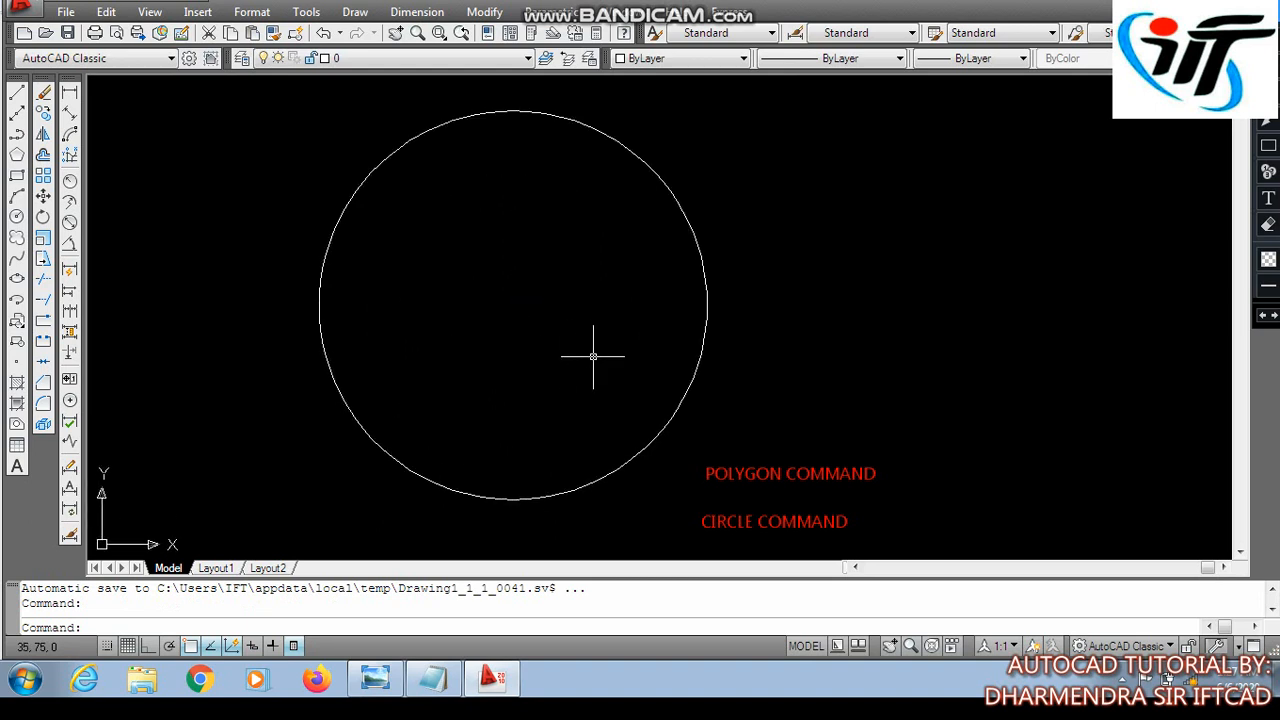
# - Draw a five-sided polygon inscribed in a circle of radius 10, centred on the existing circle's centre
pyautogui.press('Escape')
pyautogui.press('Escape')
pyautogui.write('PO')
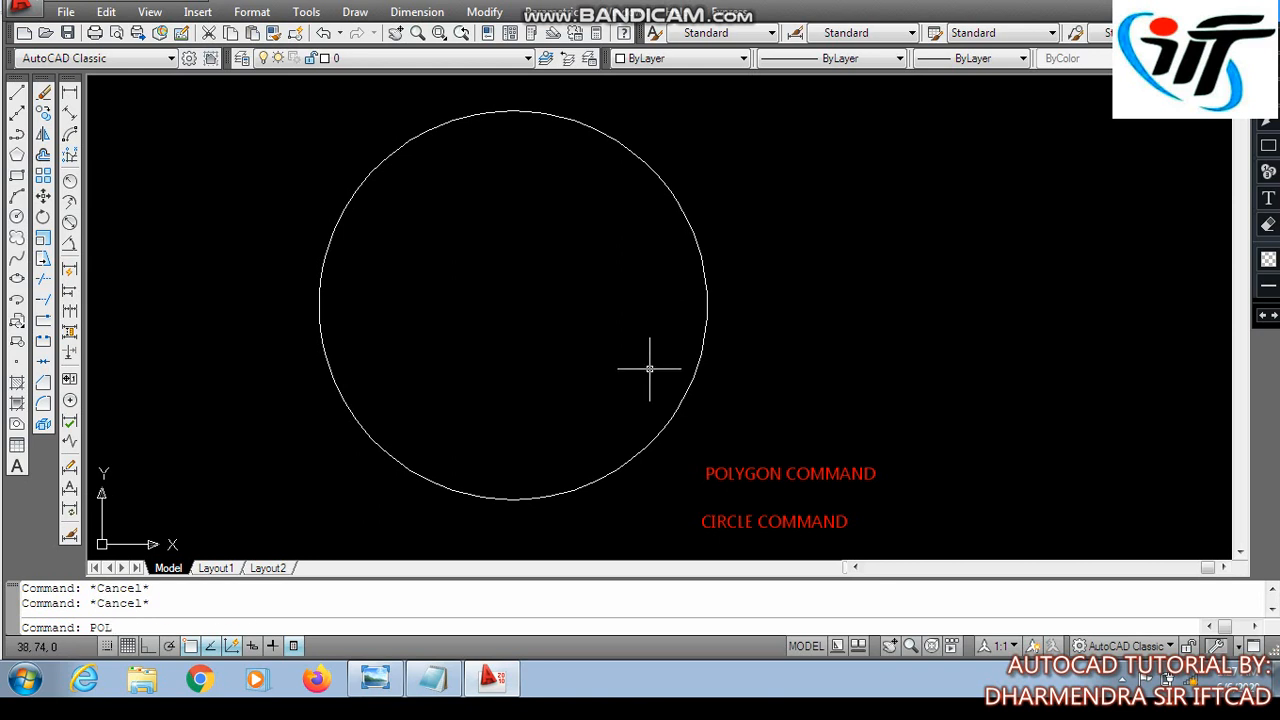
pyautogui.write('L')
pyautogui.press('Return')
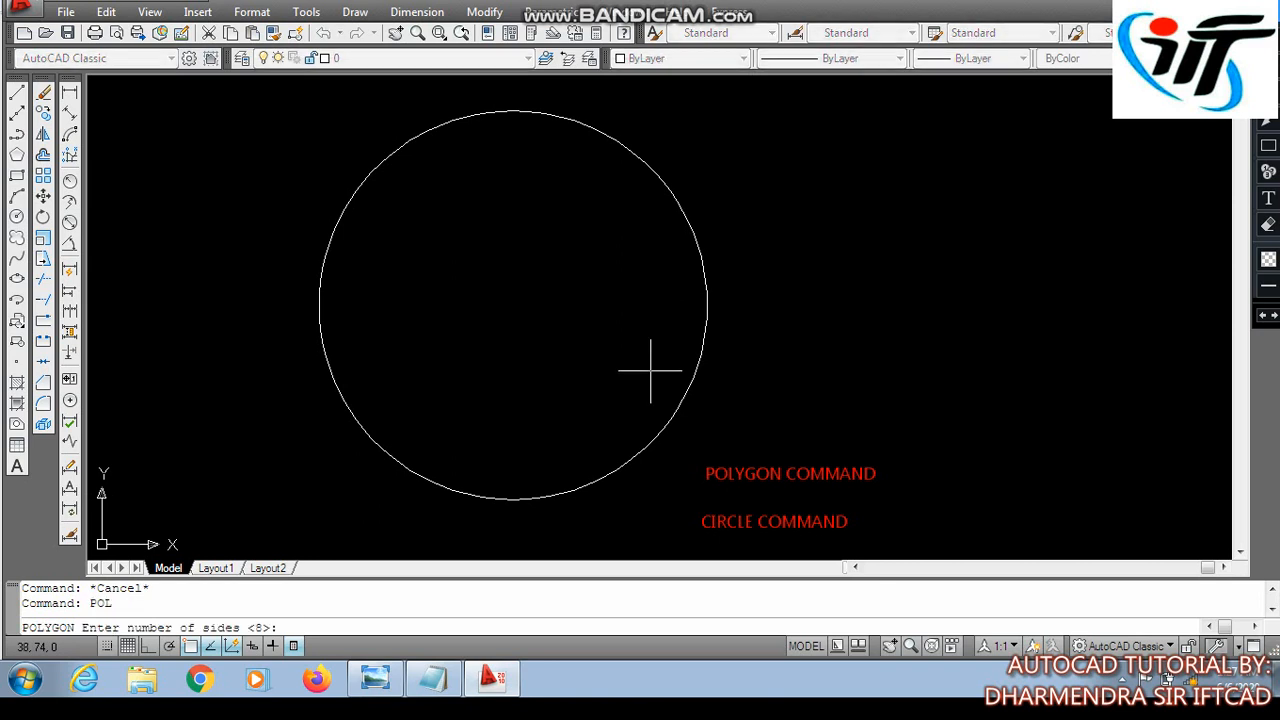
pyautogui.write('5')
pyautogui.press('Return')
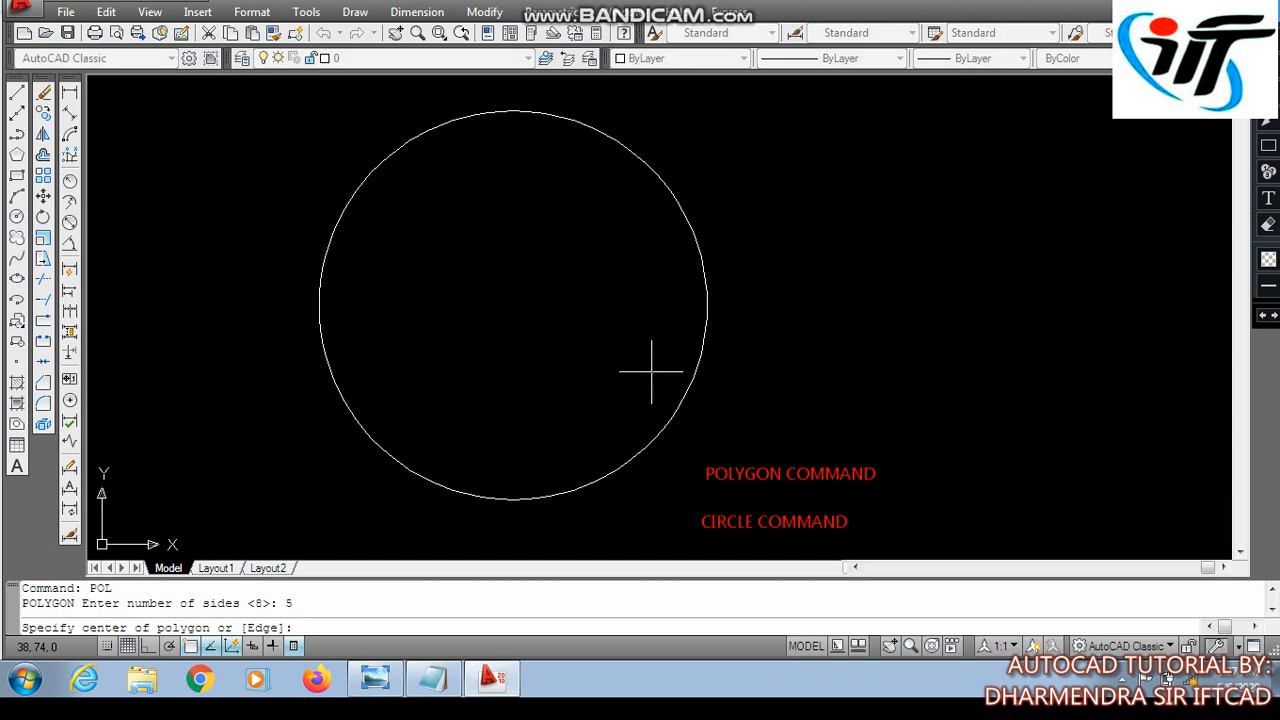
pyautogui.click(509, 307)
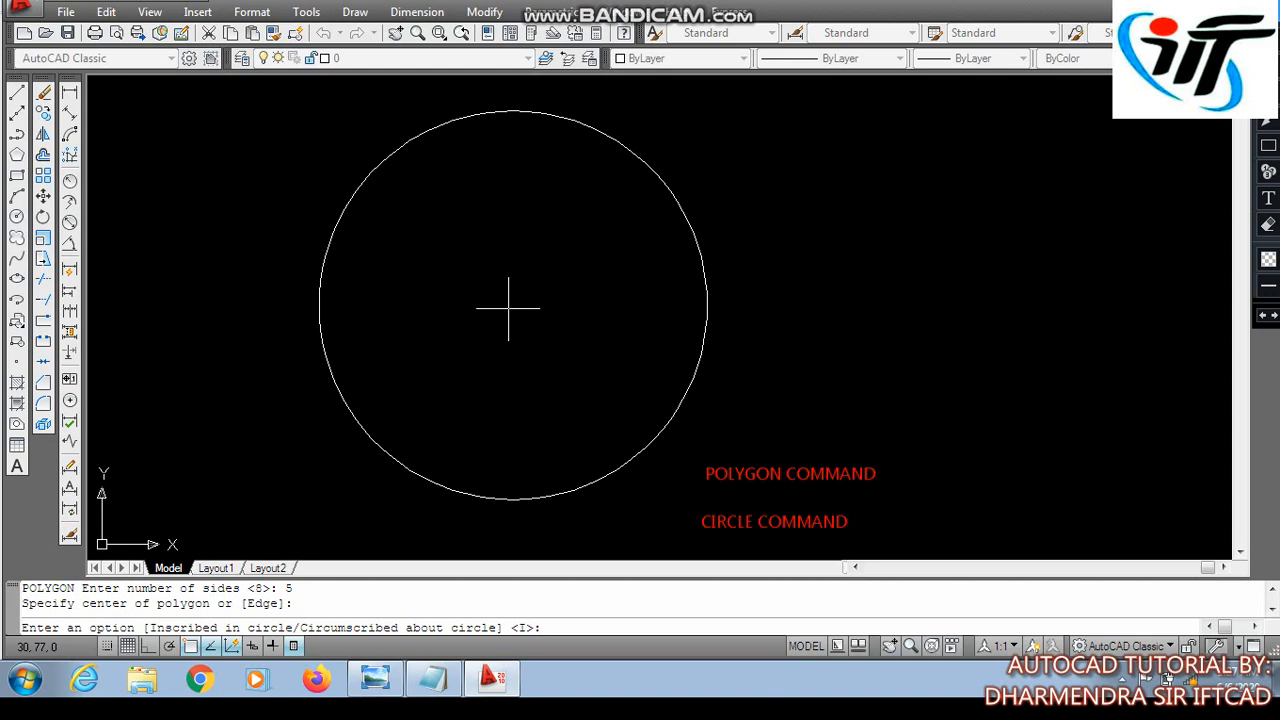
pyautogui.press('Return')
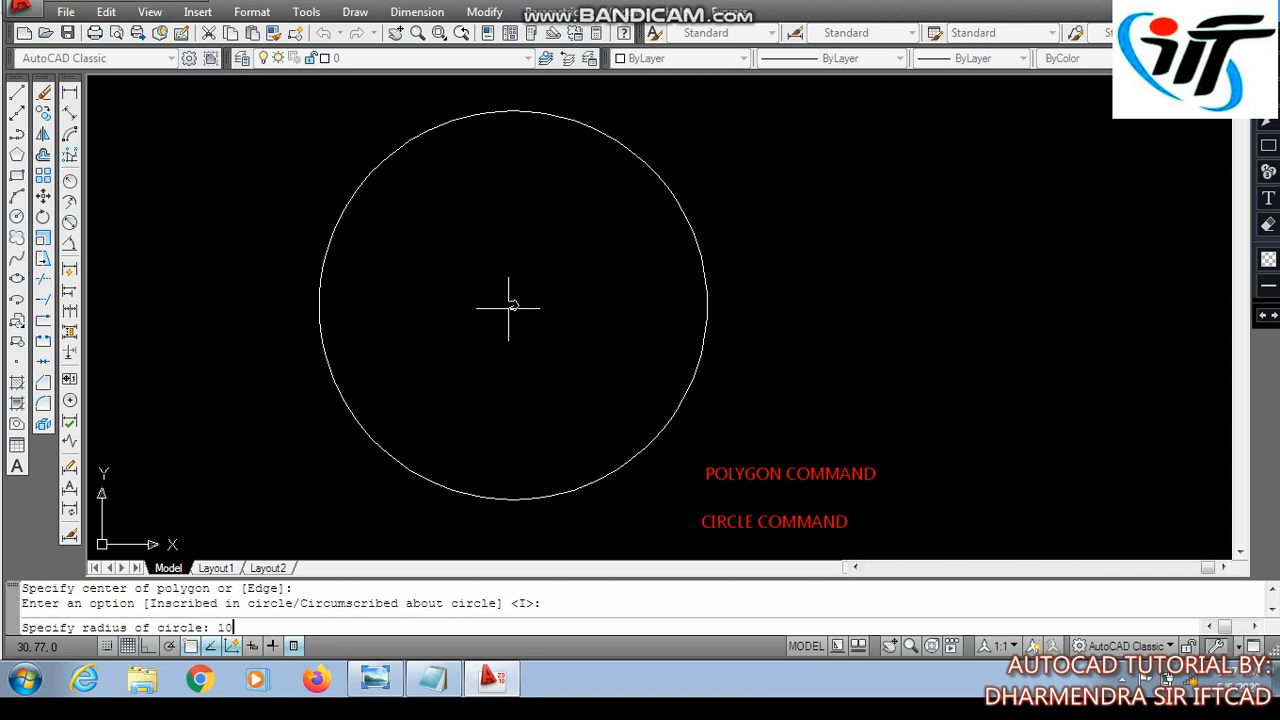
pyautogui.press('Return')
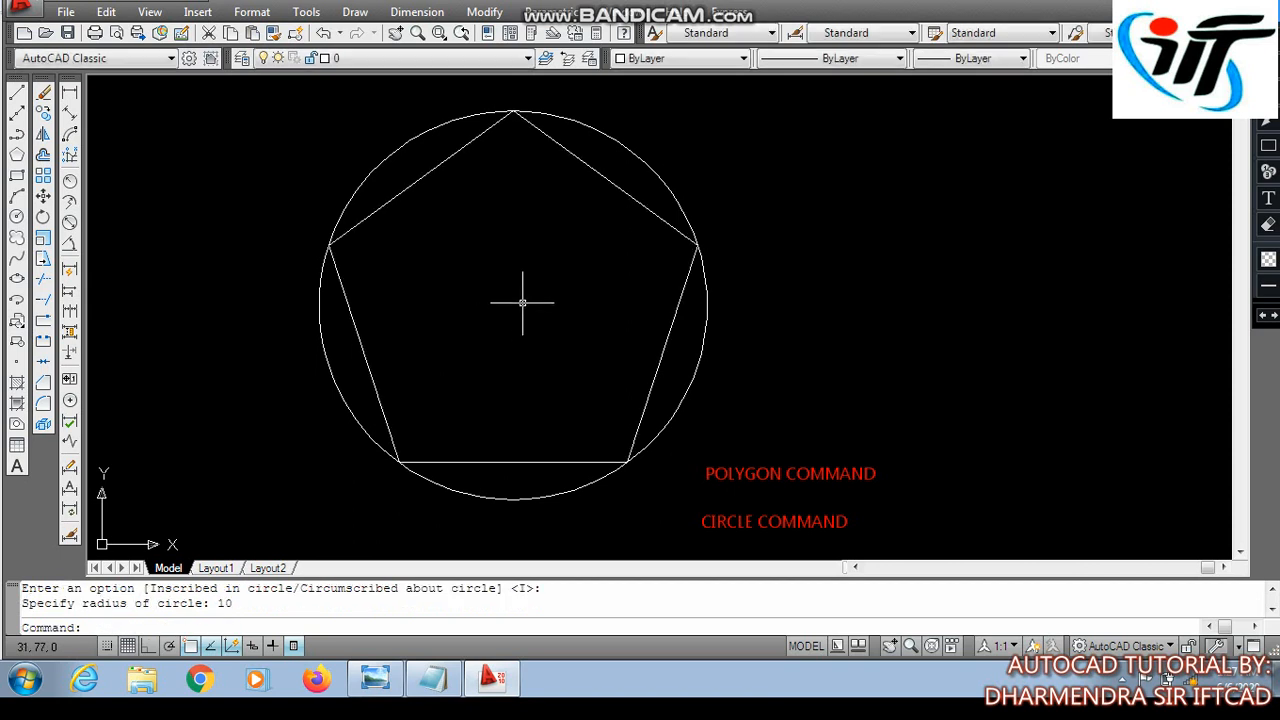
# - Draw a second five-sided polygon from the same centre, circumscribed about a circle of radius 10
pyautogui.moveTo(522, 302)
pyautogui.mouseDown(button='middle')
pyautogui.moveTo(440, 258)
pyautogui.moveTo(622, 441)
pyautogui.mouseUp(button='middle')
pyautogui.scroll(-2, 551, 354)
pyautogui.moveTo(592, 388)
pyautogui.mouseDown(button='middle')
pyautogui.moveTo(602, 398)
pyautogui.moveTo(552, 310)
pyautogui.mouseUp(button='middle')
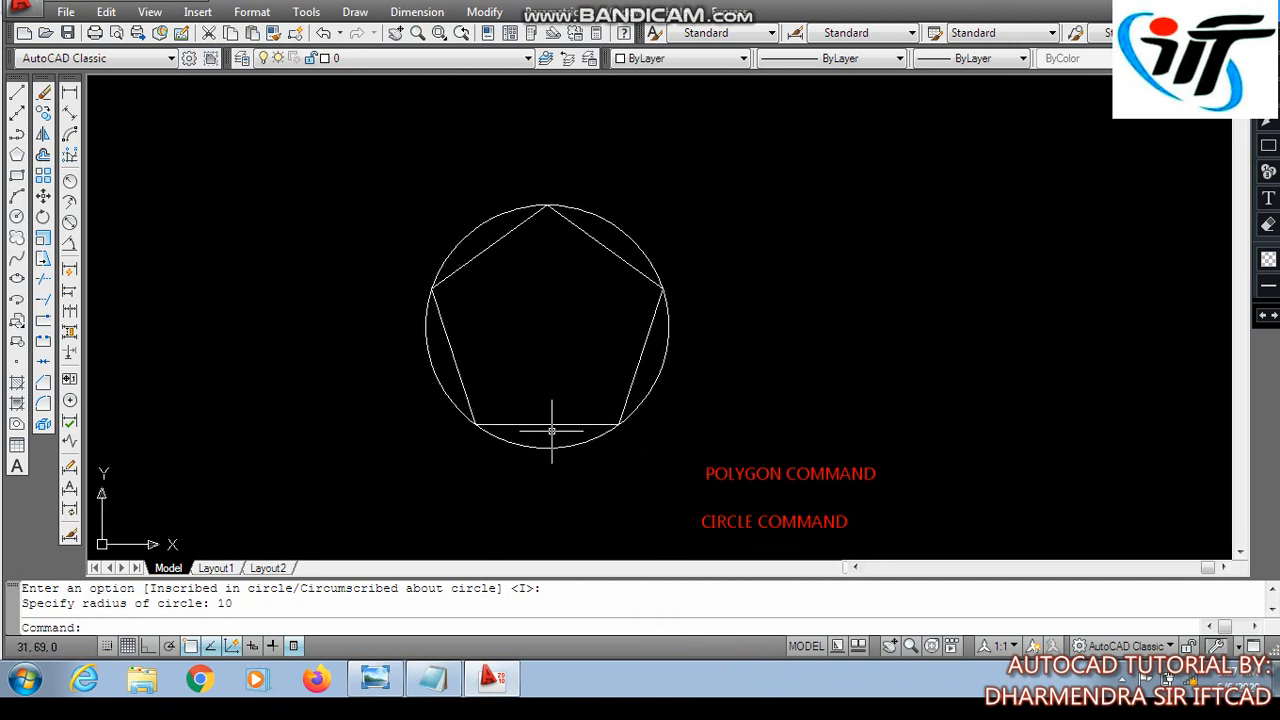
pyautogui.moveTo(552, 389)
pyautogui.mouseDown(button='middle')
pyautogui.moveTo(529, 372)
pyautogui.moveTo(525, 382)
pyautogui.mouseUp(button='middle')
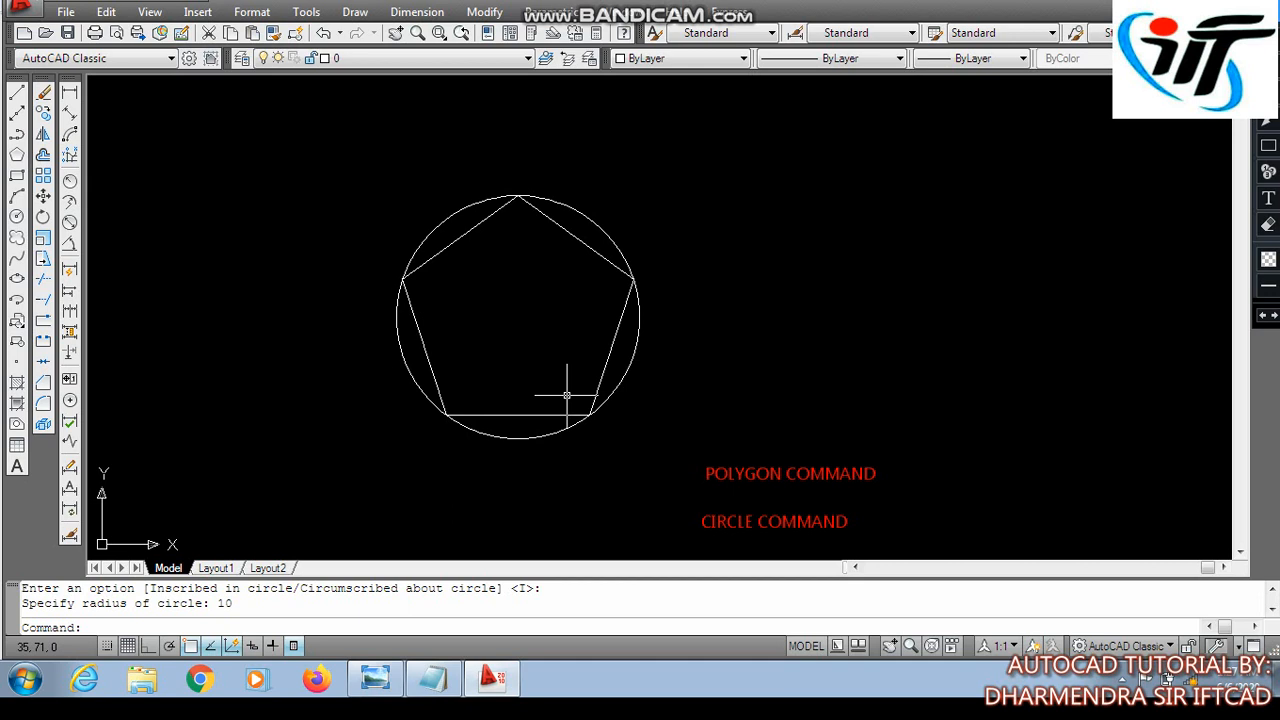
pyautogui.press('Return')
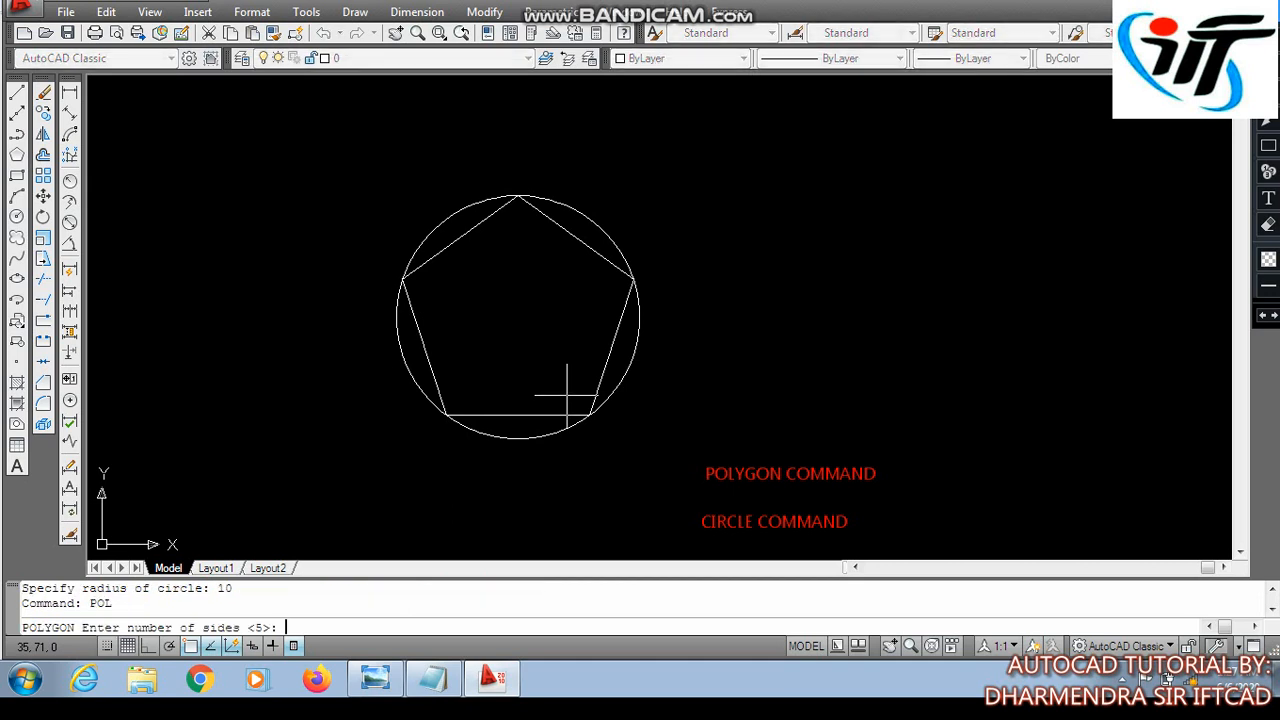
pyautogui.press('Return')
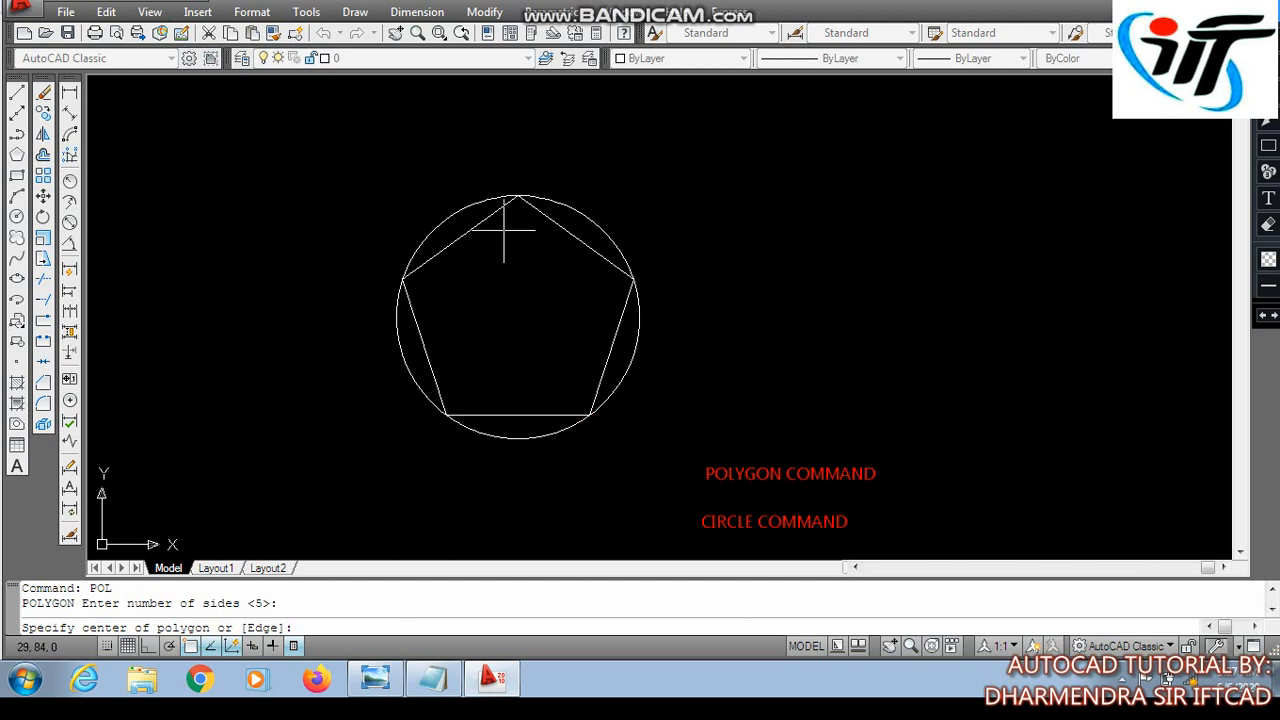
pyautogui.click(517, 317)
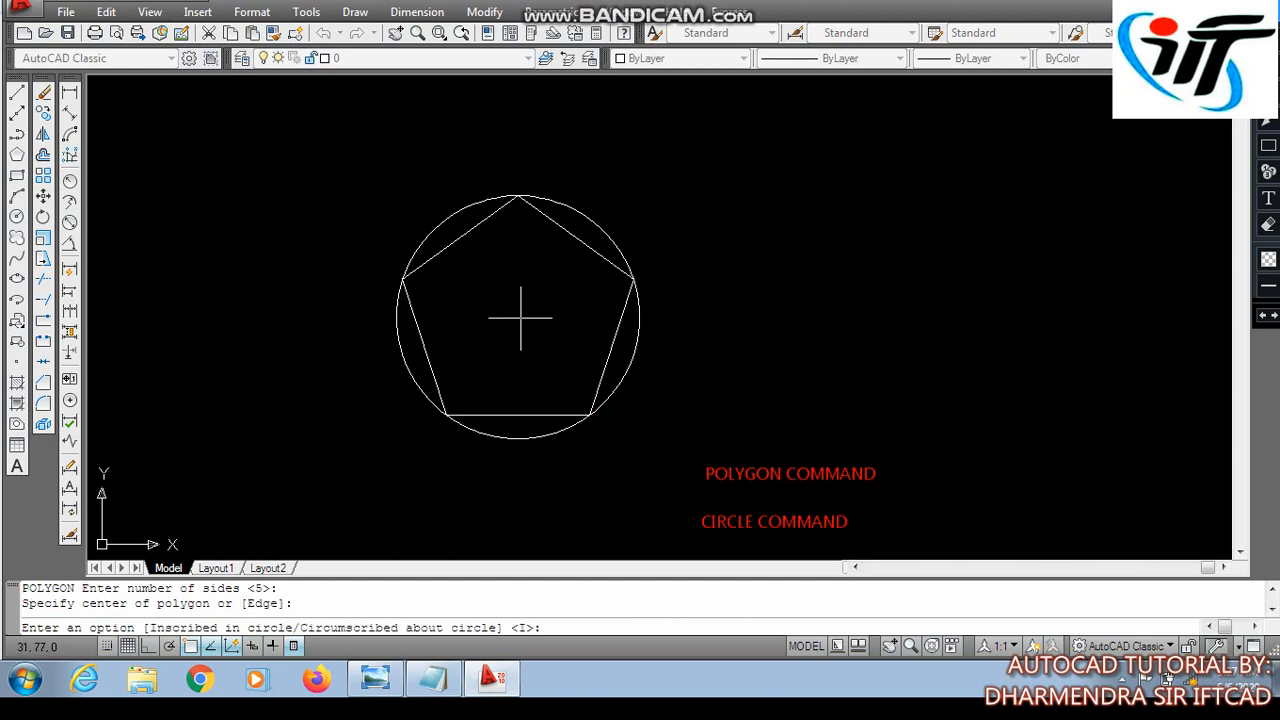
pyautogui.write('C')
pyautogui.press('Return')
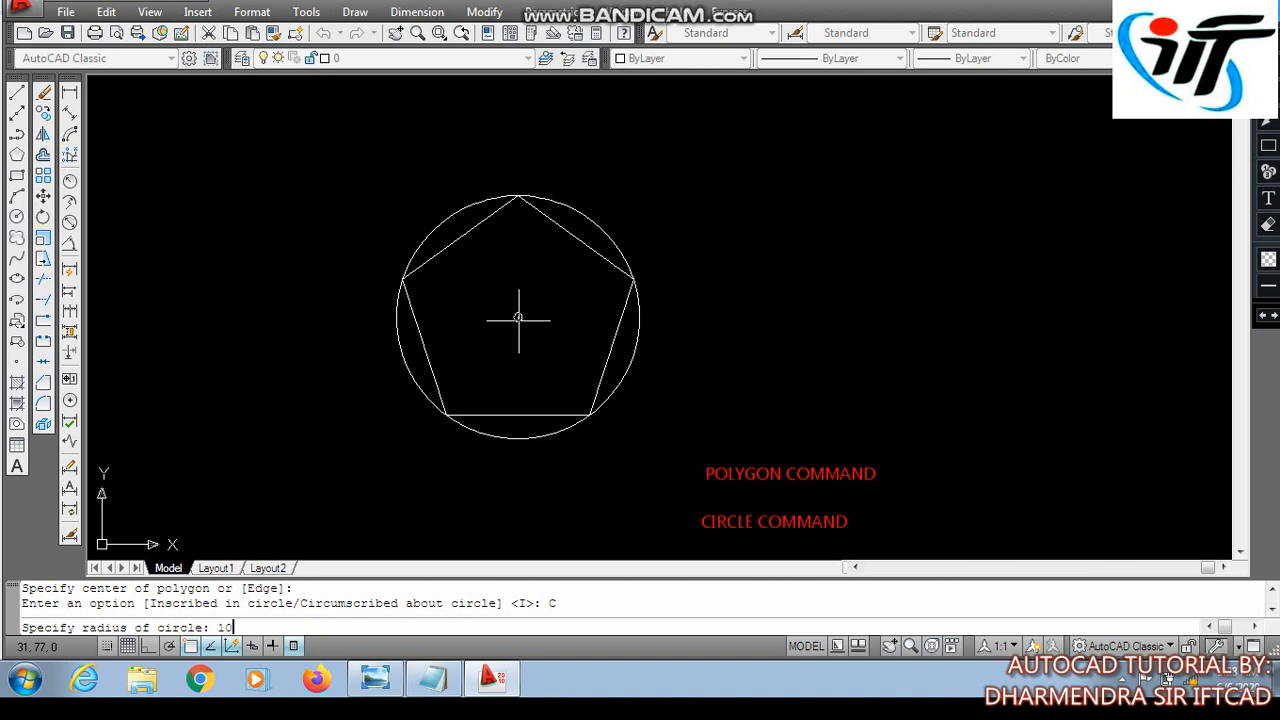
pyautogui.press('Return')
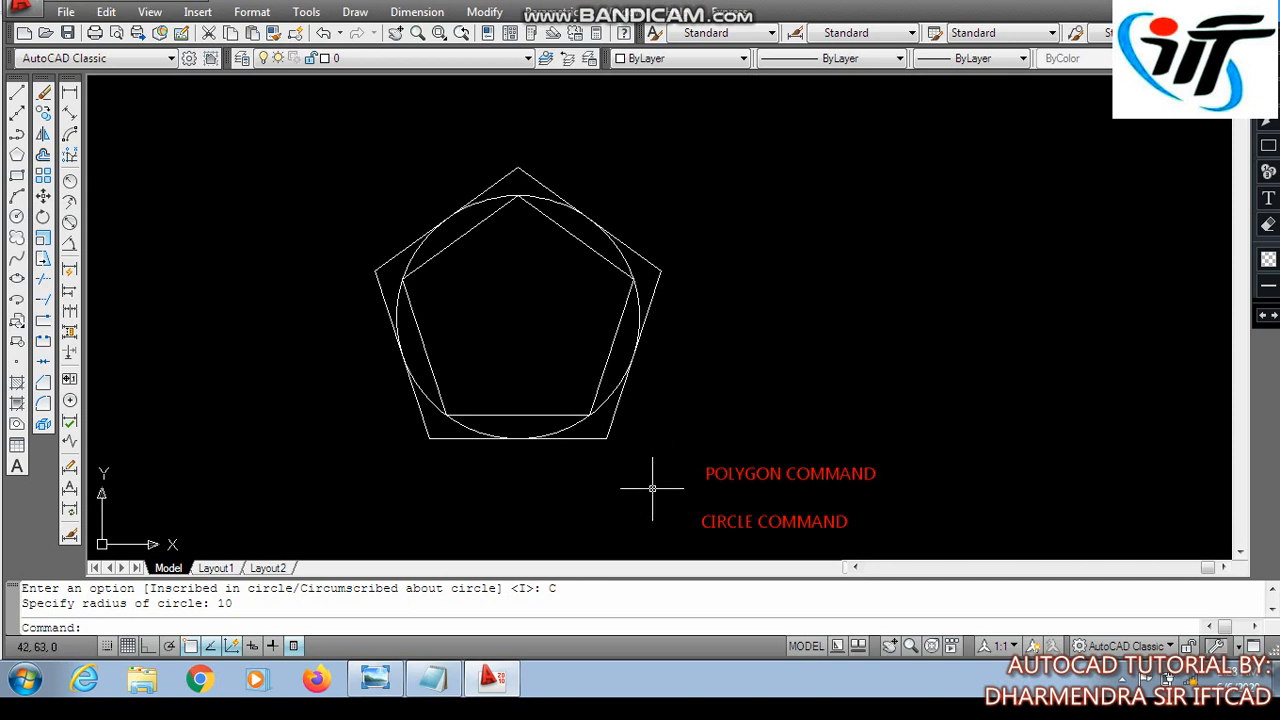
# - Delete the circle and both pentagons from the drawing
pyautogui.scroll(1, 649, 477)
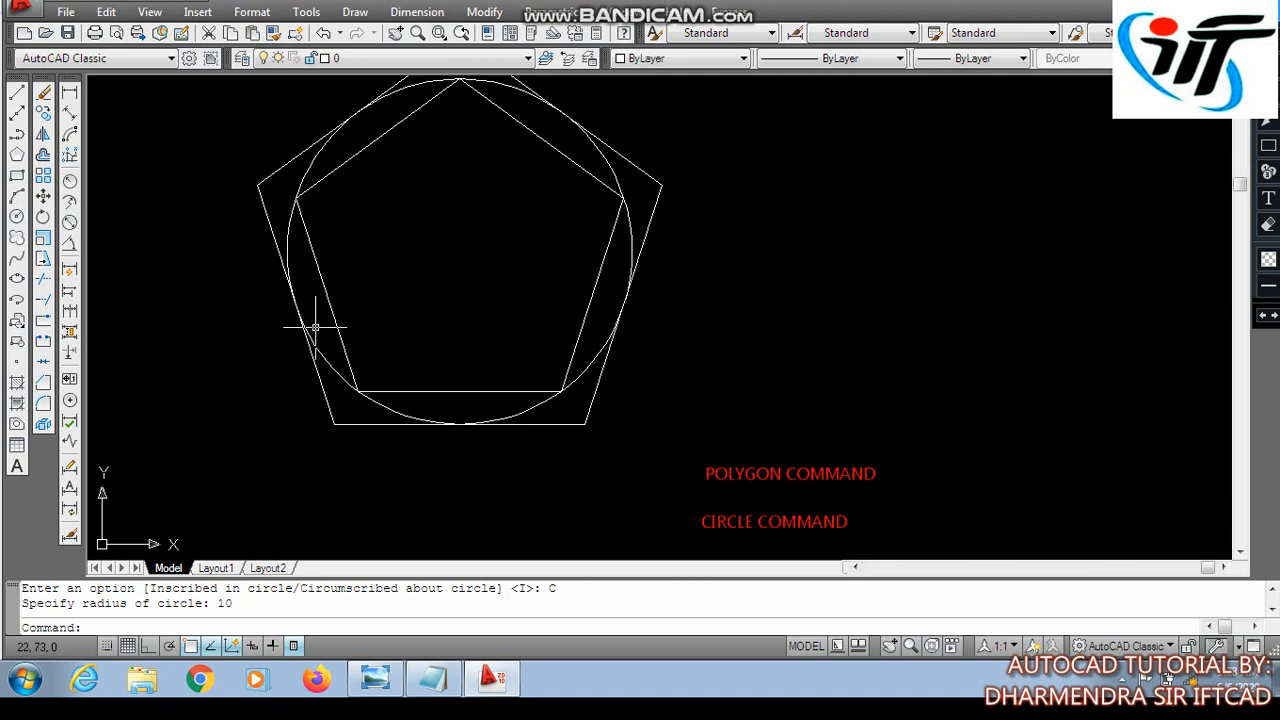
pyautogui.moveTo(457, 354); pyautogui.dragTo(448, 410, button='middle')
pyautogui.scroll(-1, 450, 415)
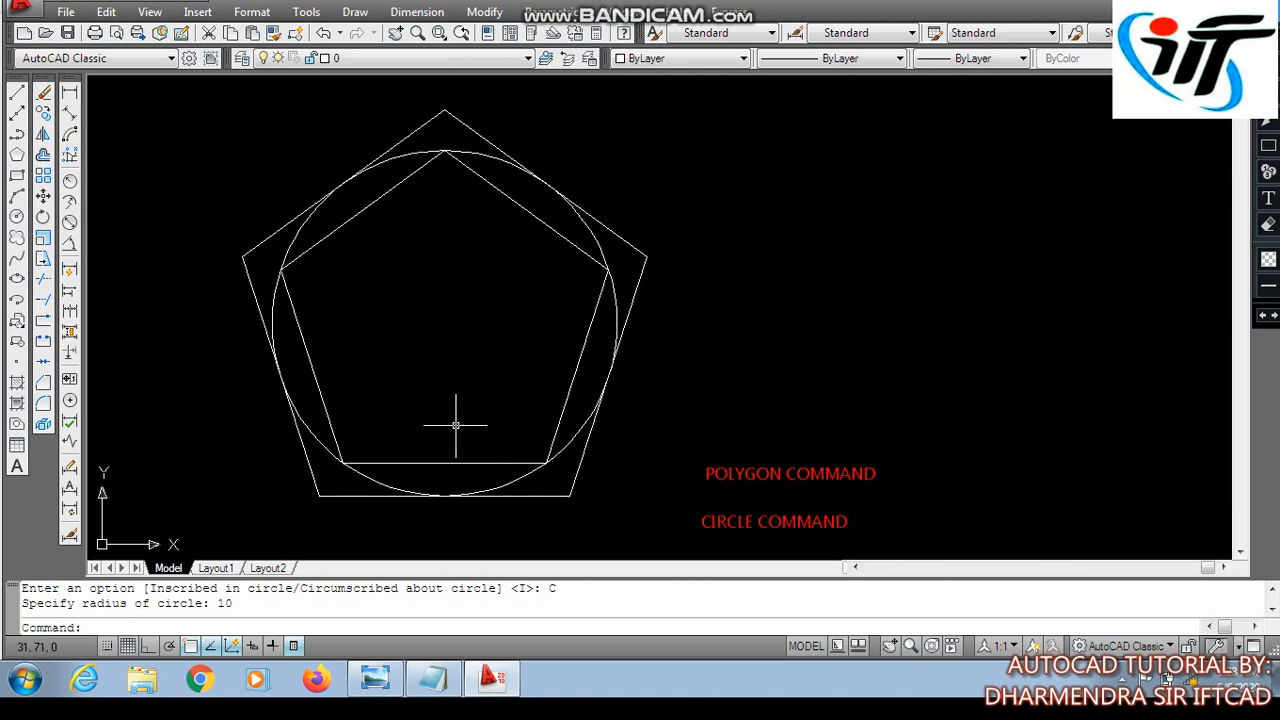
pyautogui.scroll(-1, 540, 460)
pyautogui.click(586, 477)
pyautogui.click(300, 212)
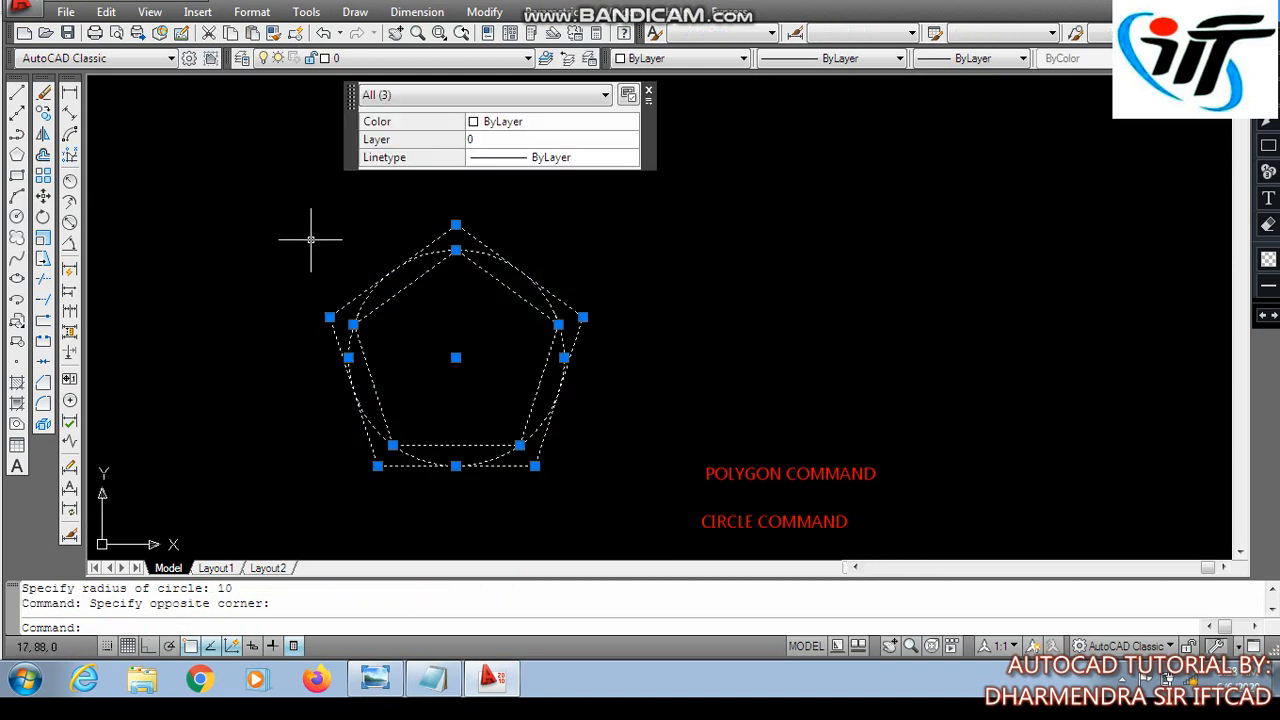
pyautogui.press('Delete')
pyautogui.press('Escape')
pyautogui.press('Escape')
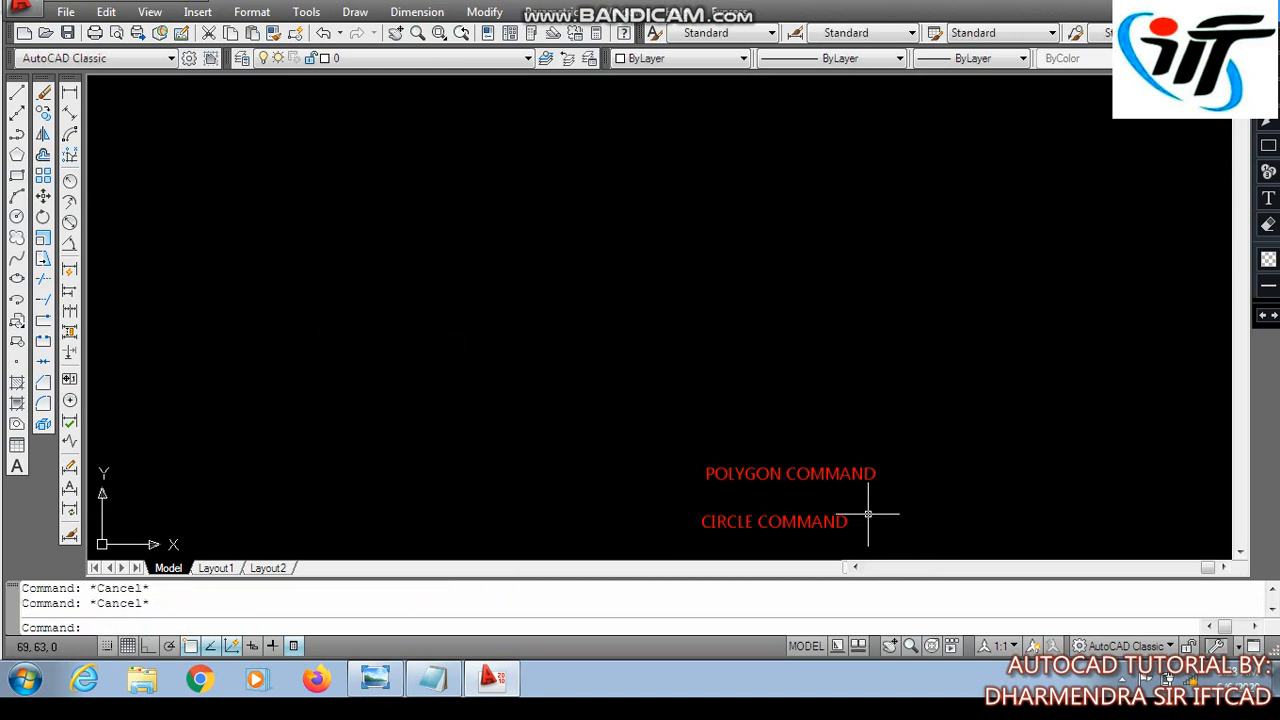
pyautogui.click(909, 500)
pyautogui.click(668, 404)
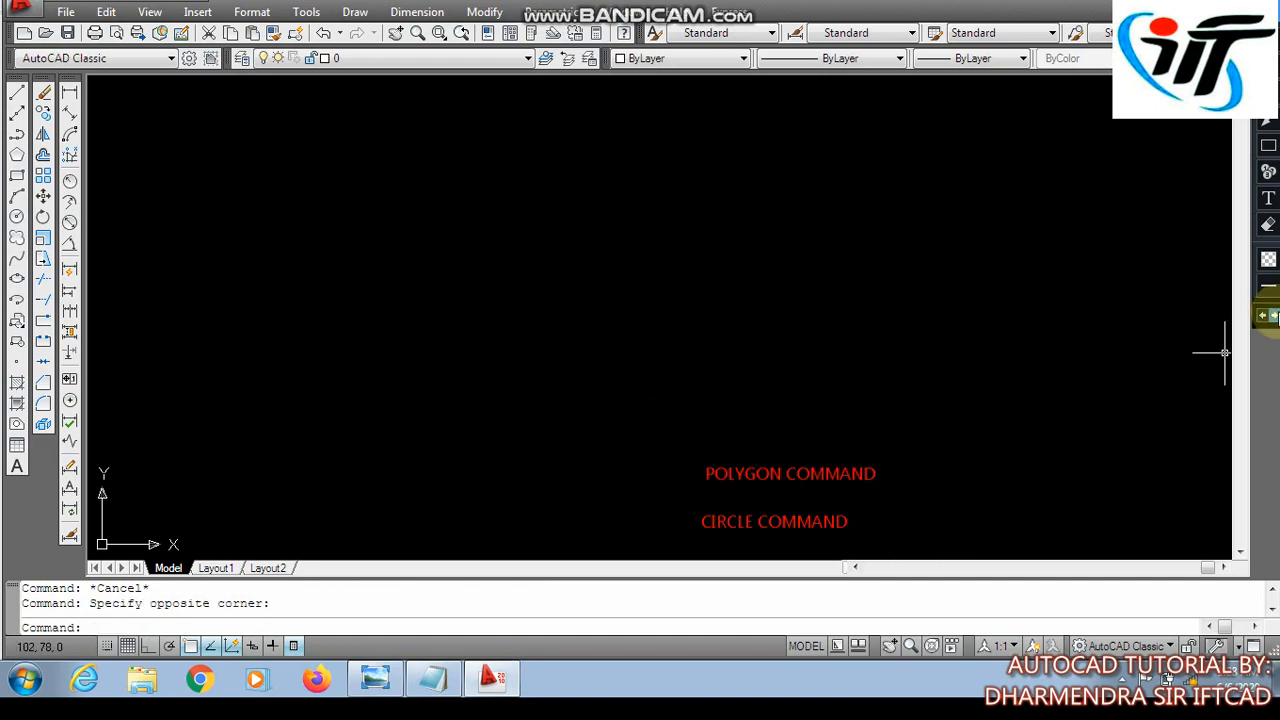